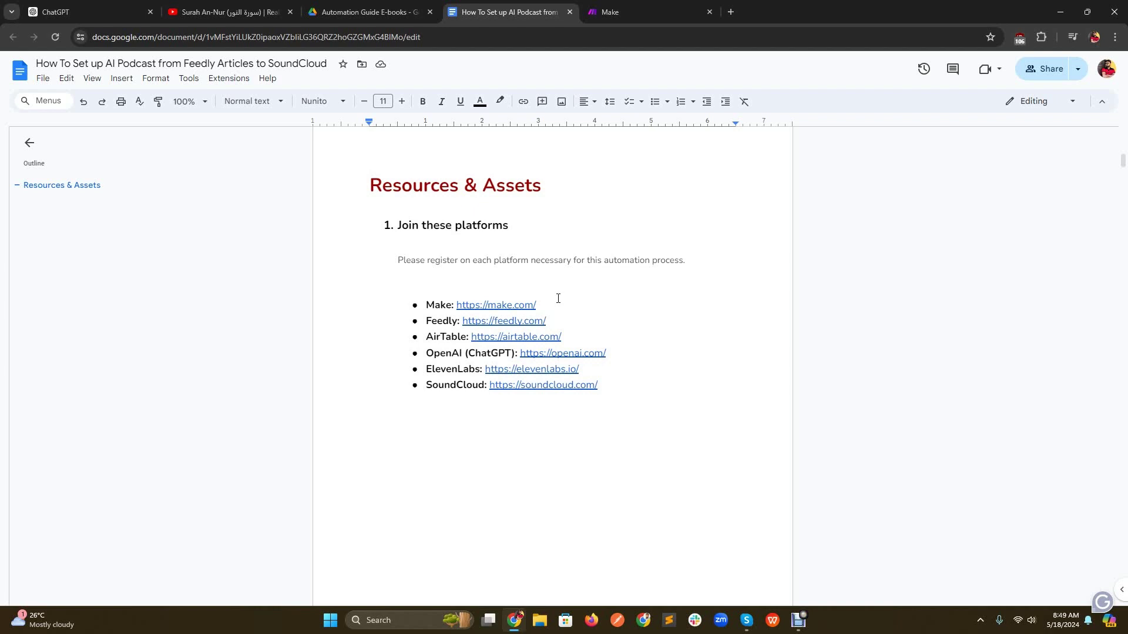
# Step: Read through the guide's sections on the Feedly board, saving an article to it, and the Airtable base
pyautogui.scroll(-10, 558, 298)
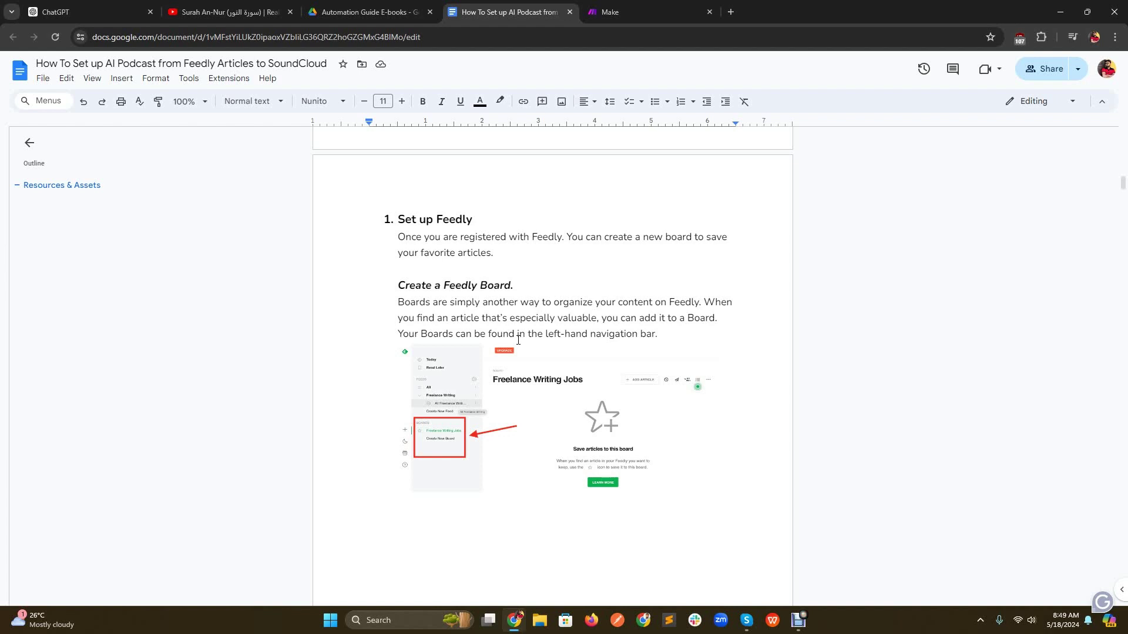
pyautogui.scroll(-3, 518, 340)
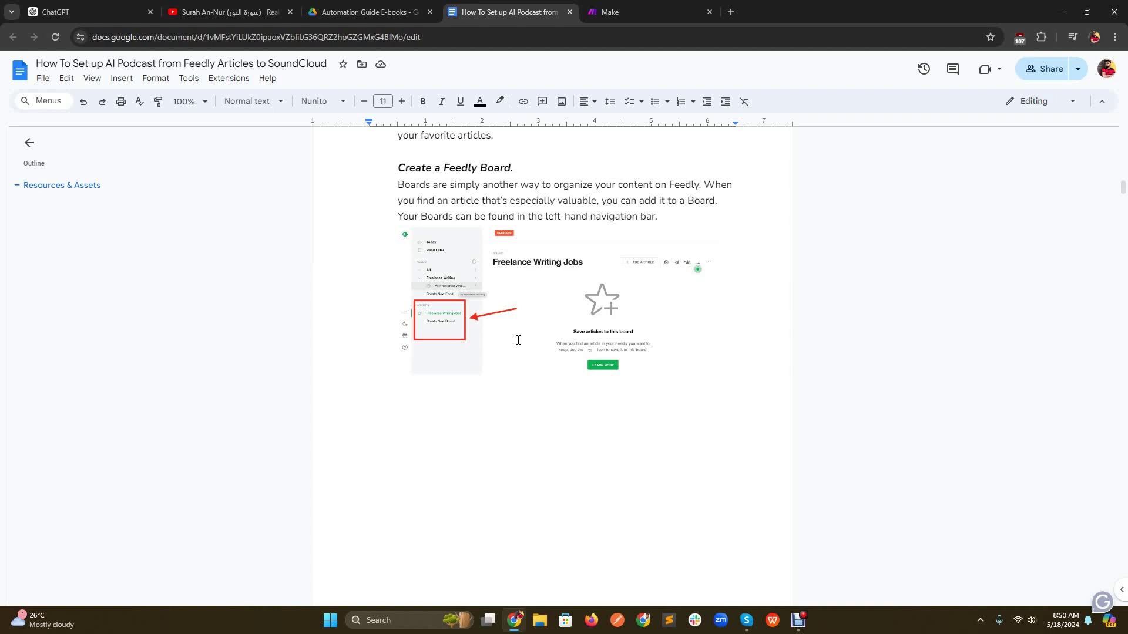
pyautogui.scroll(-10, 753, 309)
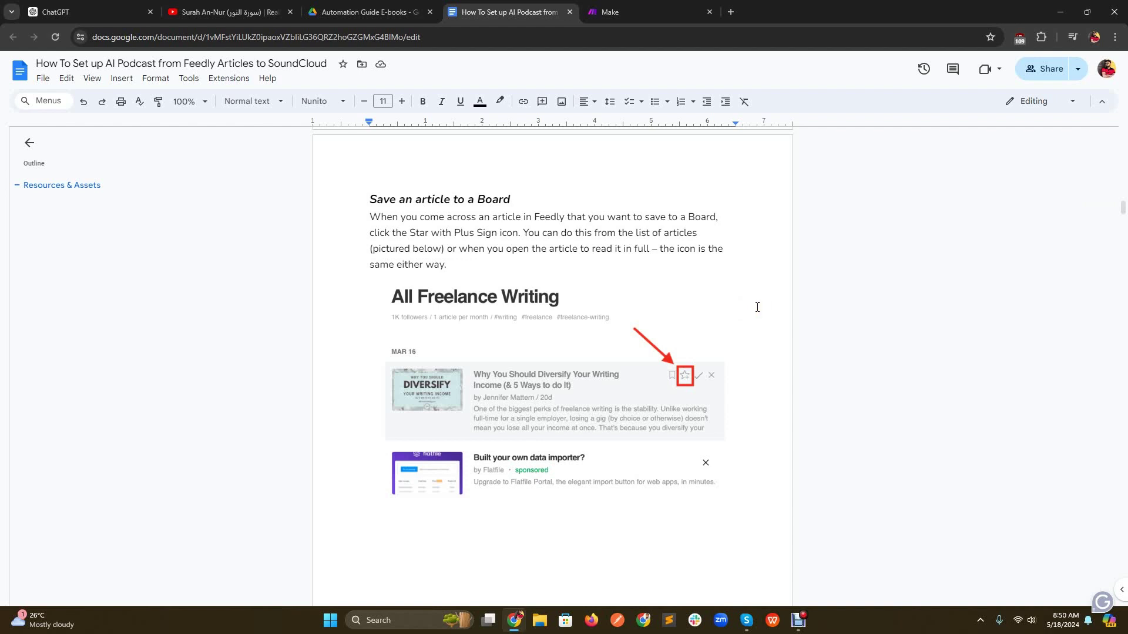
pyautogui.scroll(-10, 758, 307)
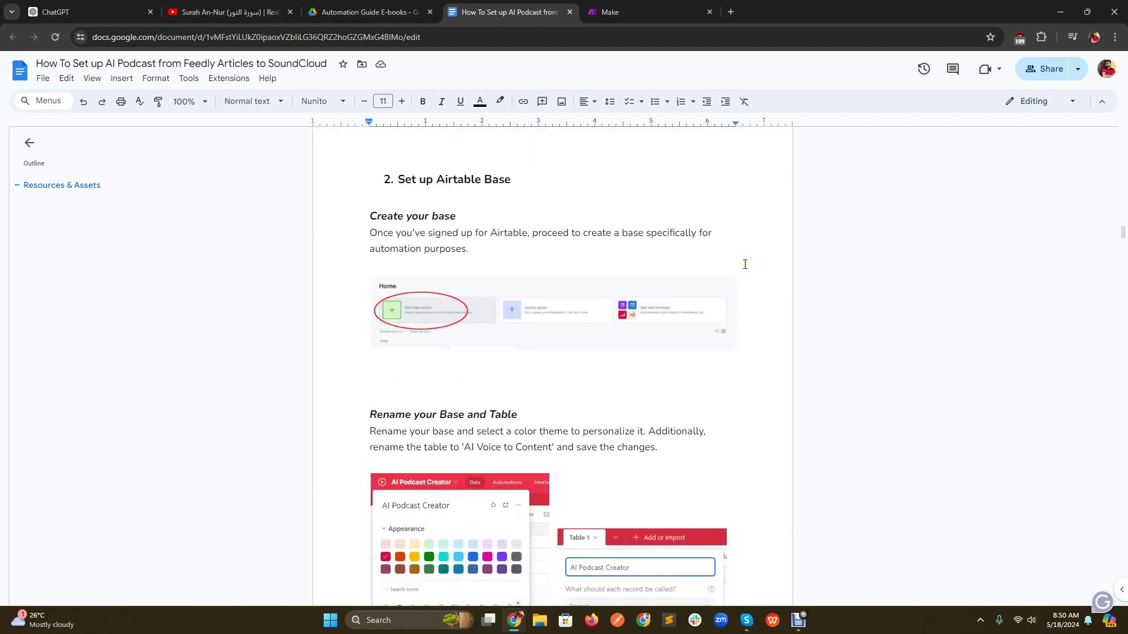
# Step: Switch to Airtable in a new browser tab and create a new base from scratch
pyautogui.click(734, 15)
pyautogui.write('air')
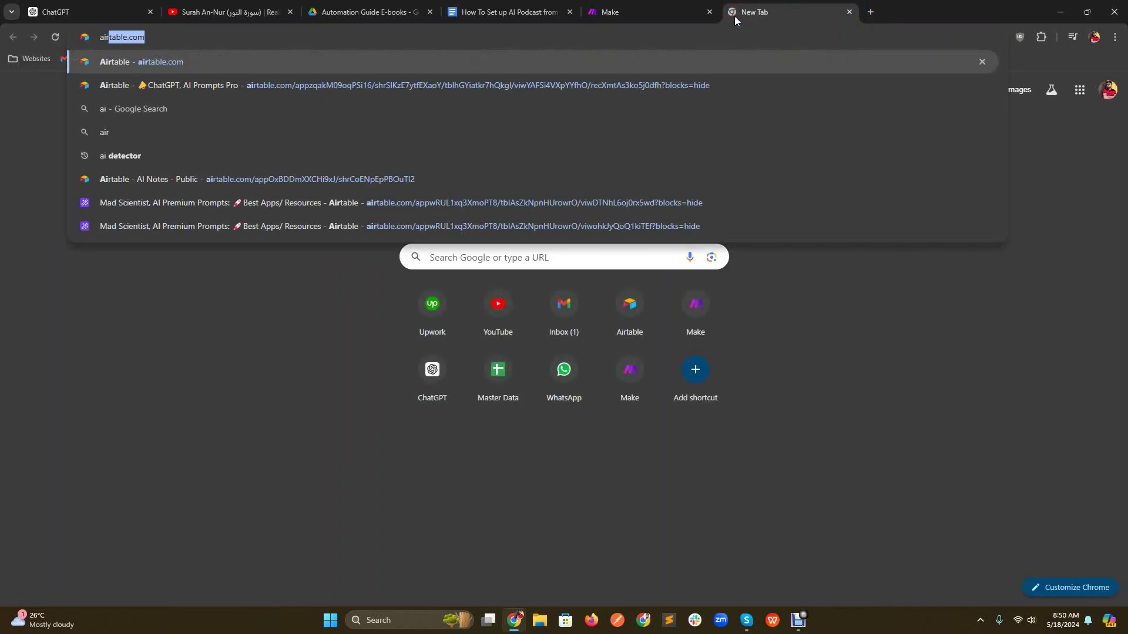
pyautogui.press('Return')
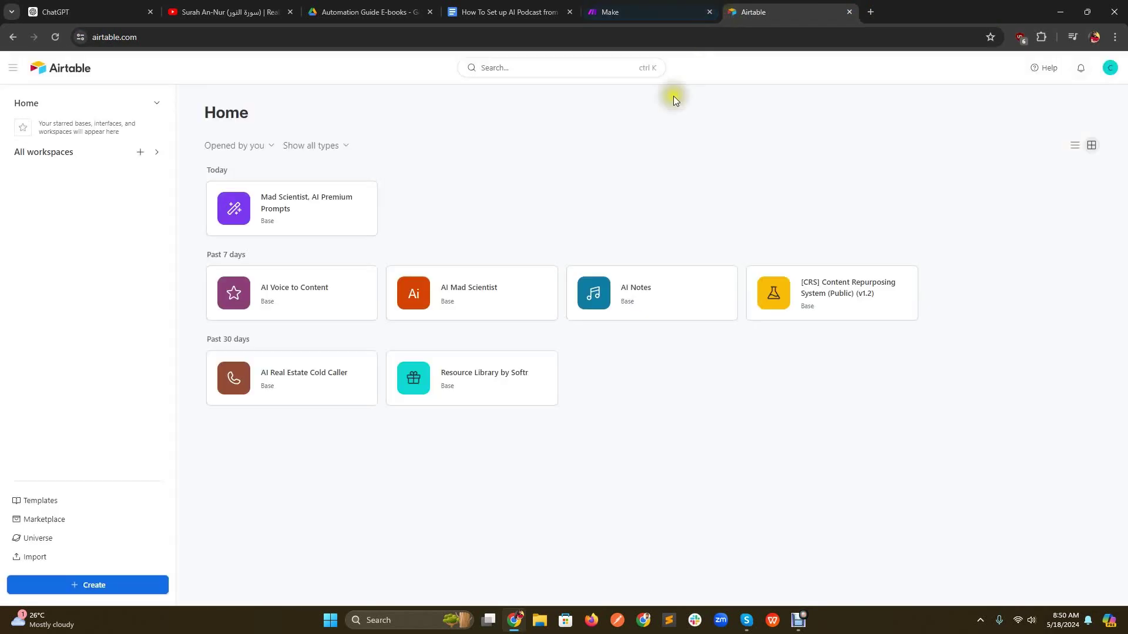
pyautogui.click(101, 583)
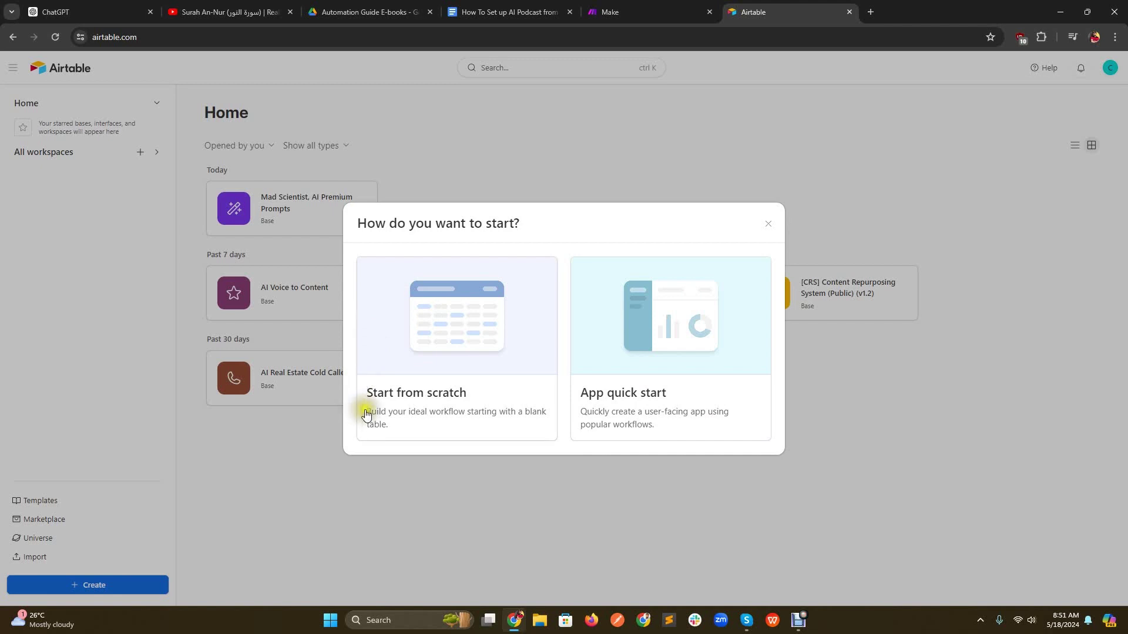
pyautogui.click(416, 333)
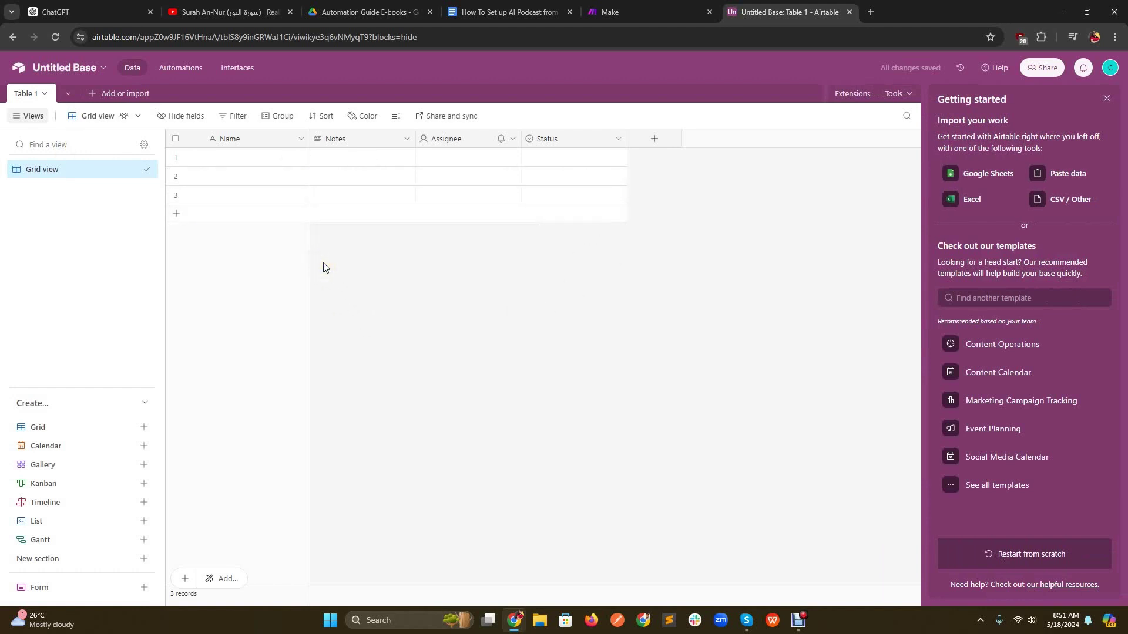
# Step: Rename the untitled base to "AI Podcast Creator"
pyautogui.click(97, 67)
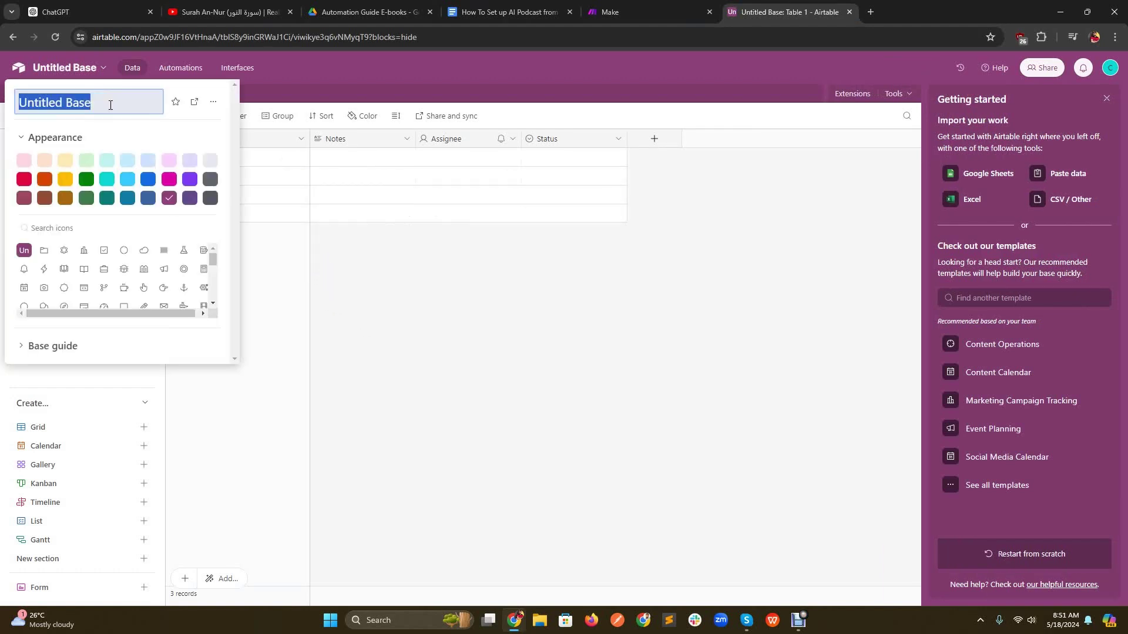
pyautogui.write('AI P')
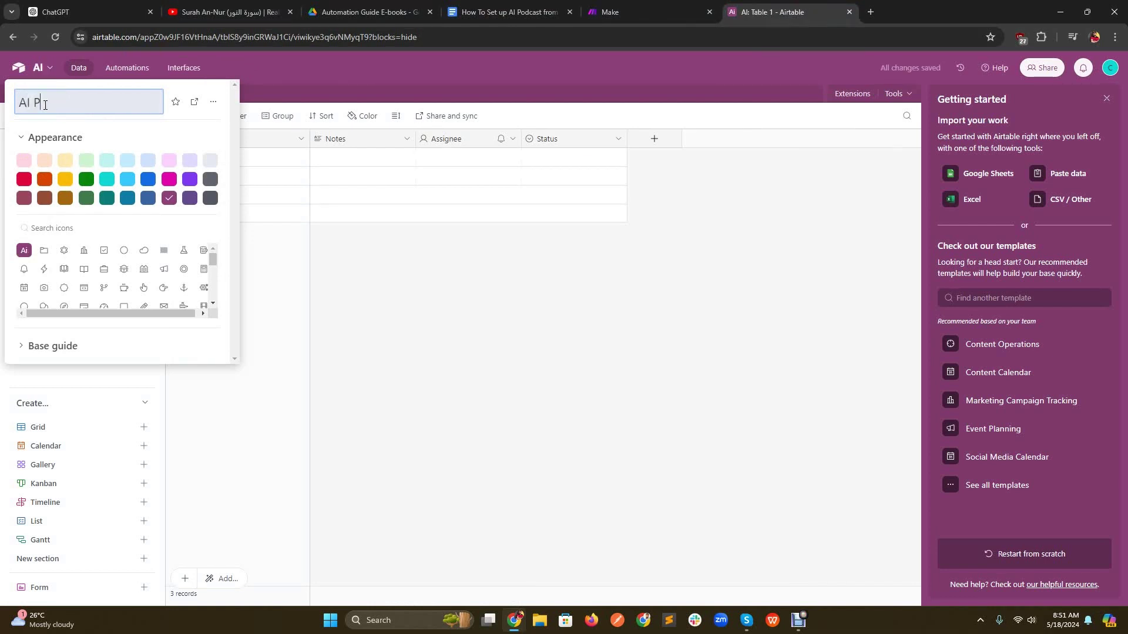
pyautogui.write('odcast Creator')
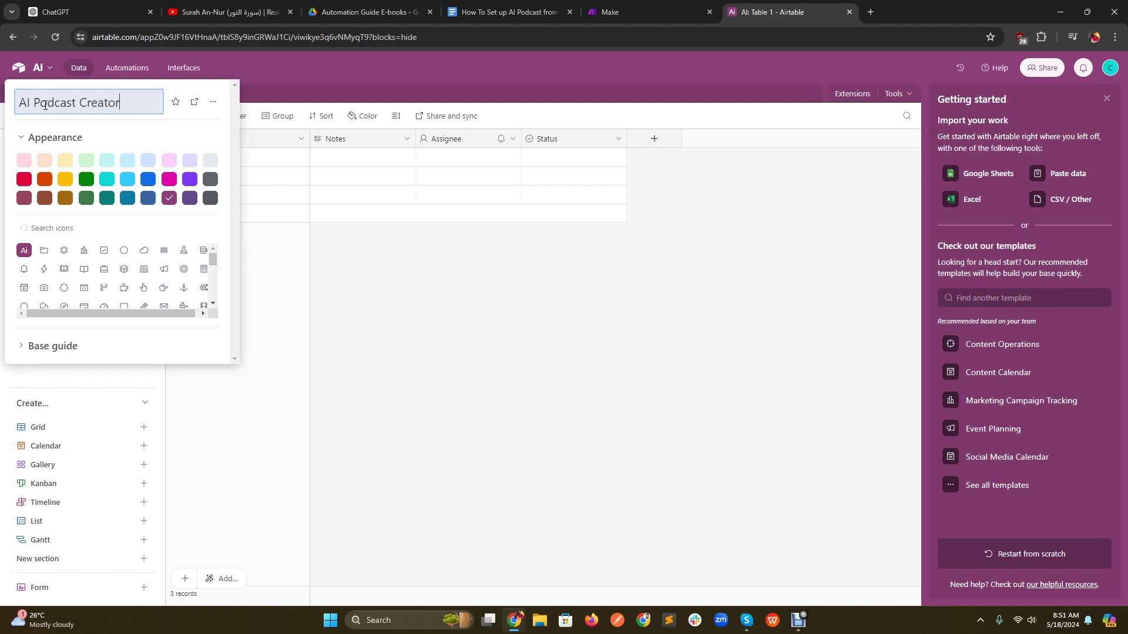
pyautogui.press('Return')
# Step: Rename the base's only table to "AI Podcast Creator" and save the new table name
pyautogui.click(45, 94)
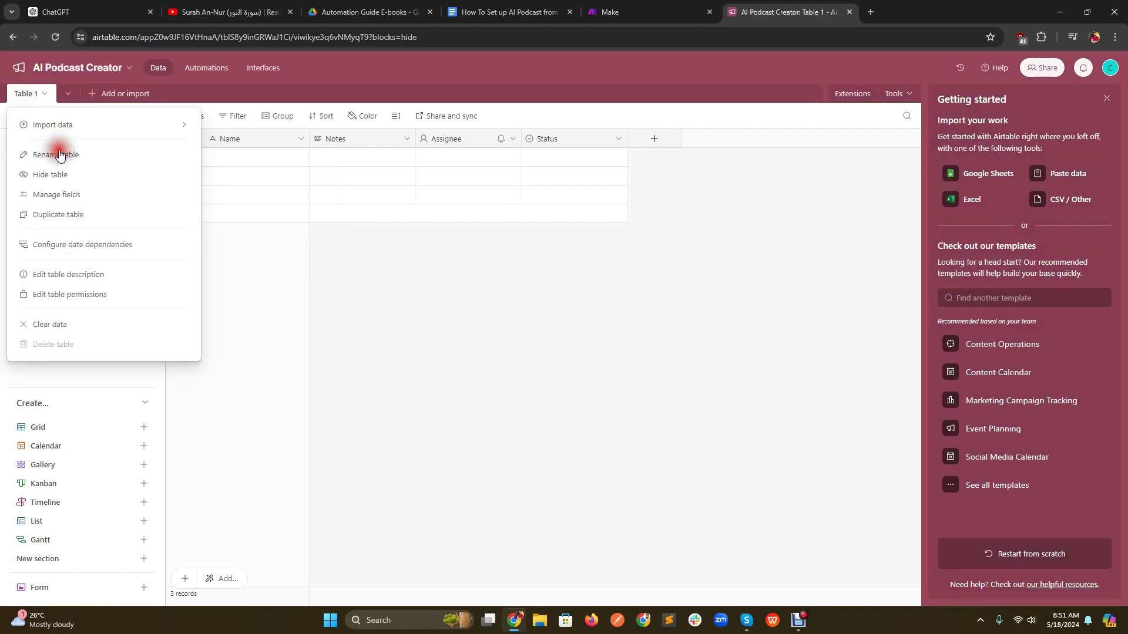
pyautogui.click(59, 155)
pyautogui.write('AI ')
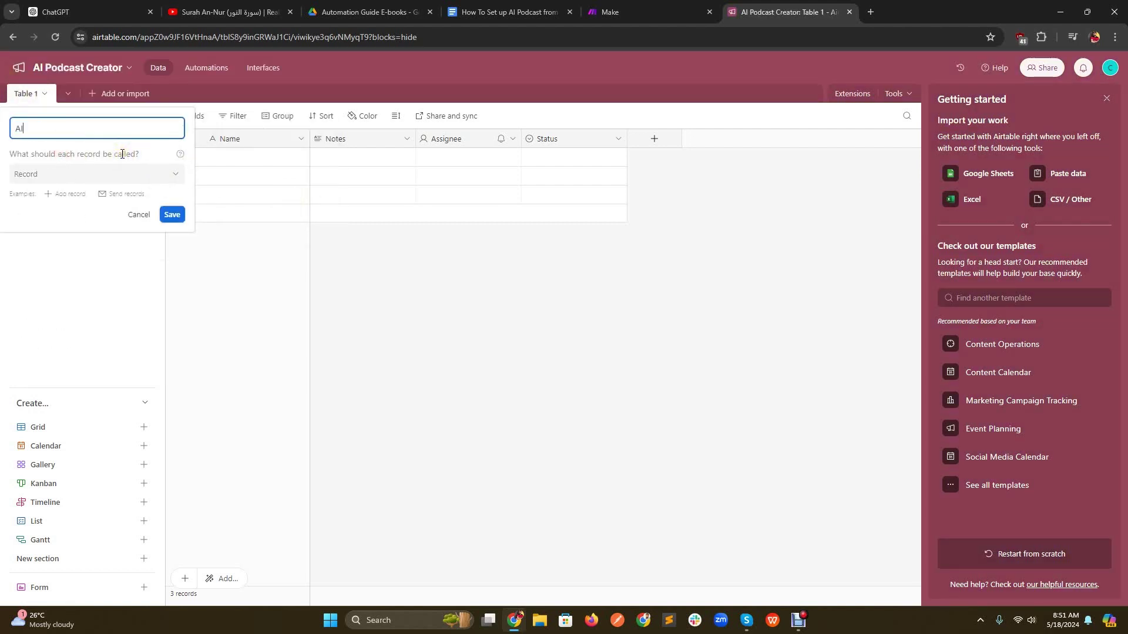
pyautogui.write('Podcast Creator')
pyautogui.click(171, 214)
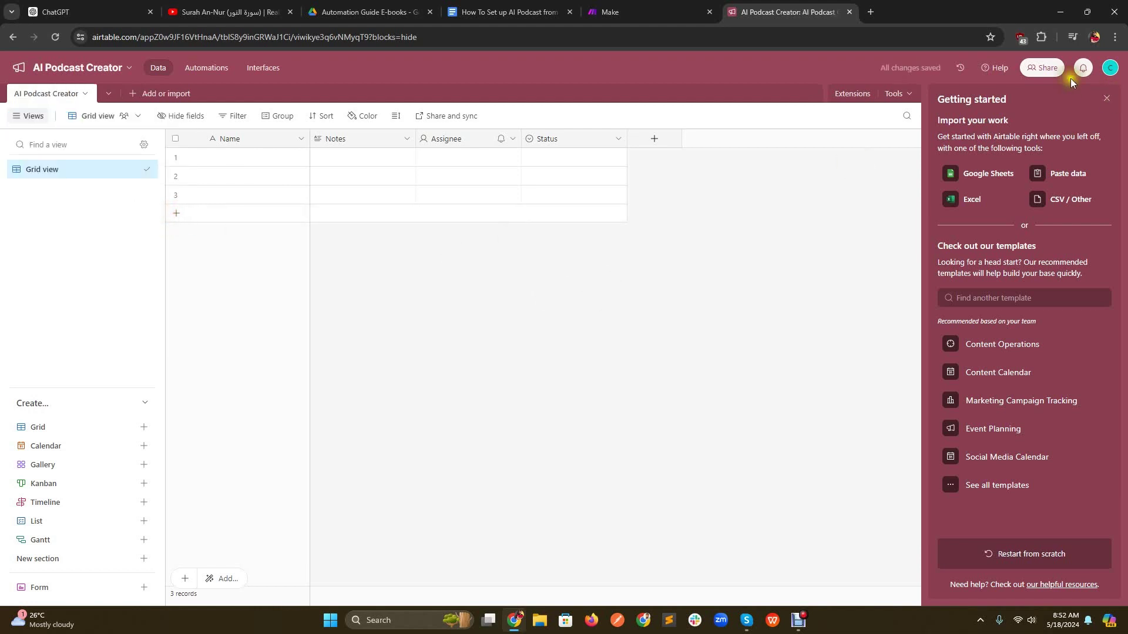
# Step: Dismiss the getting-started suggestions and delete the three empty records from the table
pyautogui.click(1106, 98)
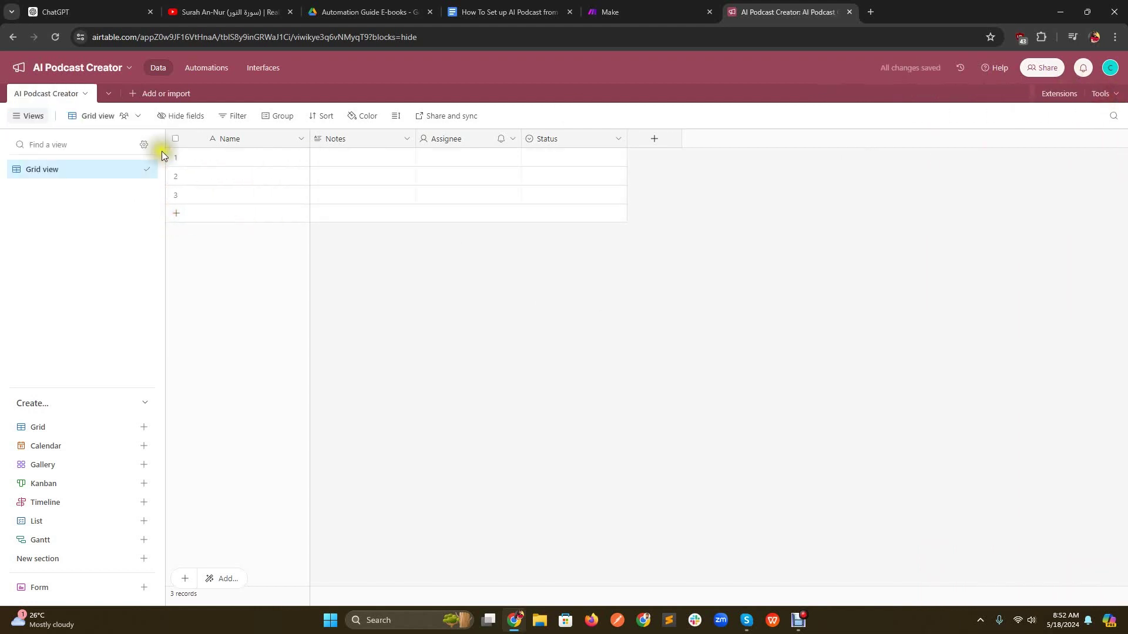
pyautogui.click(175, 156)
pyautogui.click(175, 175)
pyautogui.click(175, 194)
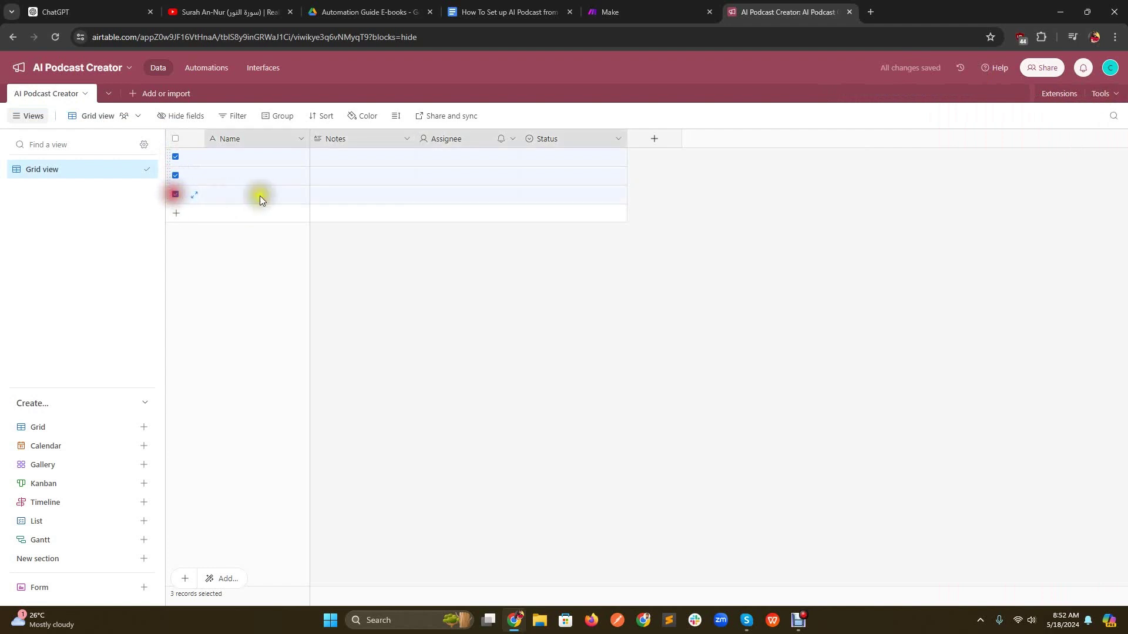
pyautogui.rightClick(264, 194)
pyautogui.click(320, 243)
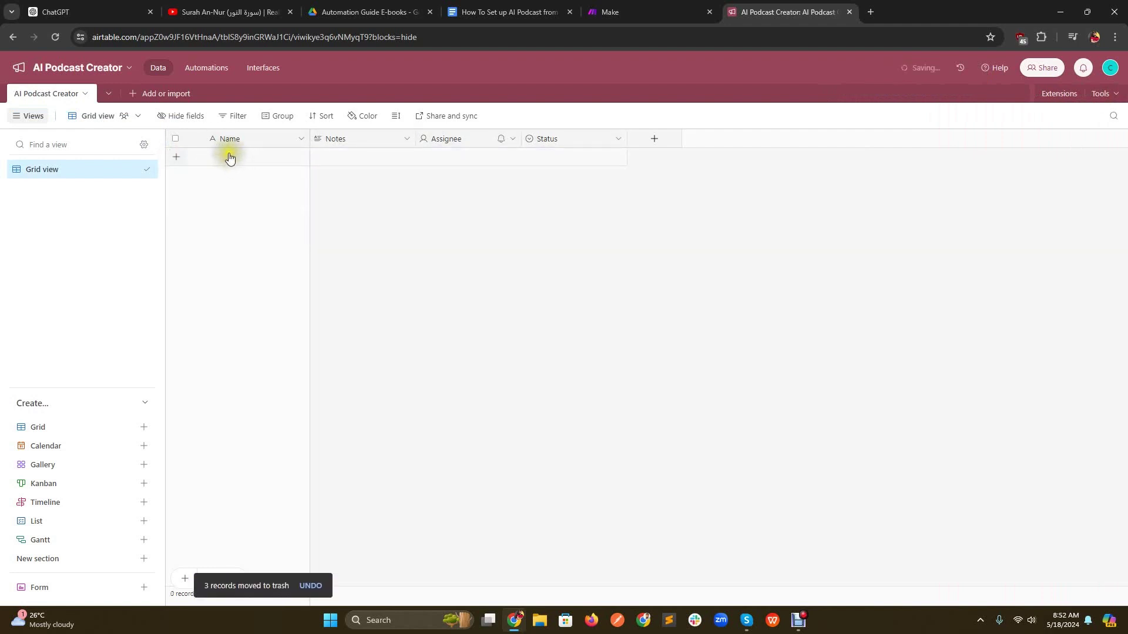
# Step: Switch to the Google Docs guide and make the second item of its field list read "Title: Single Line Text"
pyautogui.hotkey('ctrl', '4')
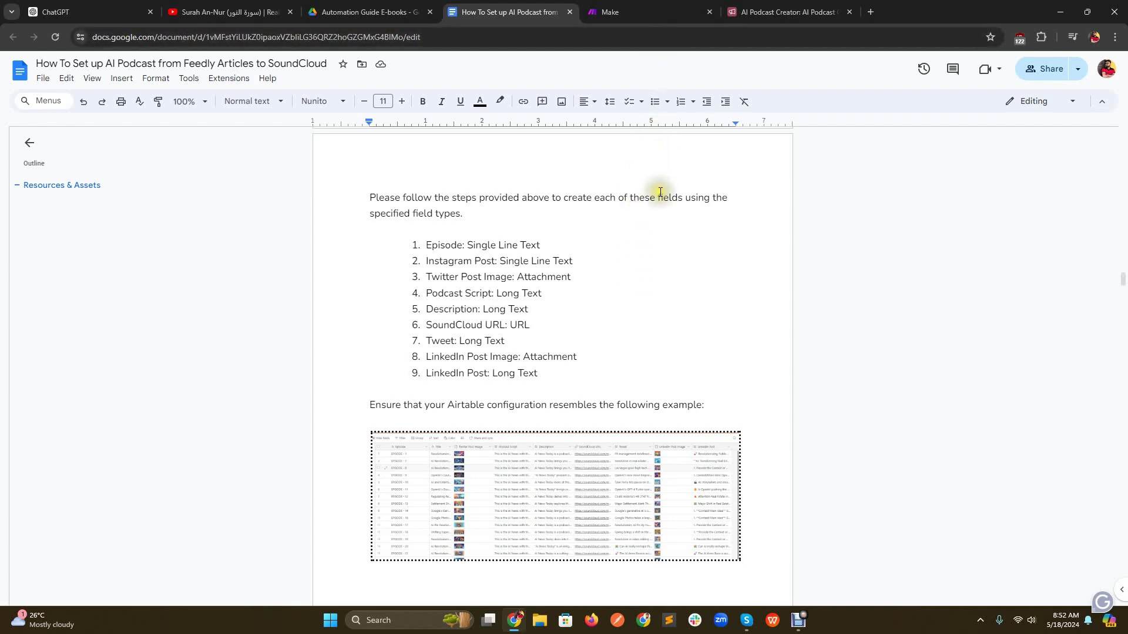
pyautogui.hotkey('ctrl', 'z')
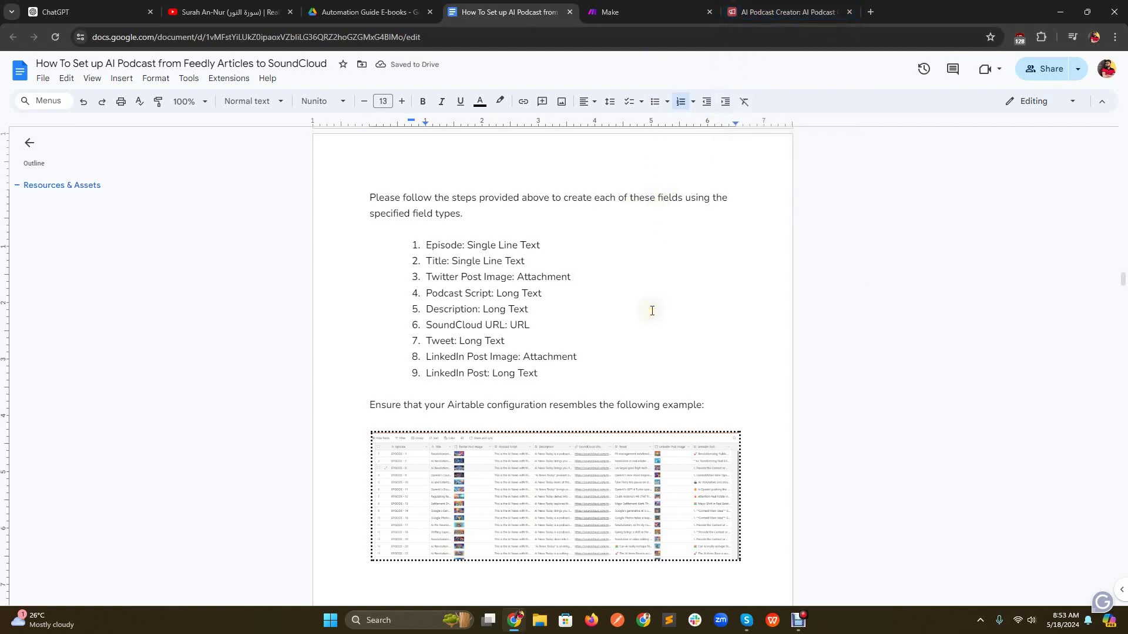
# Step: Back in Airtable, rename the primary field to "Episode" with the Single line text type and save it
pyautogui.click(784, 11)
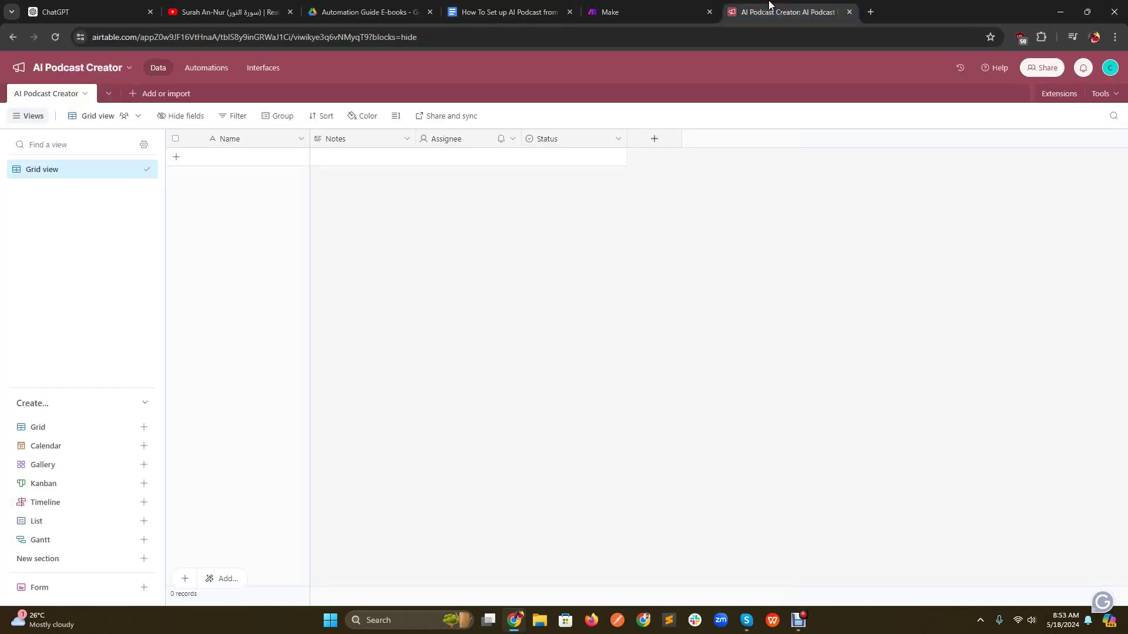
pyautogui.click(298, 138)
pyautogui.click(293, 161)
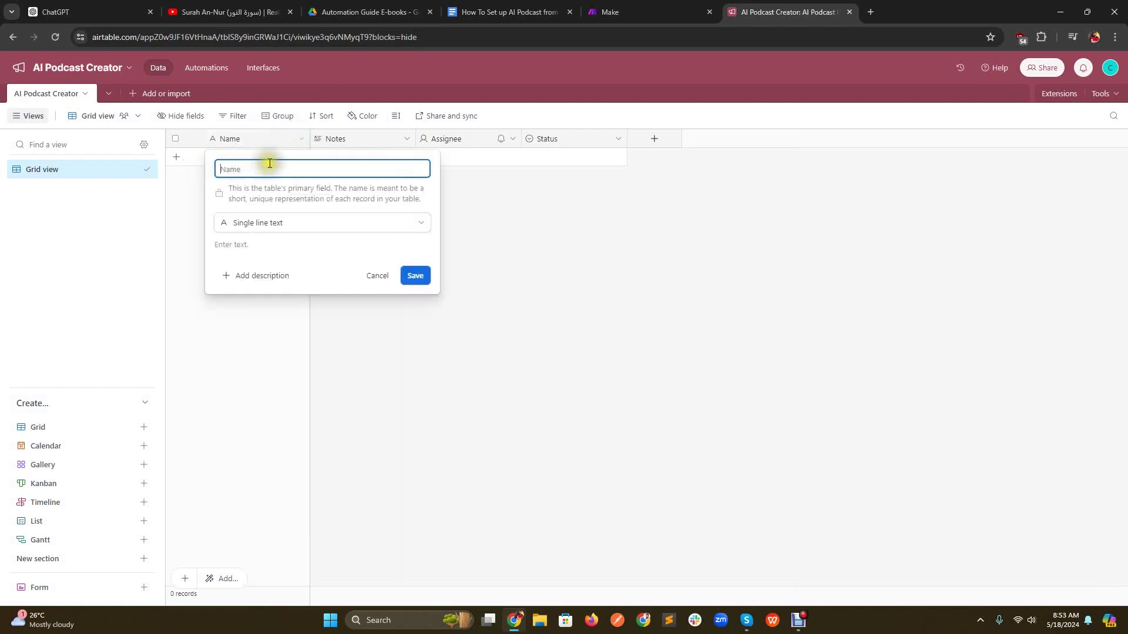
pyautogui.write('Ep')
pyautogui.click(293, 196)
pyautogui.click(396, 220)
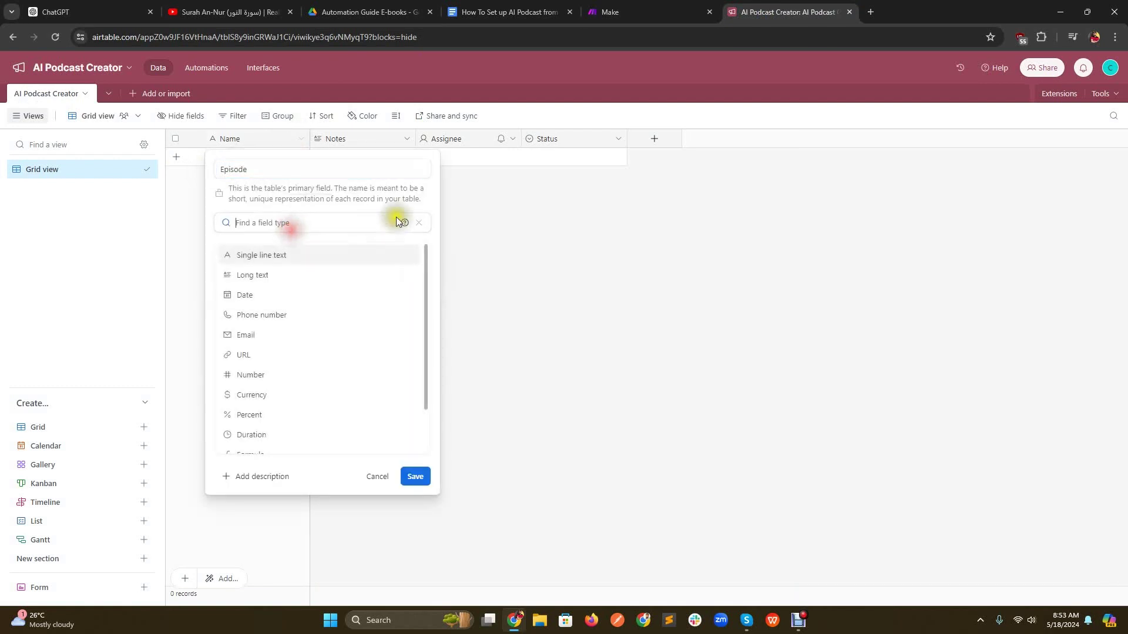
pyautogui.click(293, 259)
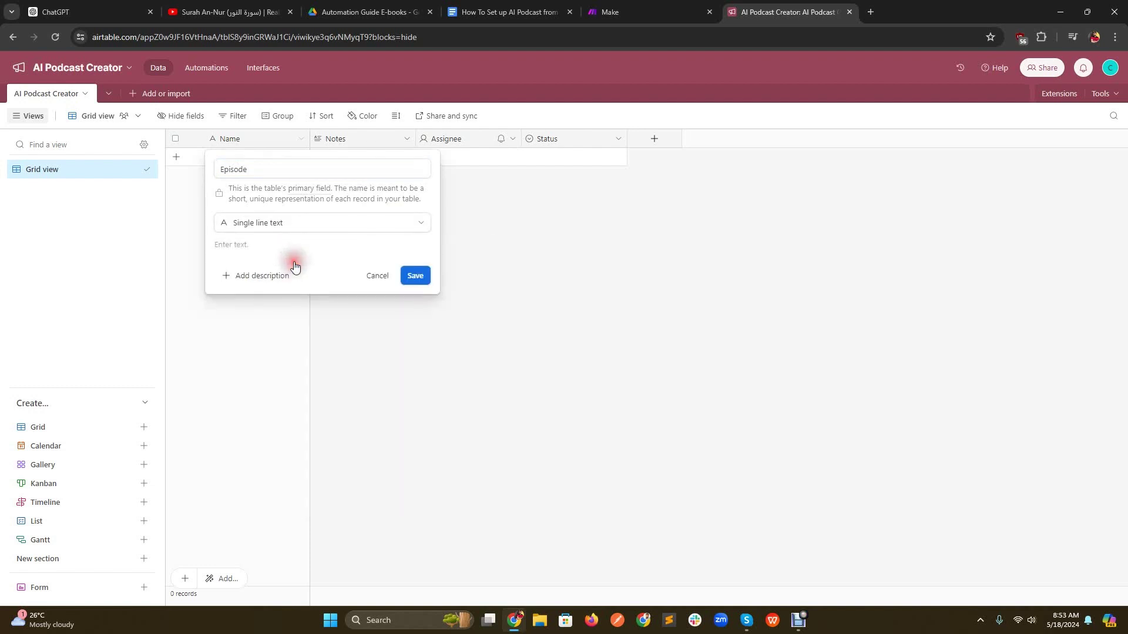
pyautogui.click(413, 277)
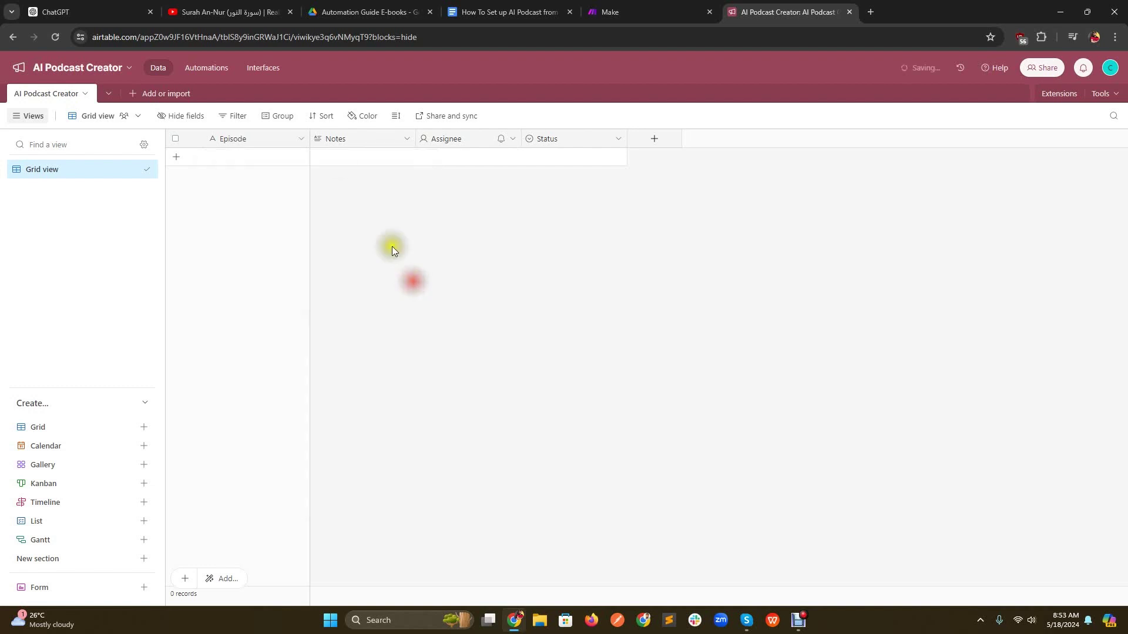
# Step: Rename the Notes field to "Title", change its type to Single line text, and save it
pyautogui.rightClick(351, 141)
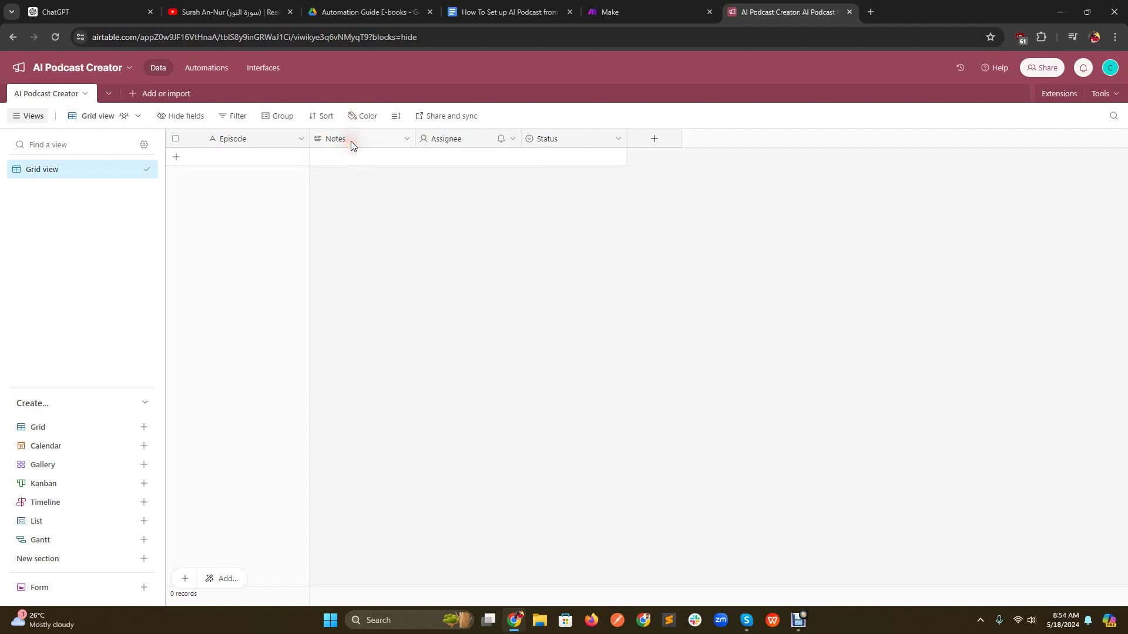
pyautogui.click(355, 158)
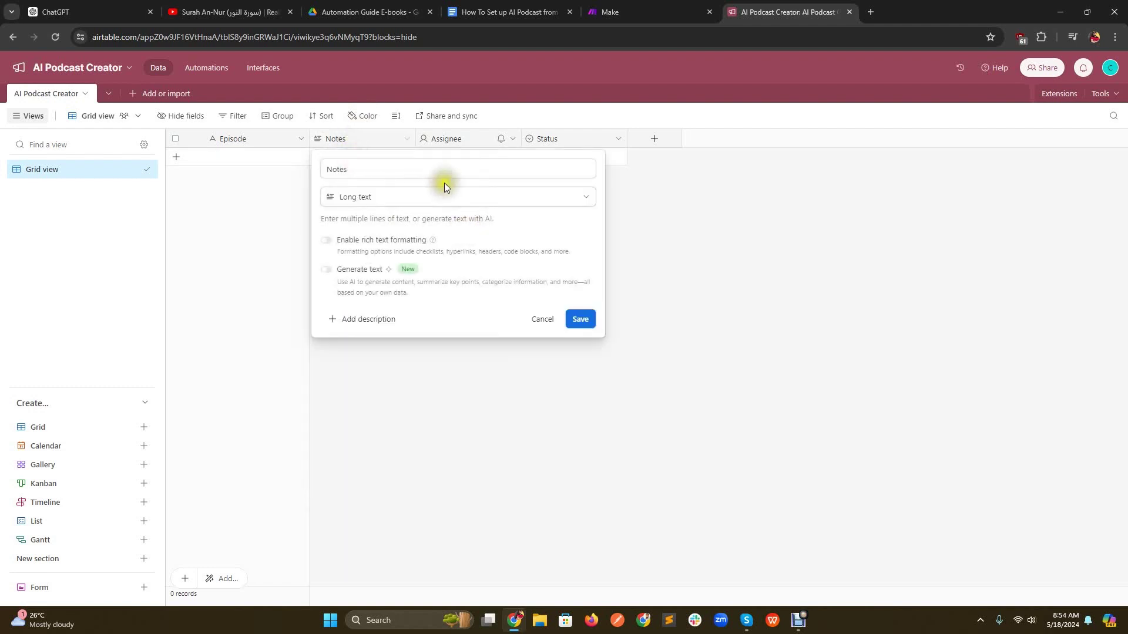
pyautogui.write('Title')
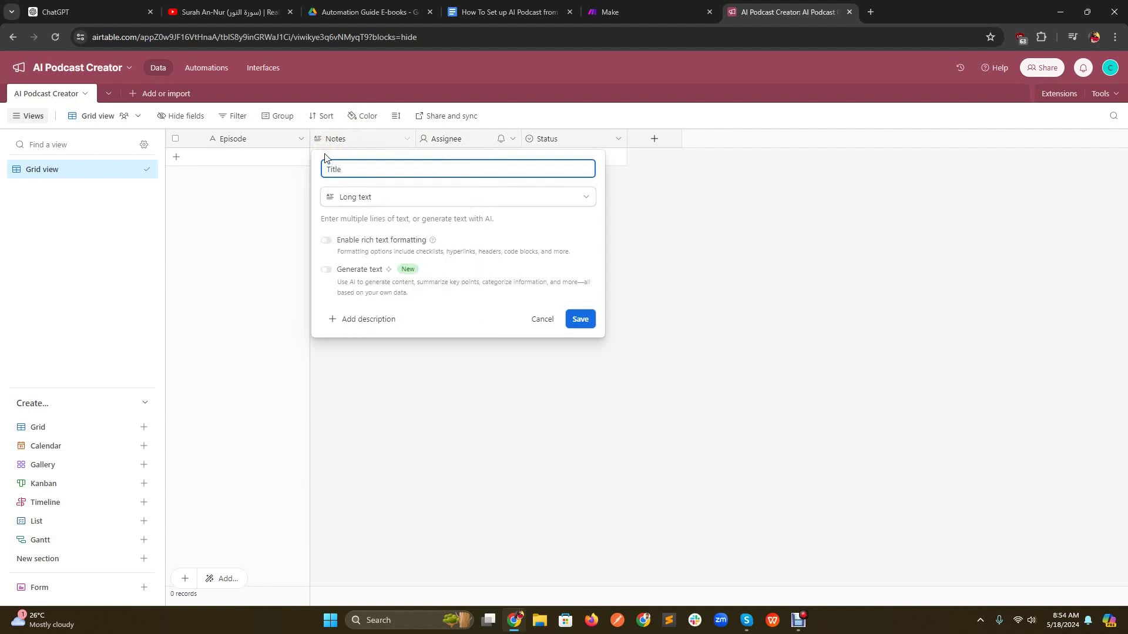
pyautogui.click(379, 196)
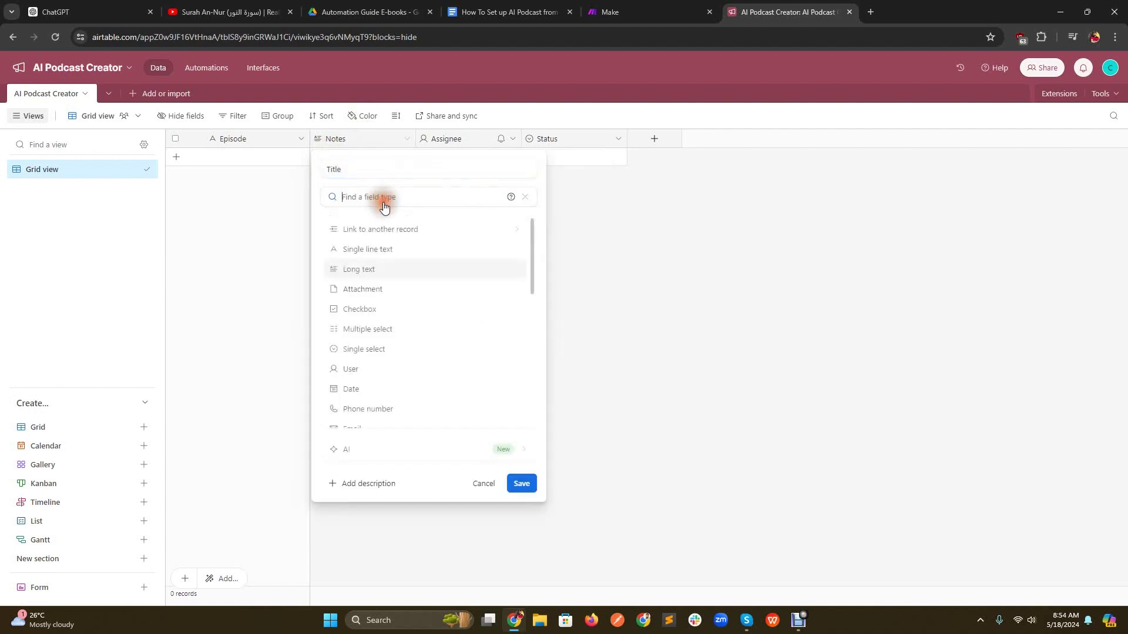
pyautogui.click(394, 249)
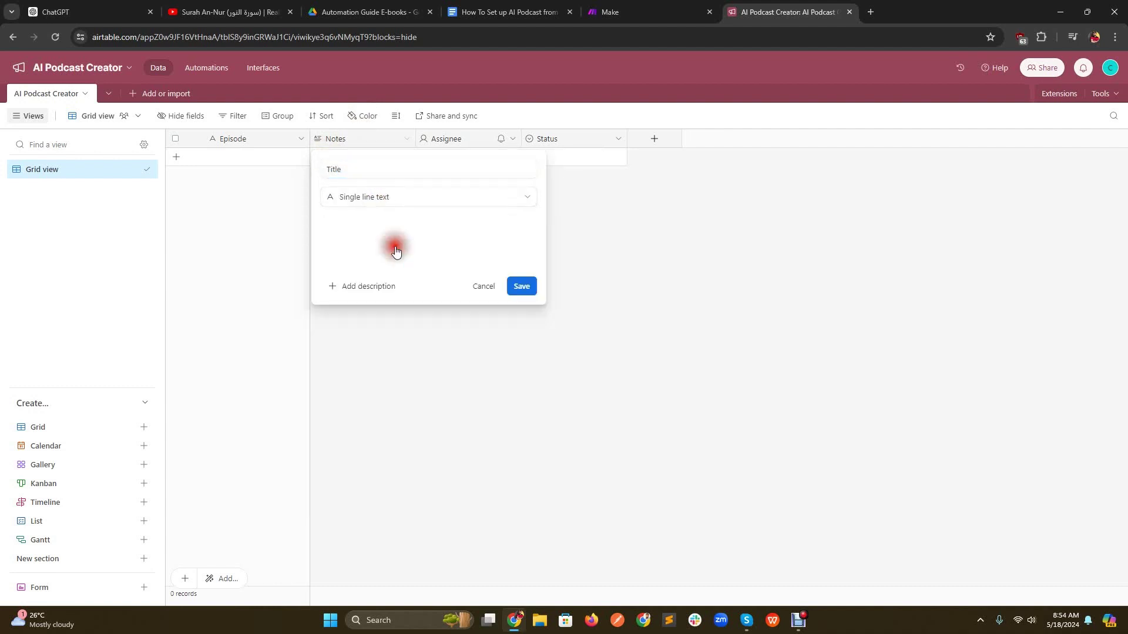
pyautogui.click(522, 286)
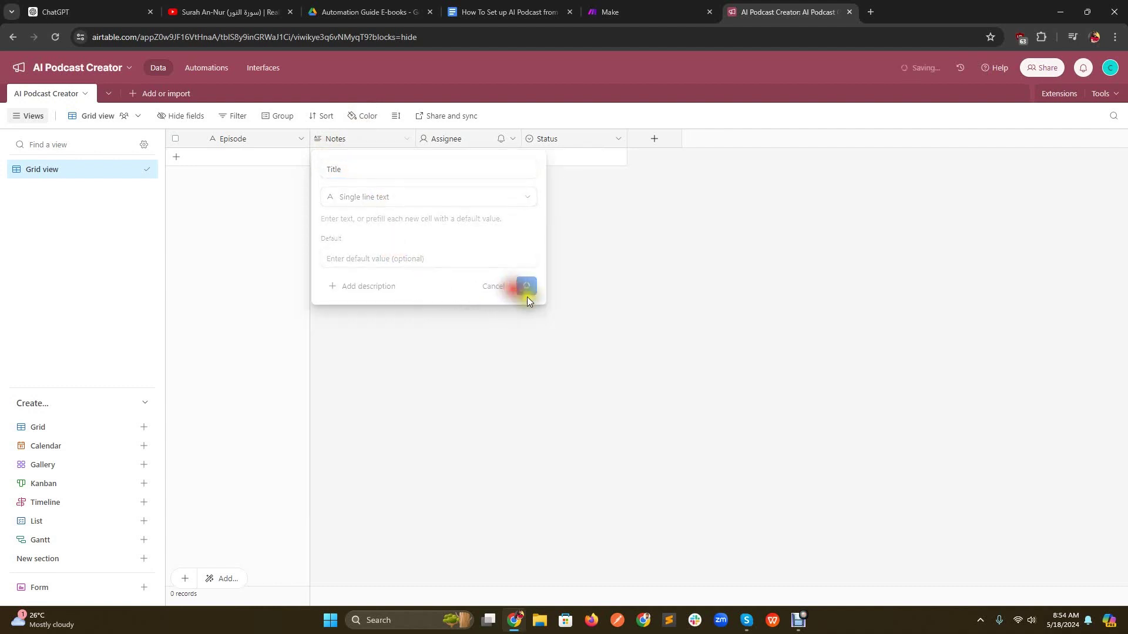
# Step: Rename the Assignee field to "Twitter Post Image", change its type to Attachment, and save it
pyautogui.rightClick(467, 139)
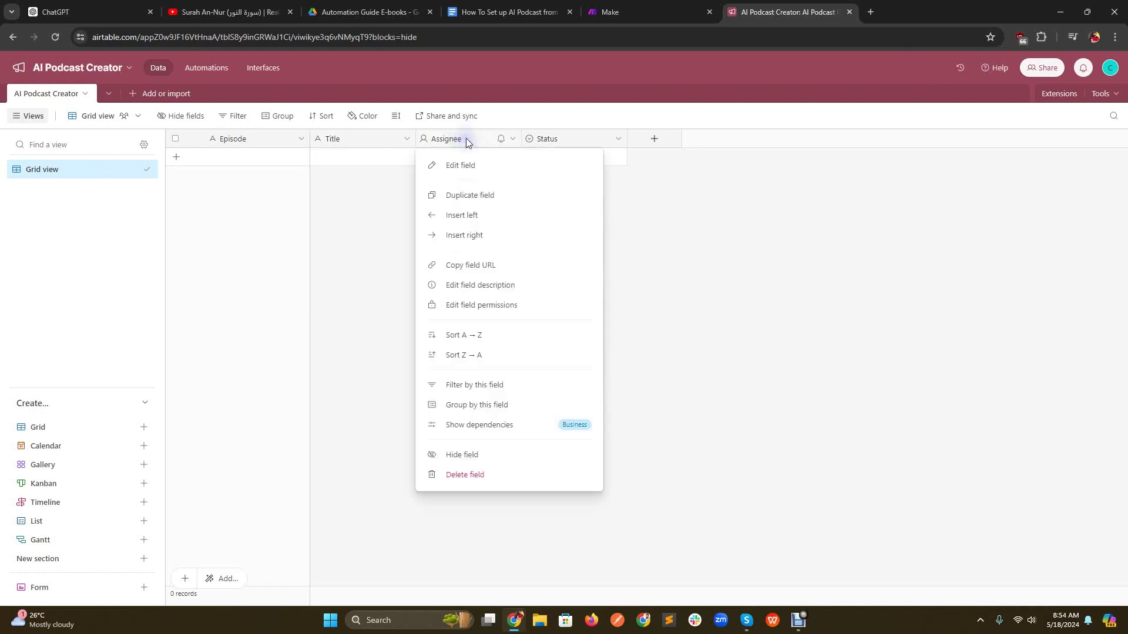
pyautogui.click(469, 163)
pyautogui.write('Twitter Post Image')
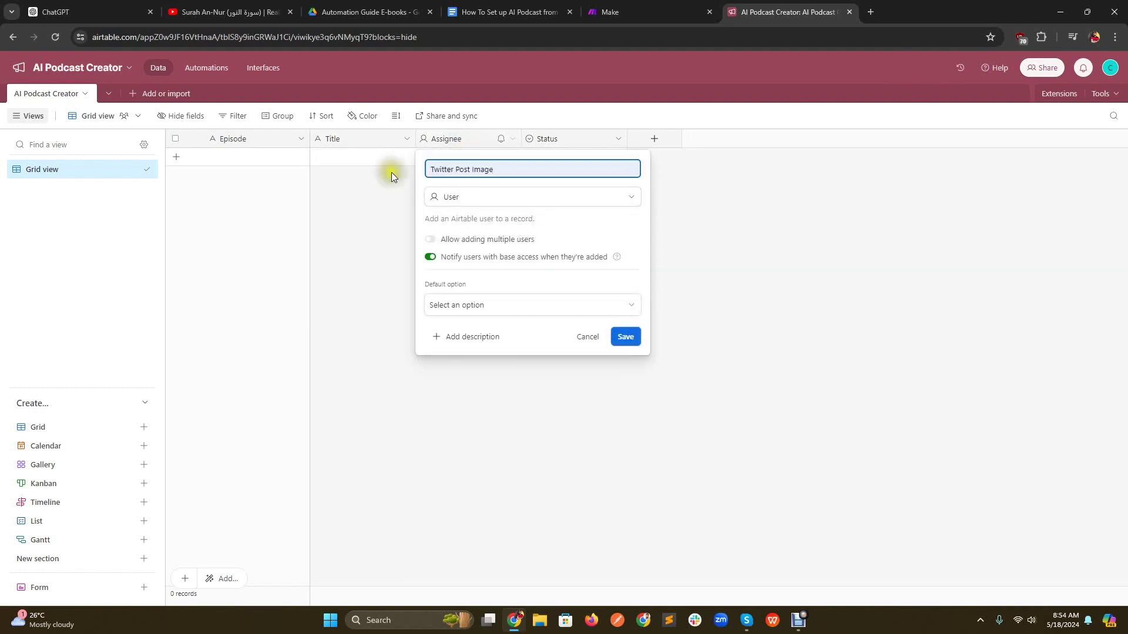
pyautogui.click(568, 217)
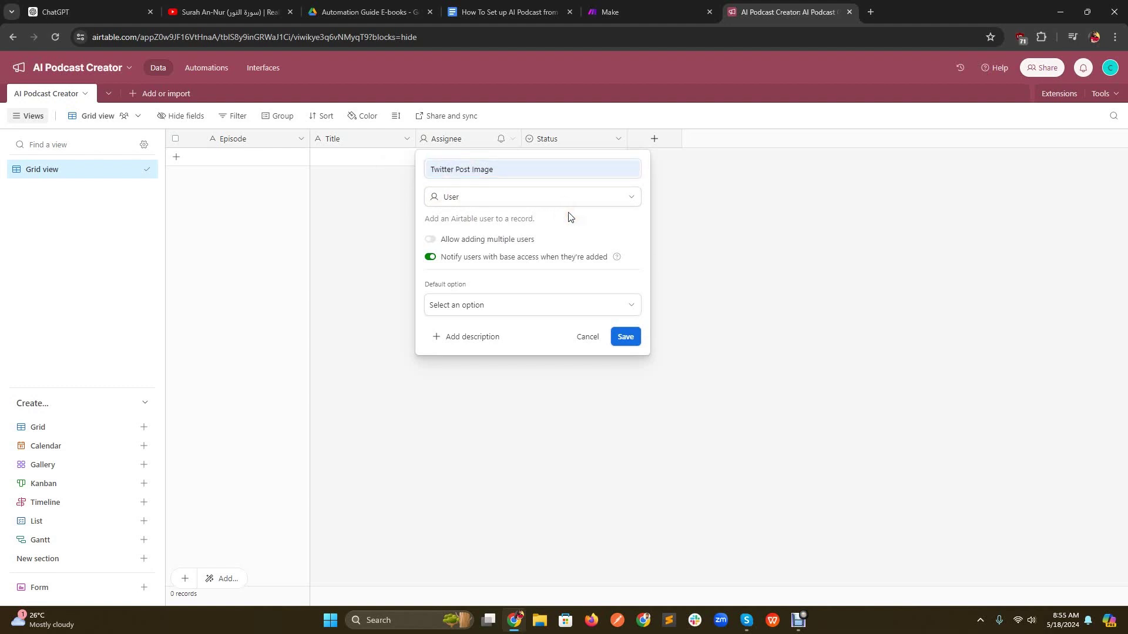
pyautogui.click(506, 196)
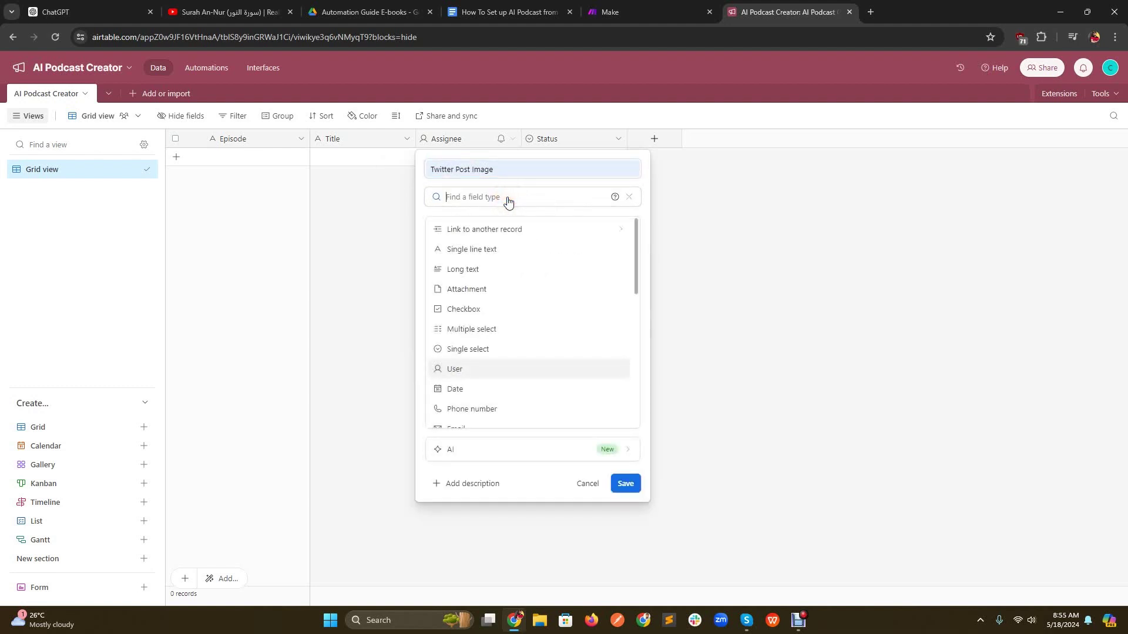
pyautogui.click(492, 288)
pyautogui.click(623, 261)
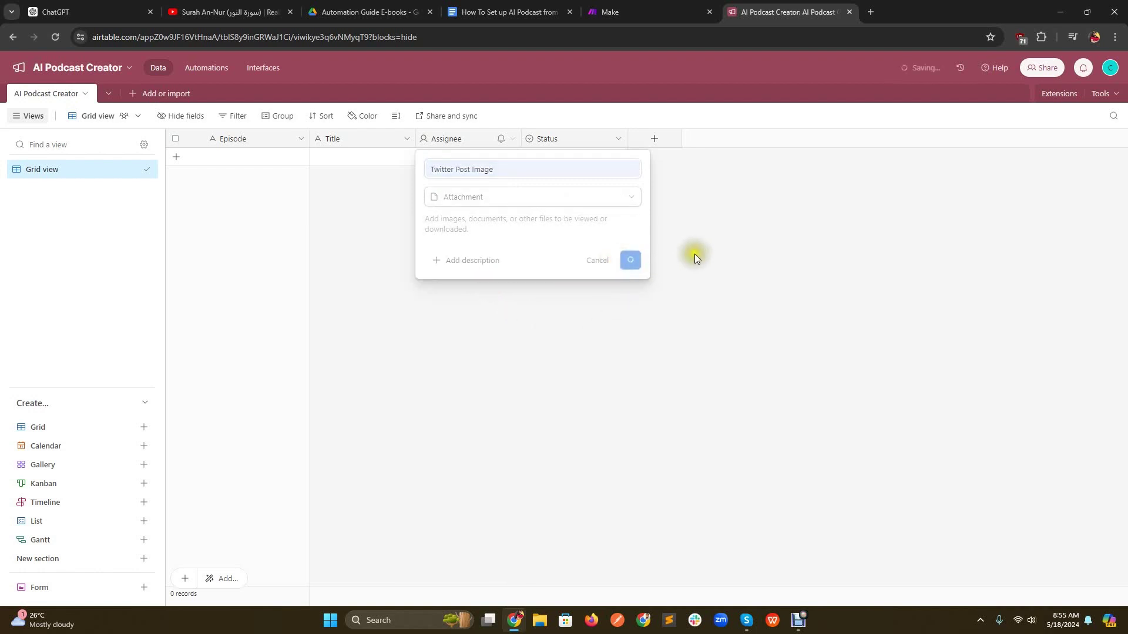
# Step: Rename the Status field to "Podcast Script", change its type to Long text, and save it
pyautogui.click(618, 138)
pyautogui.click(559, 156)
pyautogui.doubleClick(578, 171)
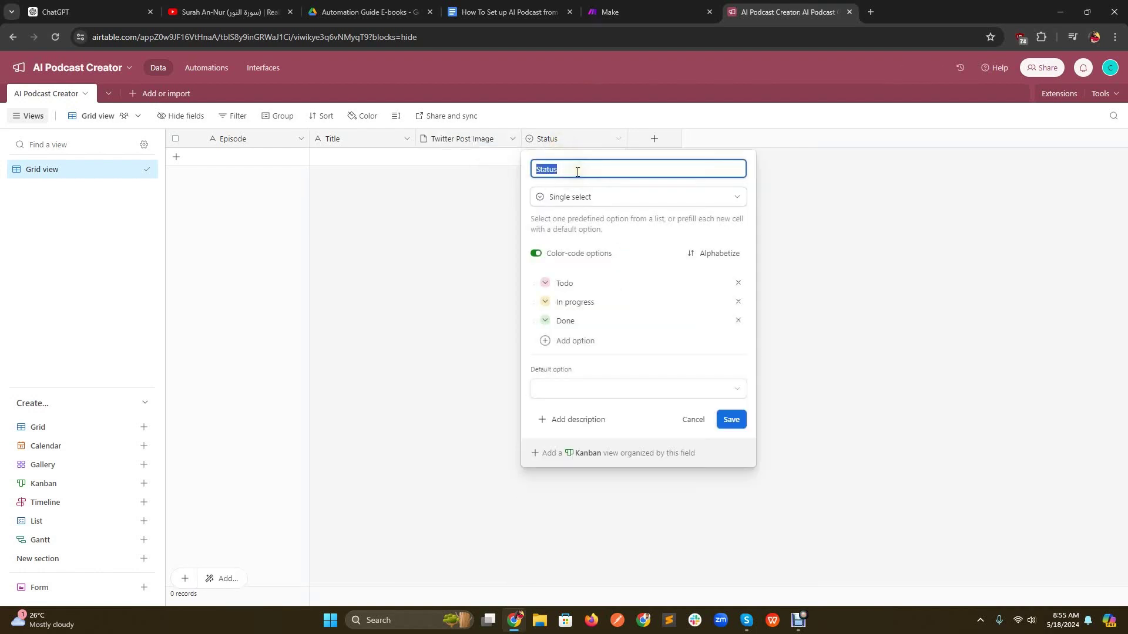
pyautogui.write('Podcast ')
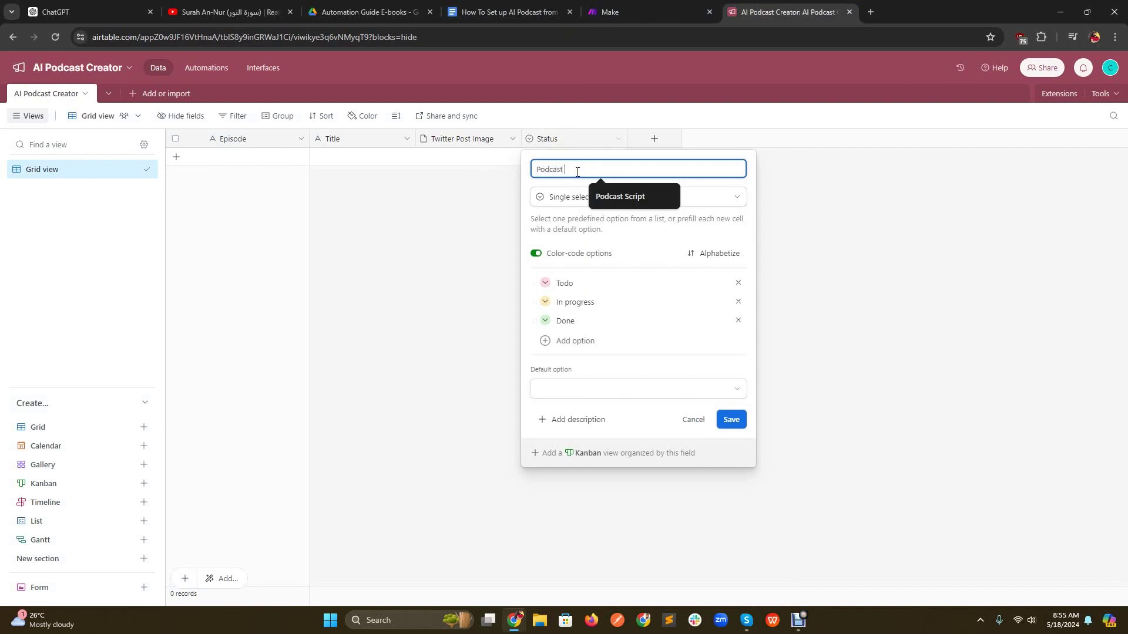
pyautogui.write('Script')
pyautogui.click(599, 199)
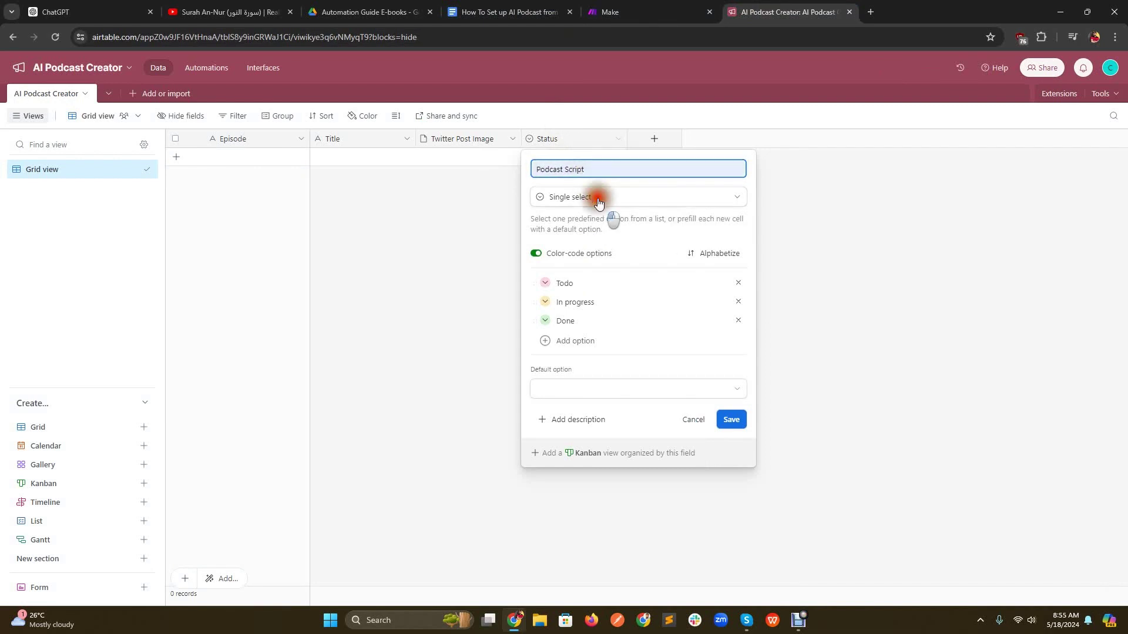
pyautogui.click(611, 269)
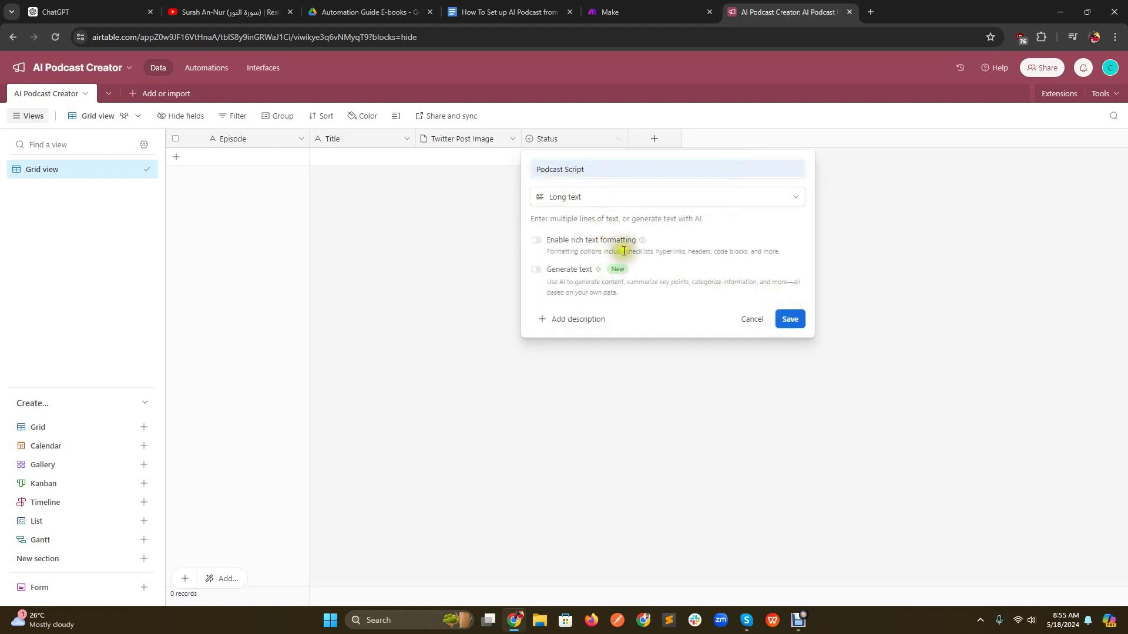
pyautogui.click(779, 316)
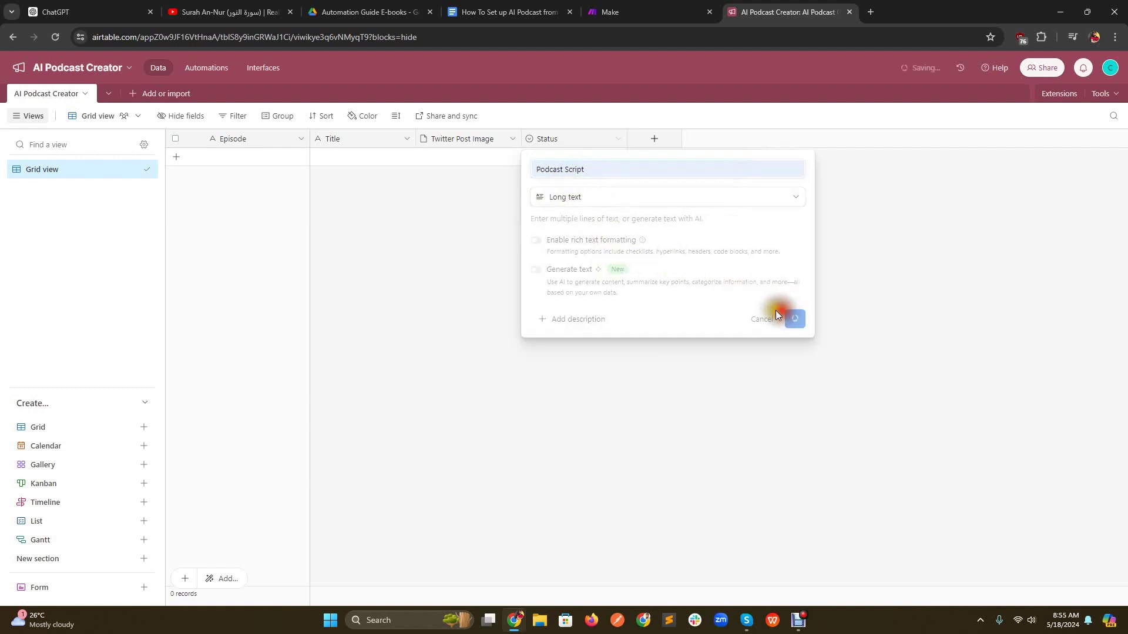
# Step: Add a Long text field named "Description" after the Podcast Script field
pyautogui.click(648, 141)
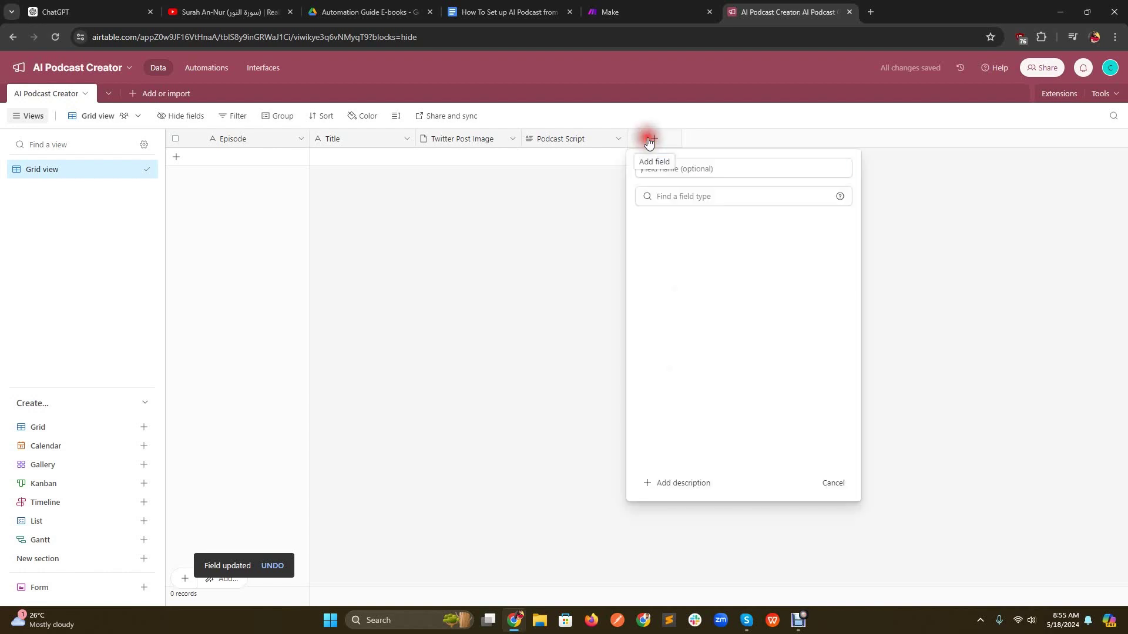
pyautogui.write('De')
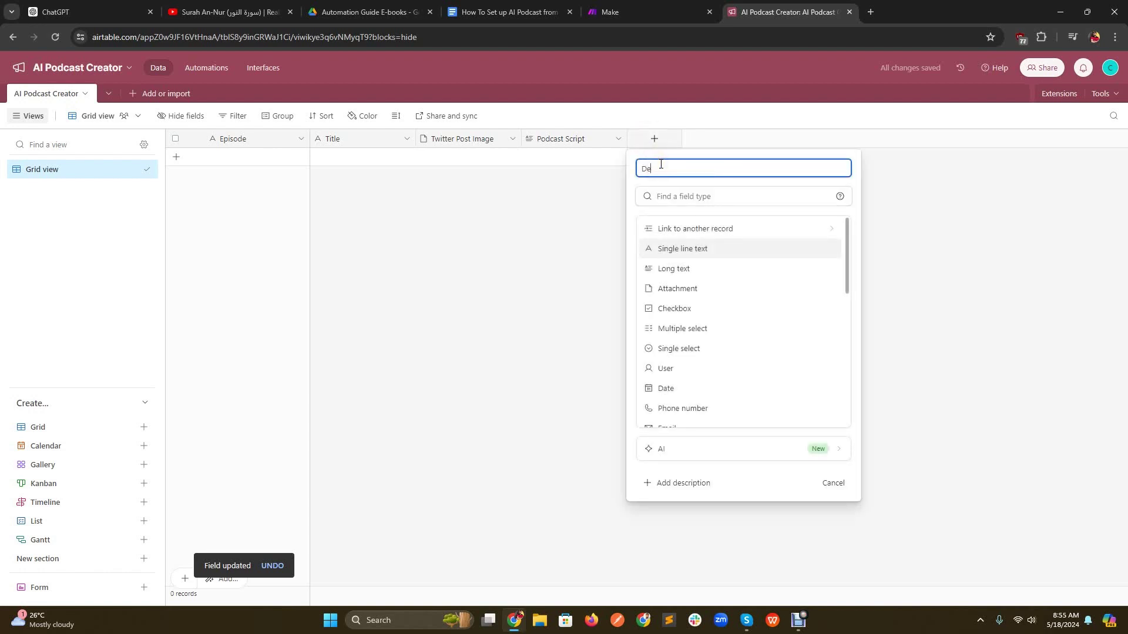
pyautogui.write('scription')
pyautogui.click(697, 270)
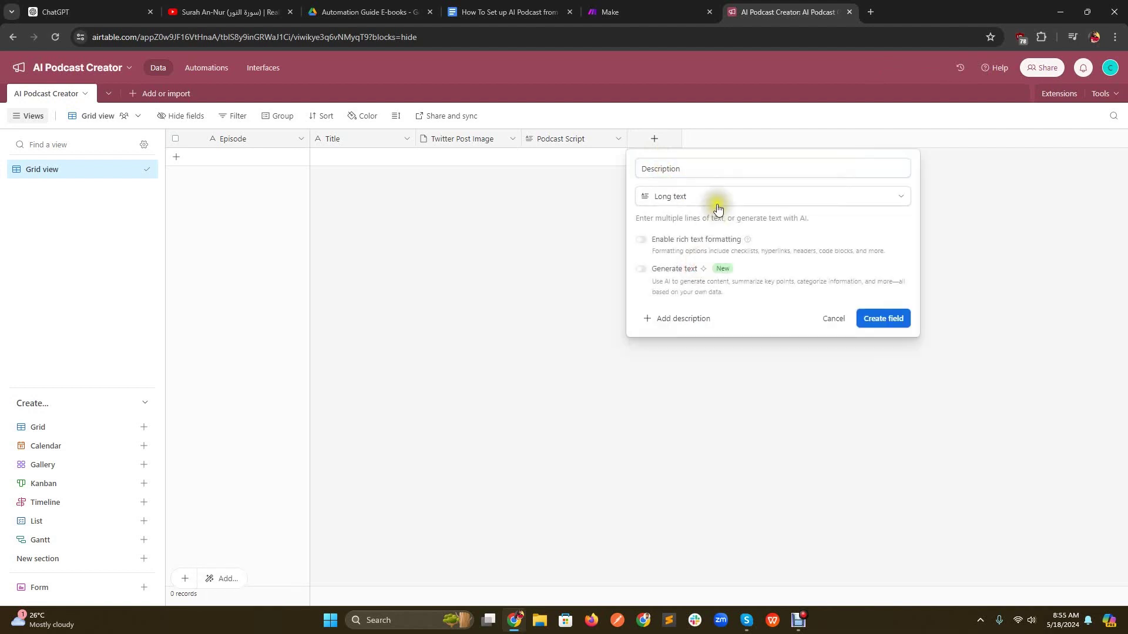
pyautogui.press('Return')
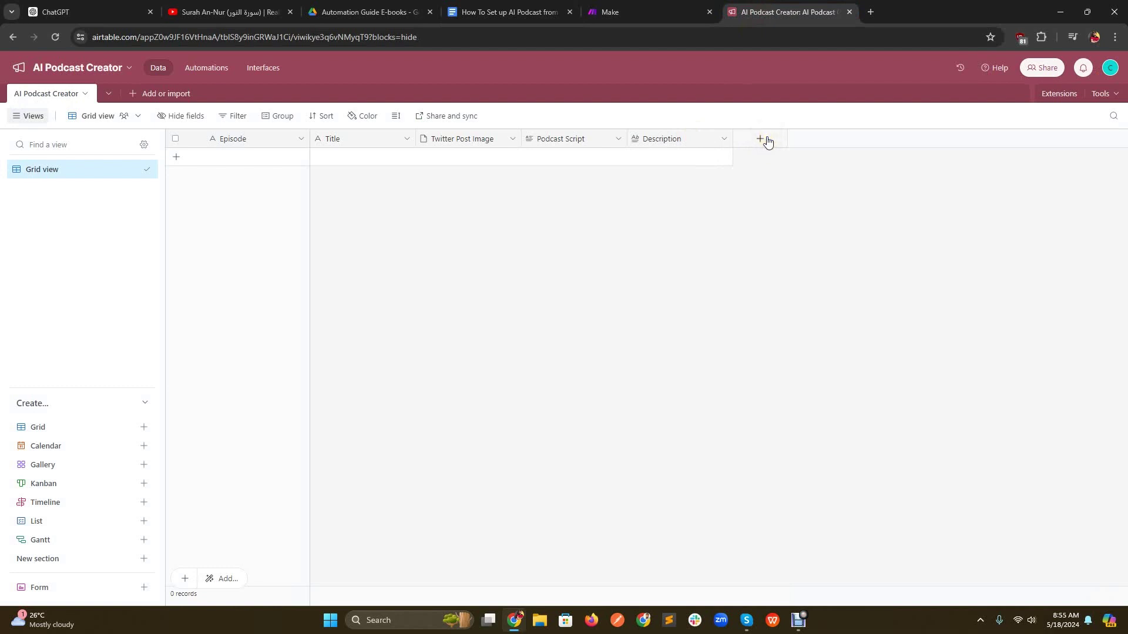
# Step: Add a URL field named "SoundCloud URL" and a Long text field named "Tweet"
pyautogui.click(762, 140)
pyautogui.write('Sou')
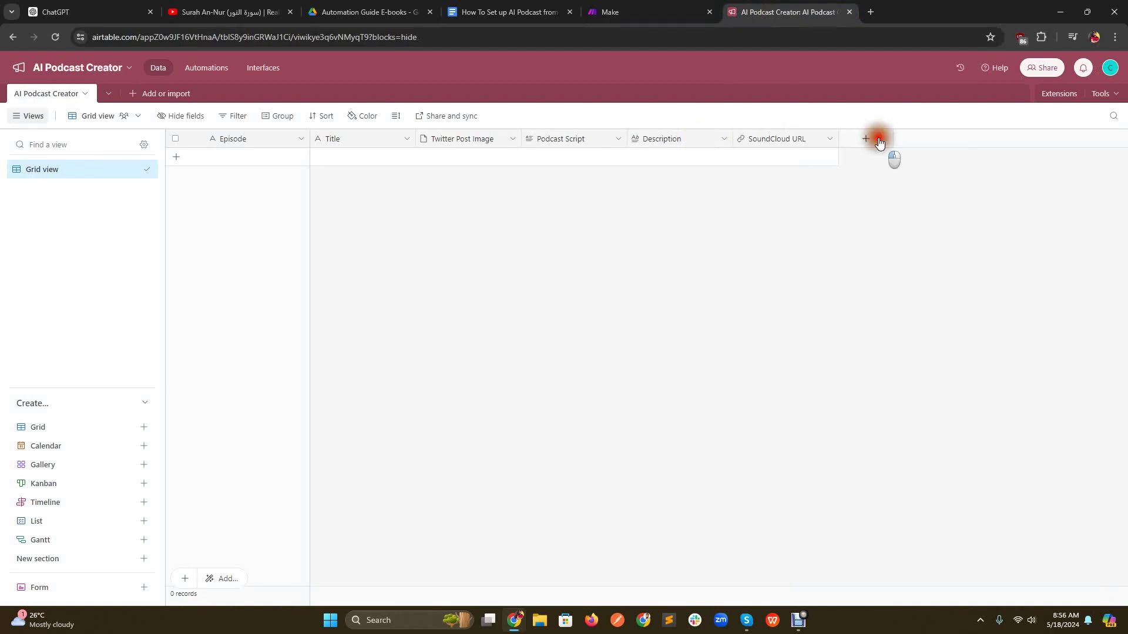
pyautogui.click(880, 141)
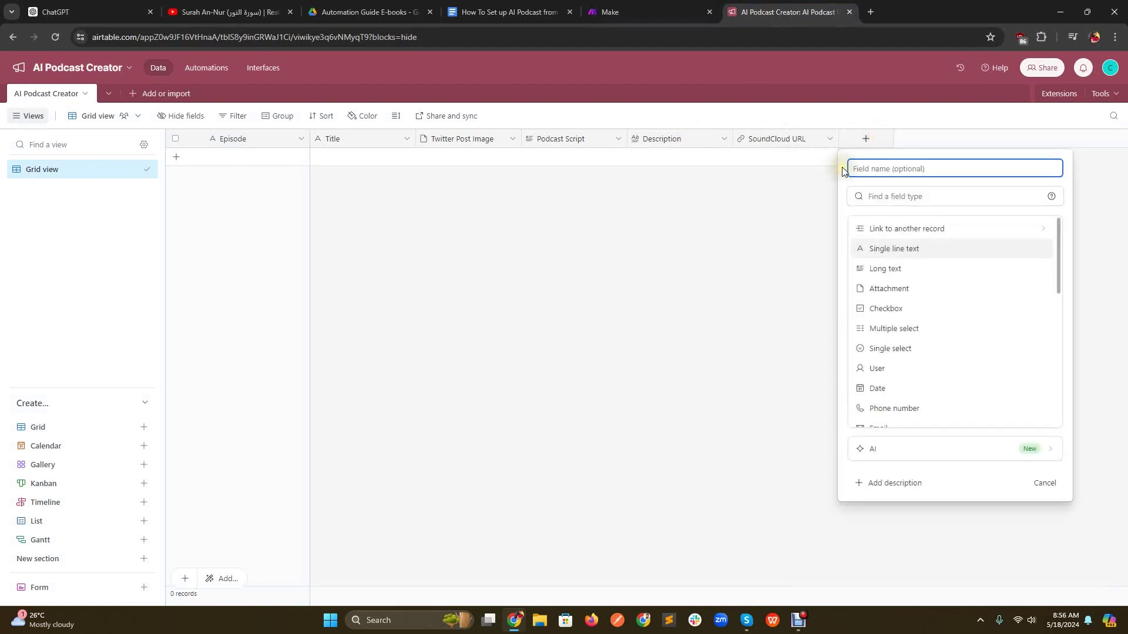
pyautogui.write('Tweeit')
pyautogui.press('BackSpace')
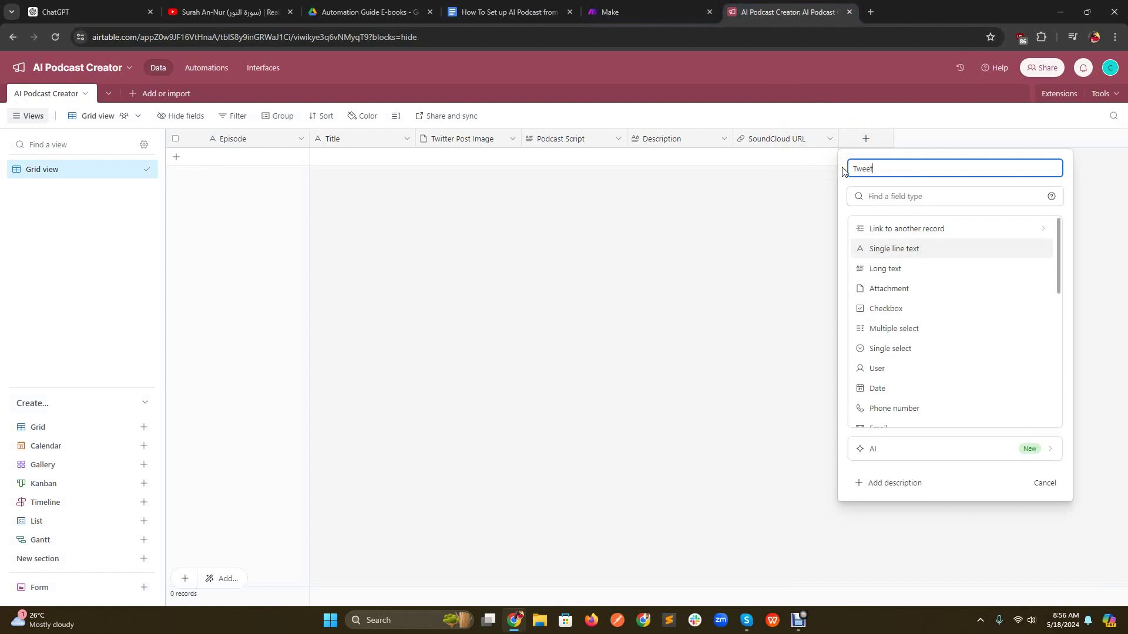
pyautogui.click(885, 268)
pyautogui.click(1040, 318)
pyautogui.click(971, 139)
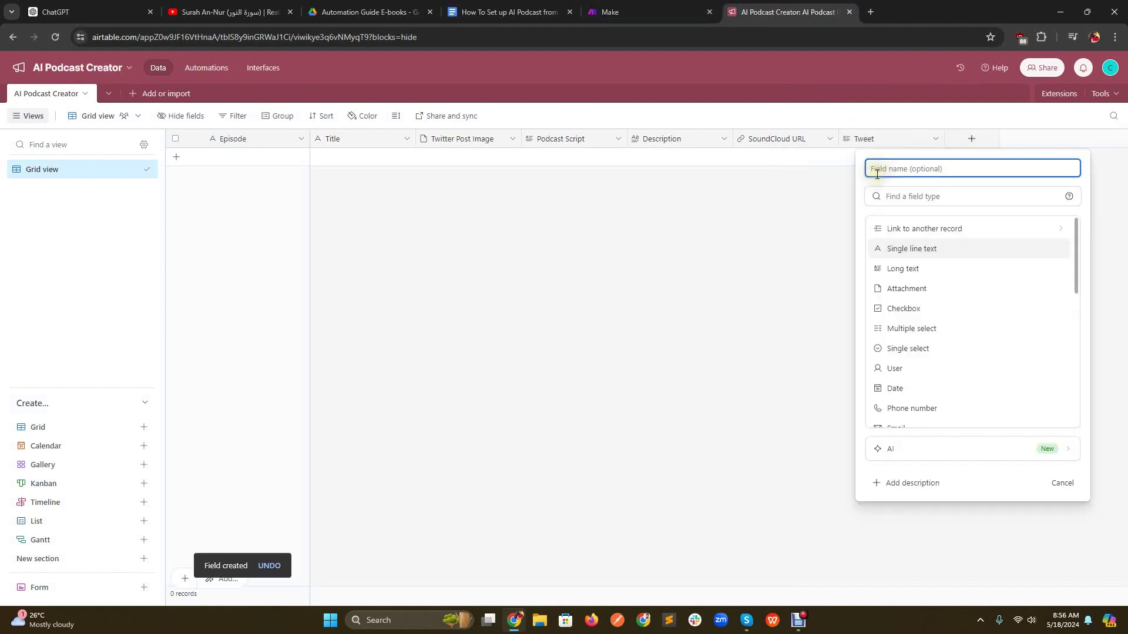
pyautogui.write('Link')
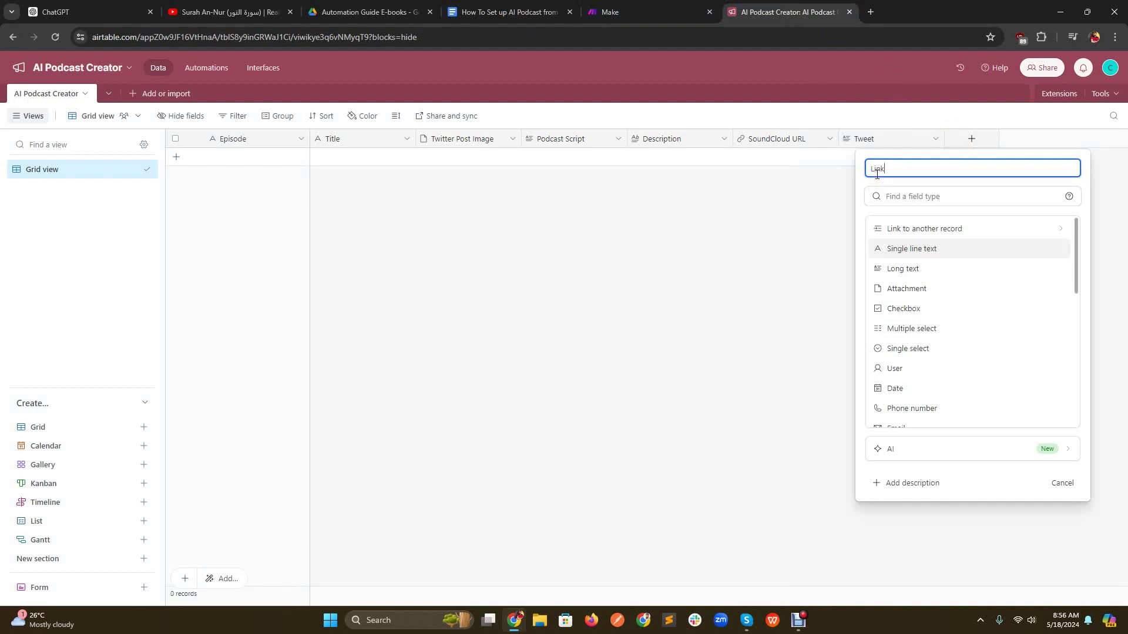
pyautogui.write('In P')
pyautogui.press('BackSpace')
pyautogui.press('BackSpace')
pyautogui.press('BackSpace')
pyautogui.press('BackSpace')
pyautogui.press('BackSpace')
pyautogui.press('BackSpace')
pyautogui.press('BackSpace')
pyautogui.click(763, 207)
# Step: Add an Attachment field named "LinkedIn Post Image" after the Tweet field
pyautogui.click(970, 138)
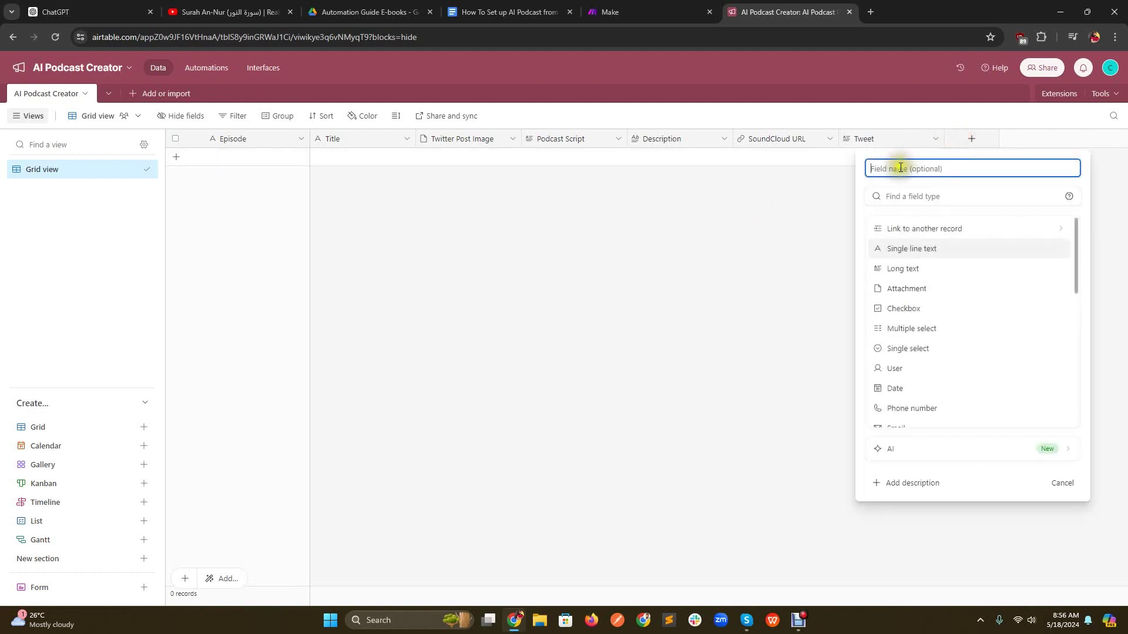
pyautogui.write('LinkedIn Post Image')
pyautogui.click(931, 288)
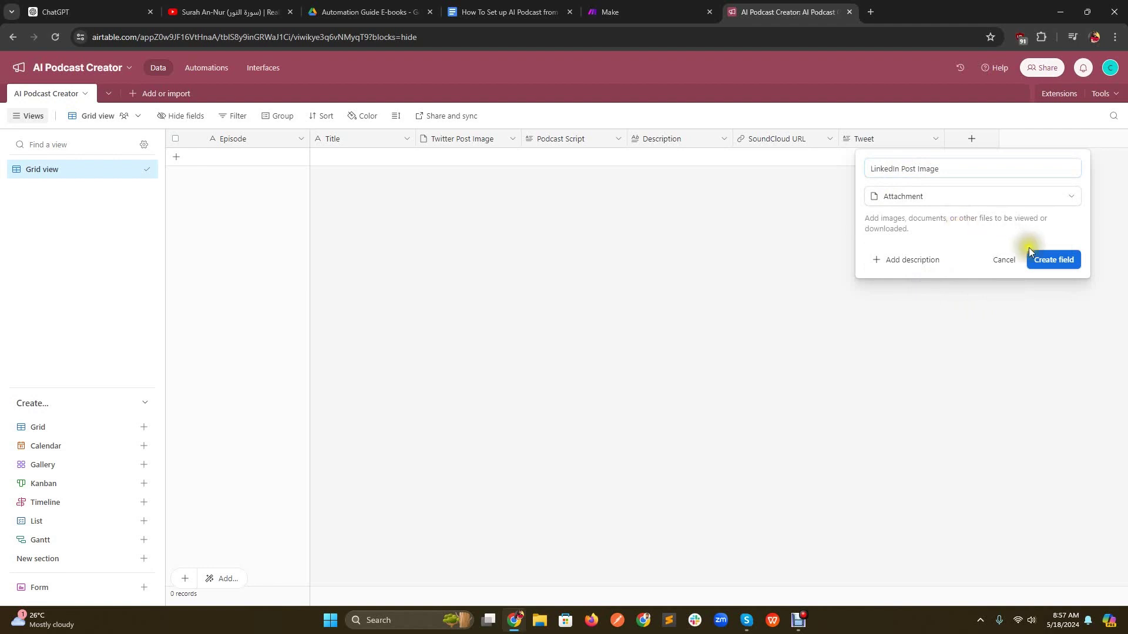
pyautogui.click(1038, 258)
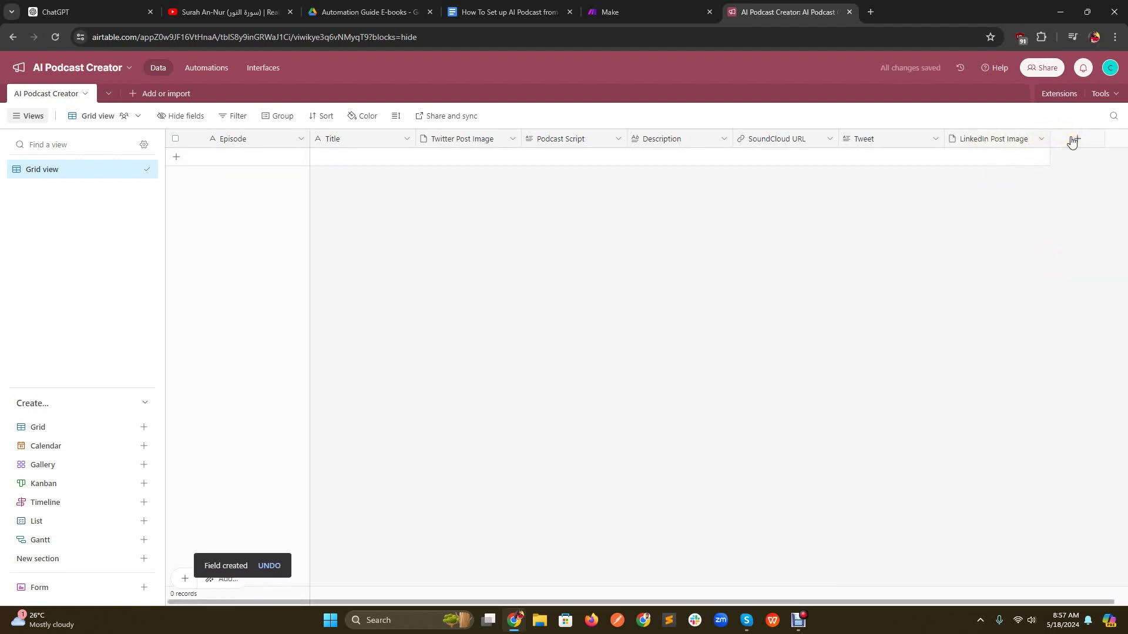
# Step: Add a Long text field named "LinkedIn Post" after the LinkedIn Post Image field
pyautogui.click(1073, 139)
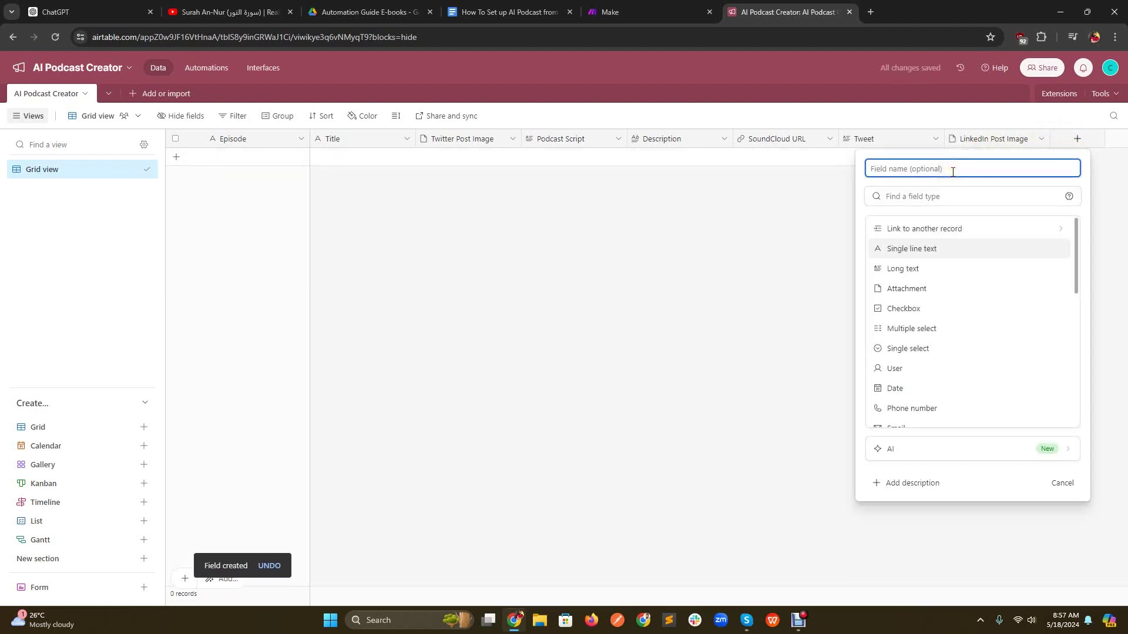
pyautogui.write('LinkedIn ')
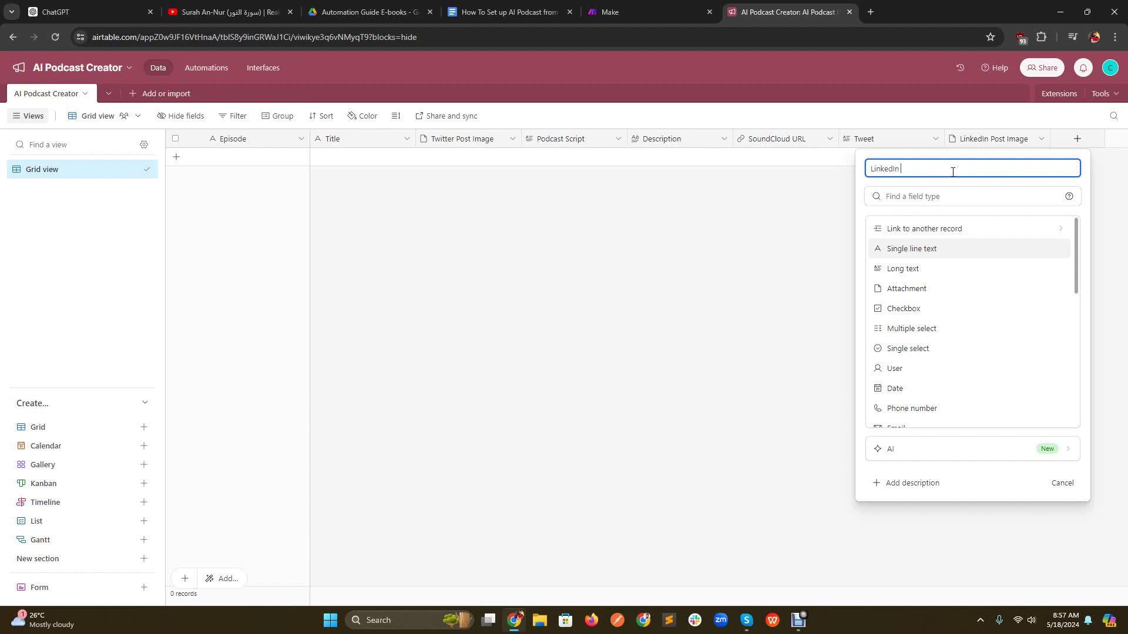
pyautogui.write('Post')
pyautogui.click(922, 270)
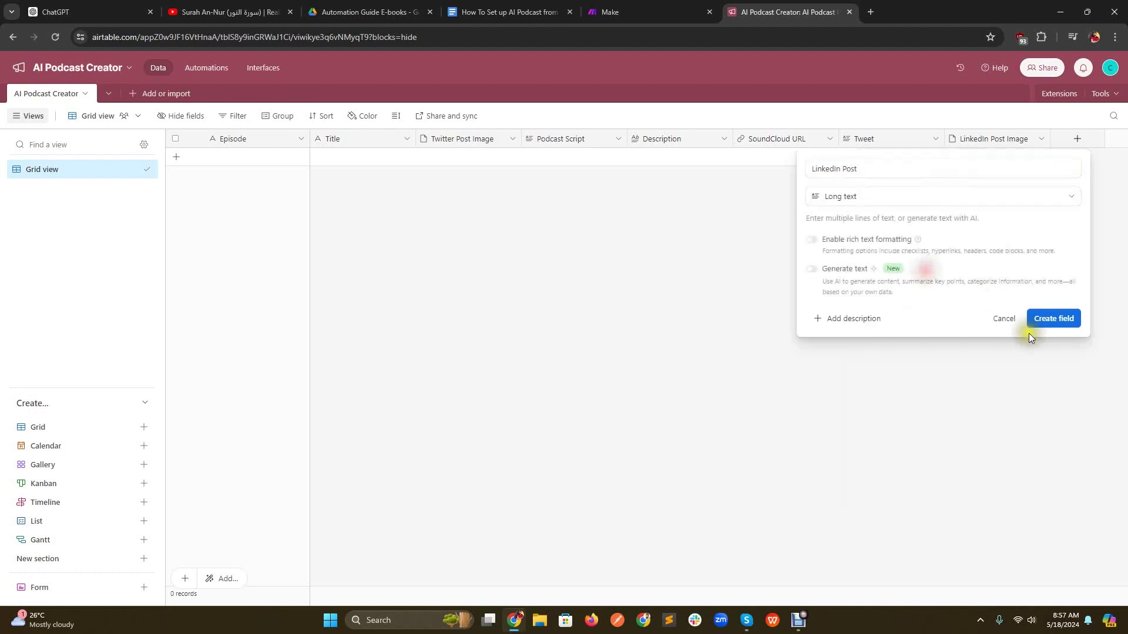
pyautogui.click(1055, 320)
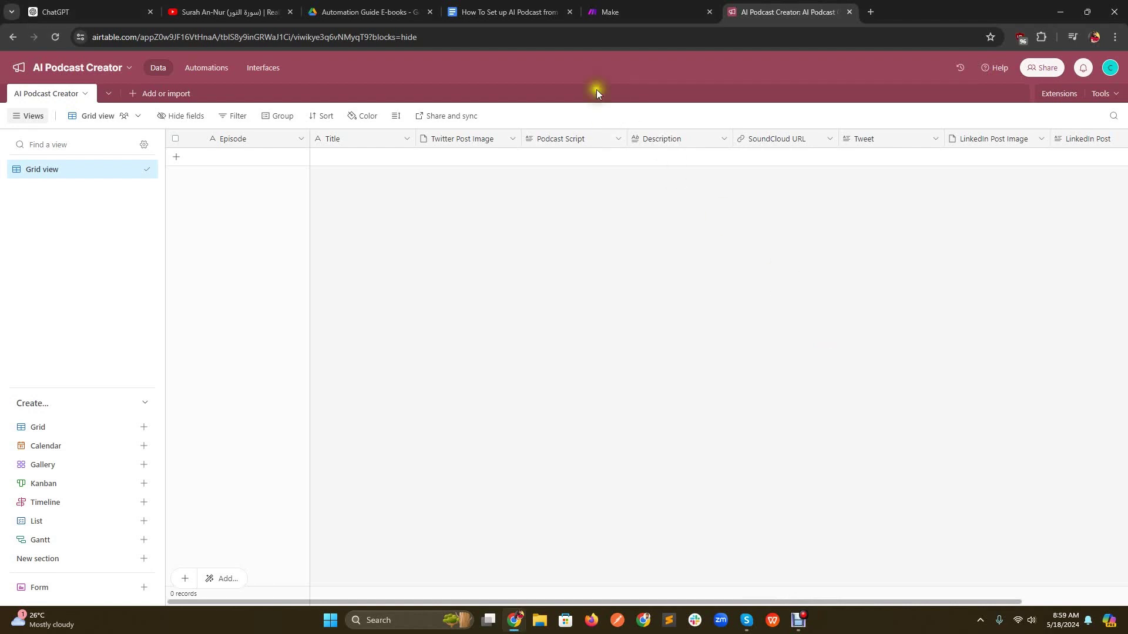
# Step: Check the "Create OpenAI API key" section of the Google Docs guide and open openai.com in a new browser tab
pyautogui.click(508, 12)
pyautogui.scroll(-5, 715, 301)
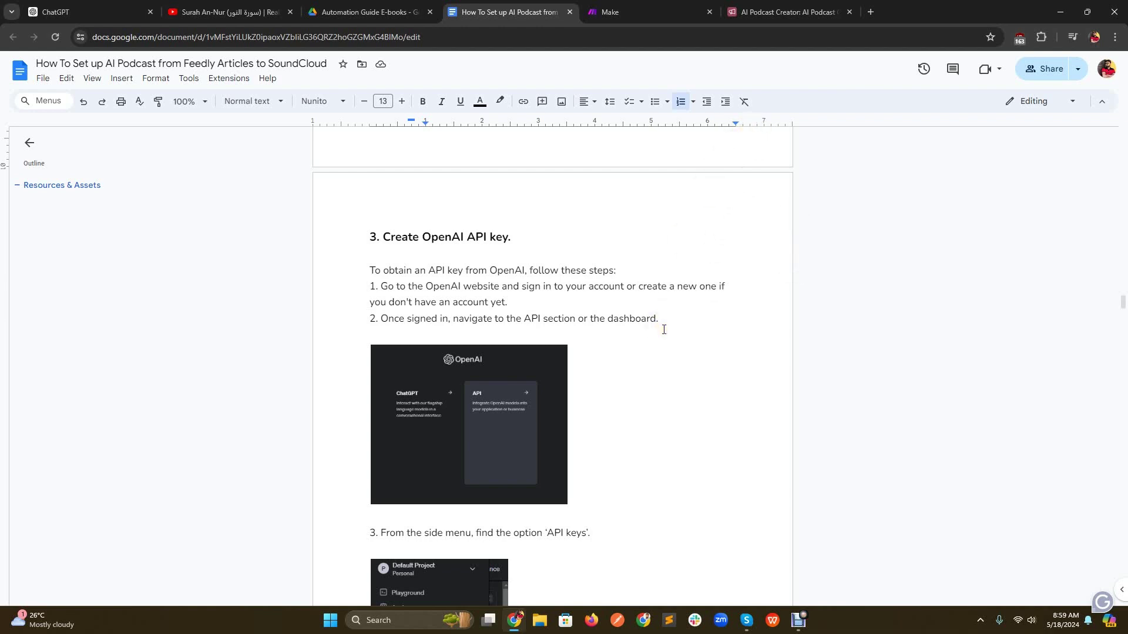
pyautogui.click(871, 12)
pyautogui.write('open')
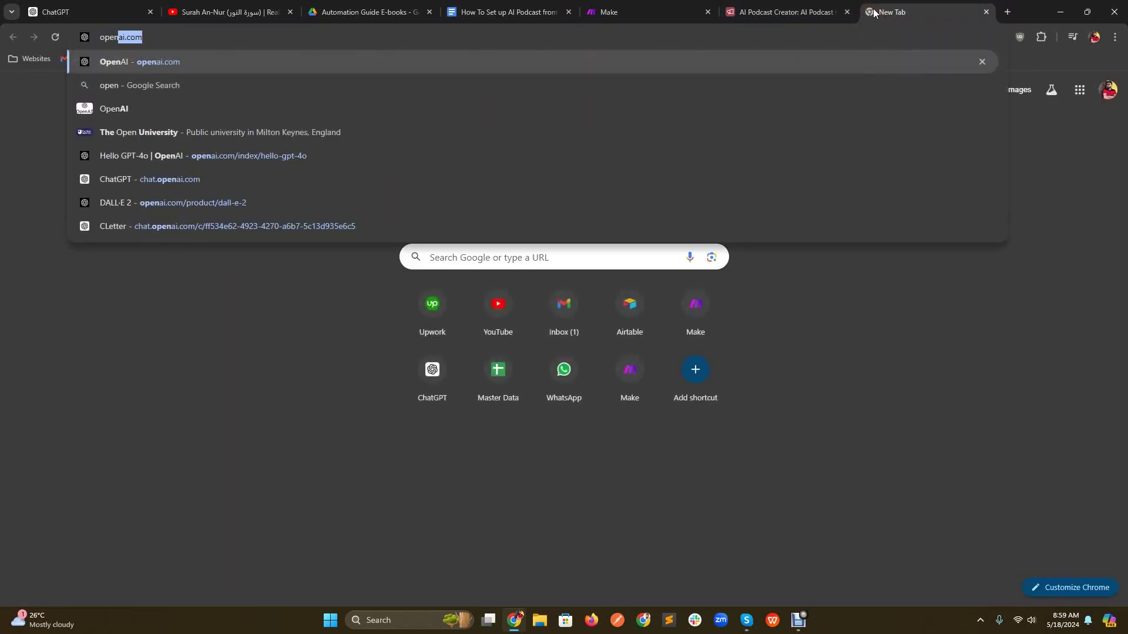
pyautogui.press('Return')
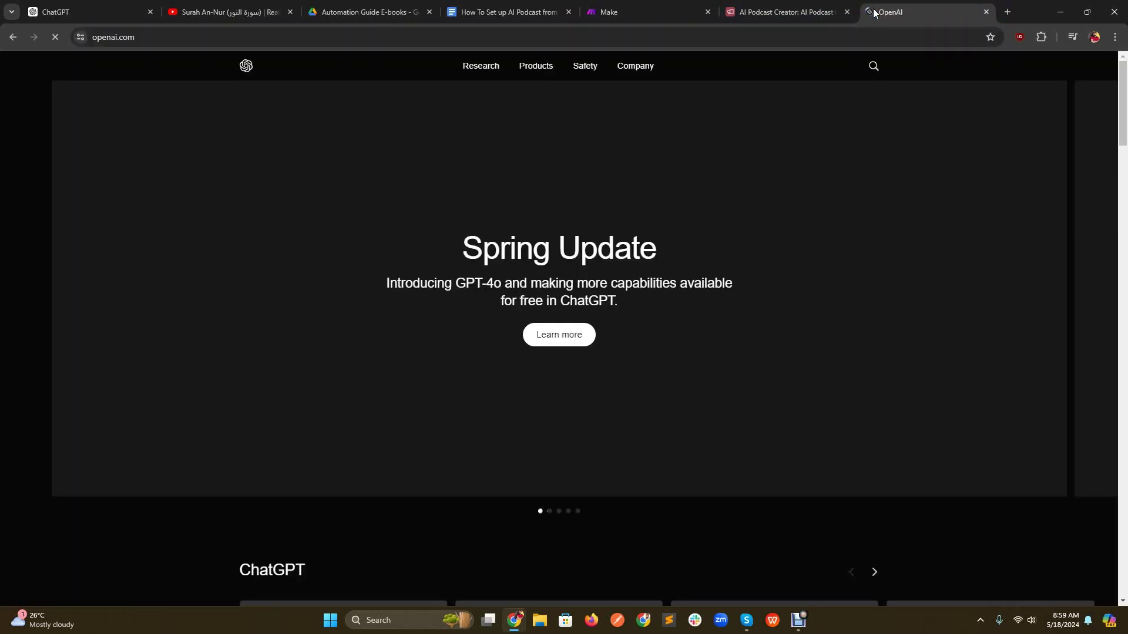
# Step: Go to the OpenAI API login, choose the API platform, and open the project's API keys page
pyautogui.click(548, 70)
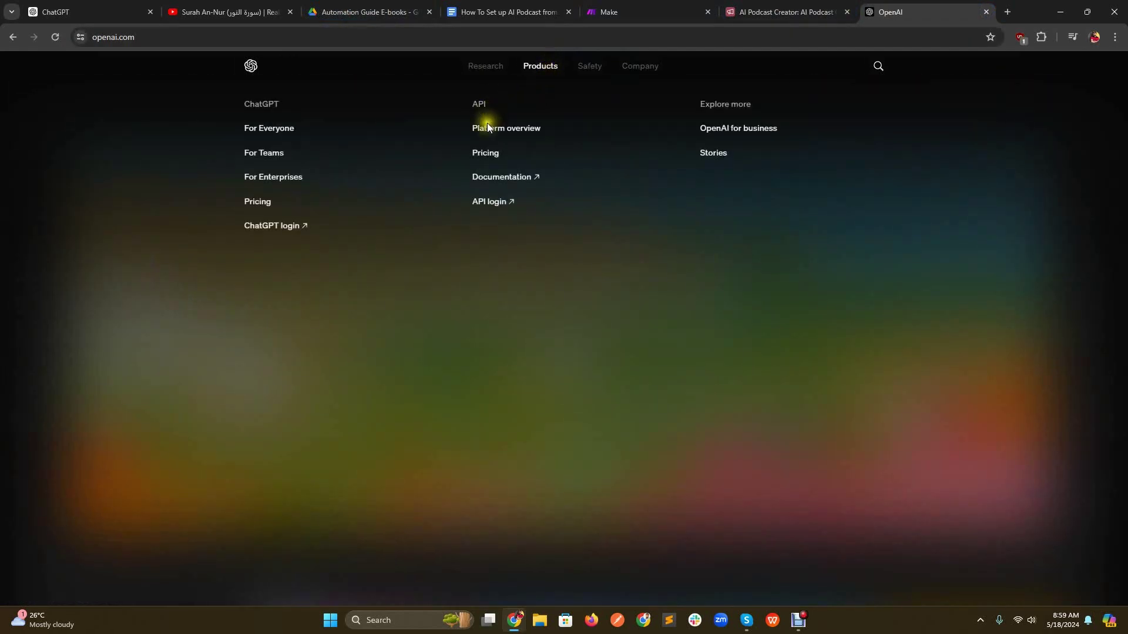
pyautogui.click(493, 205)
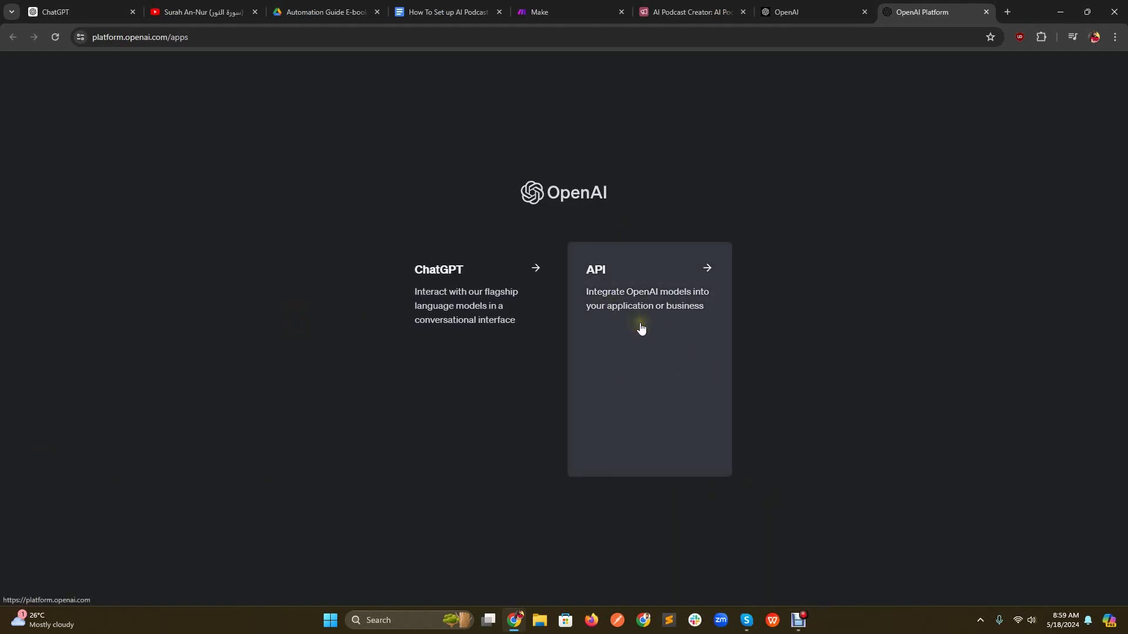
pyautogui.click(641, 328)
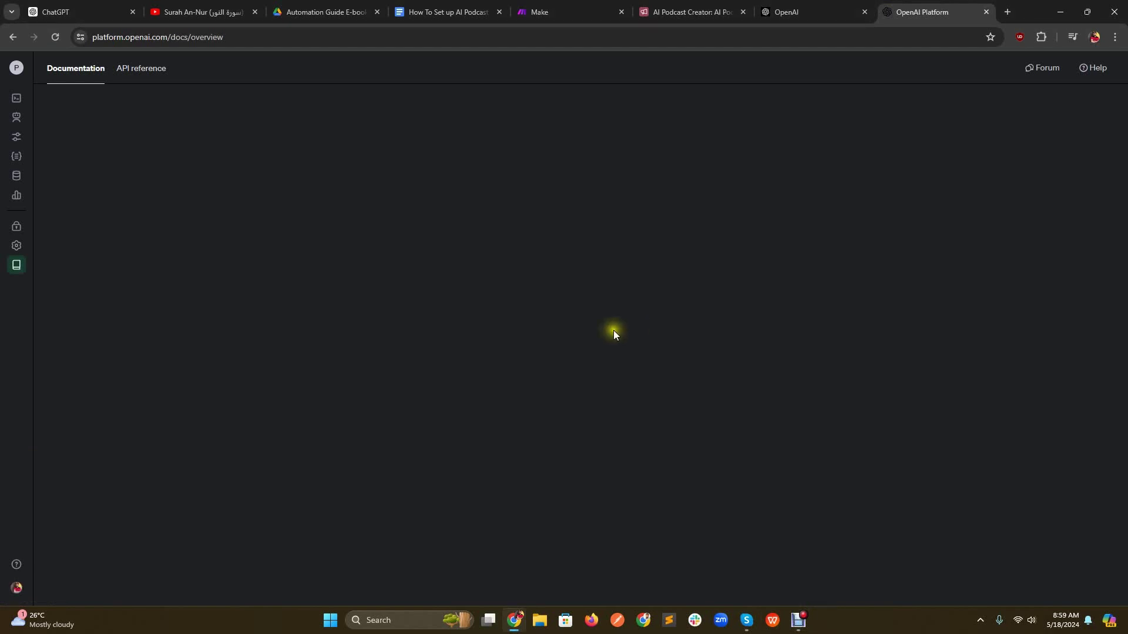
pyautogui.moveTo(26, 230)
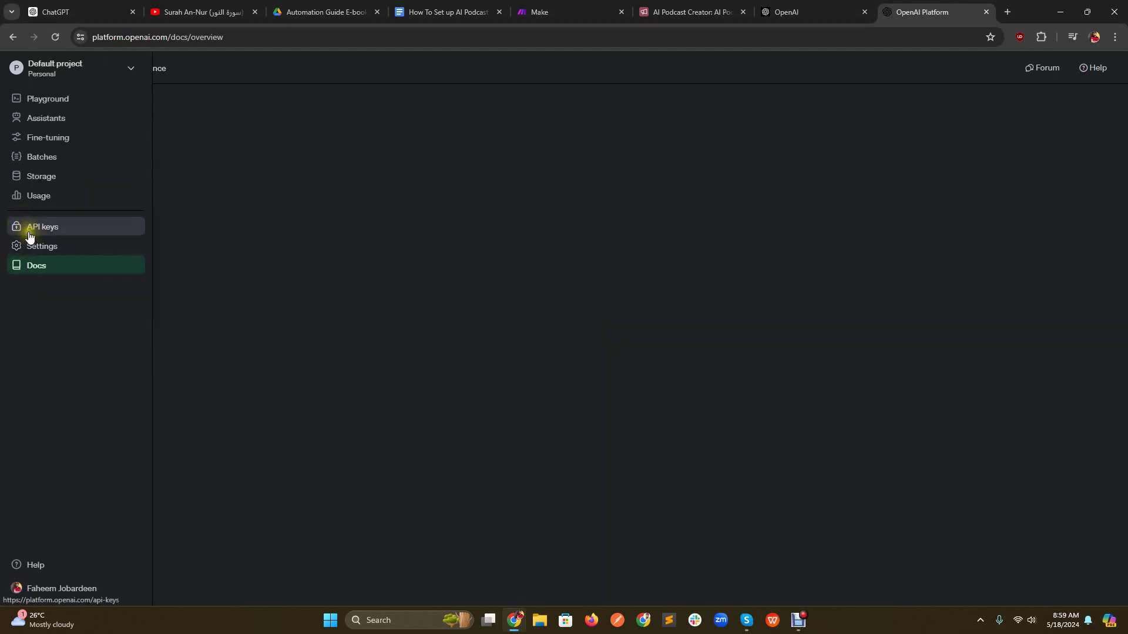
pyautogui.click(66, 232)
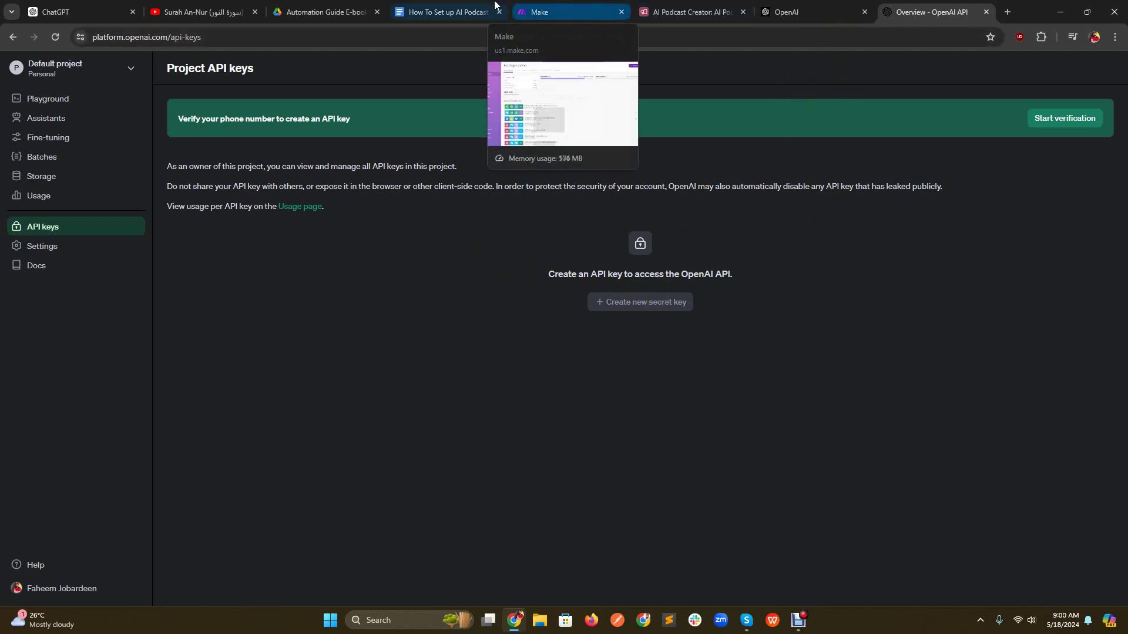
# Step: Return to the Google Docs guide and download the scenario blueprint from the link under "Setting up Make.com scenario"
pyautogui.click(447, 12)
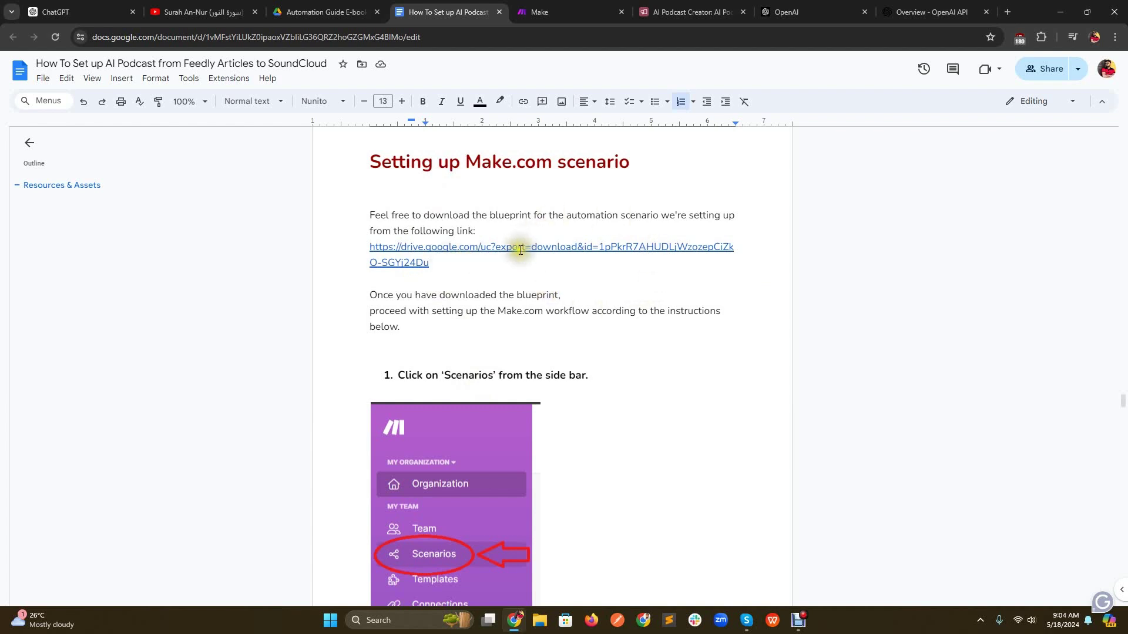
pyautogui.click(480, 284)
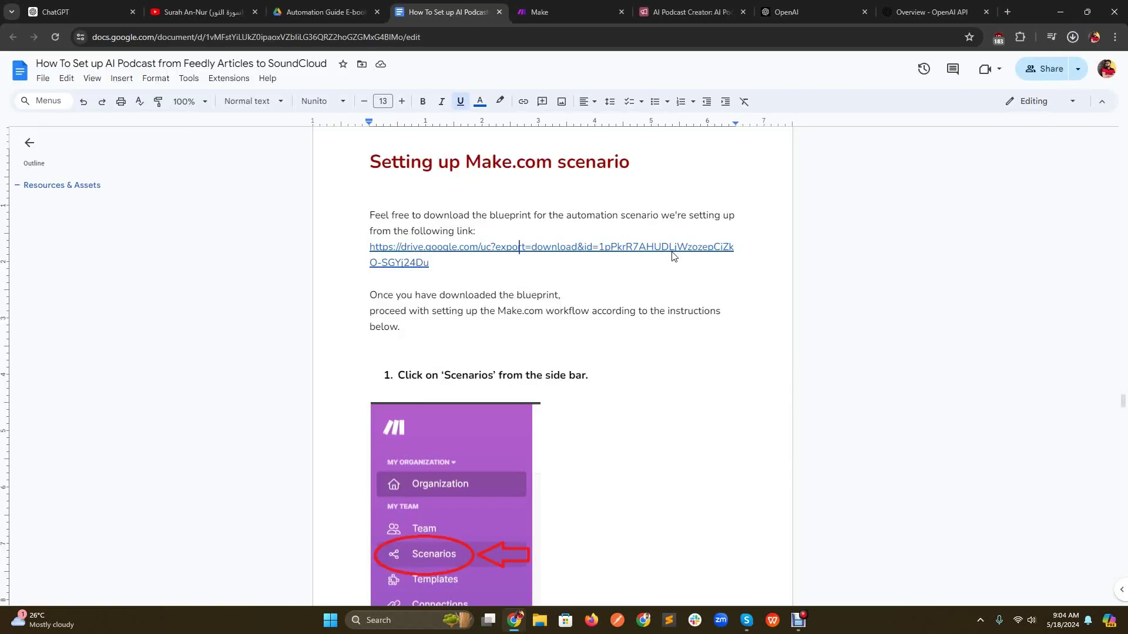
# Step: Switch to Make, create a new scenario, and import the downloaded blueprint "AI Podcast - Write Script & Publish Episode (3)"
pyautogui.click(579, 8)
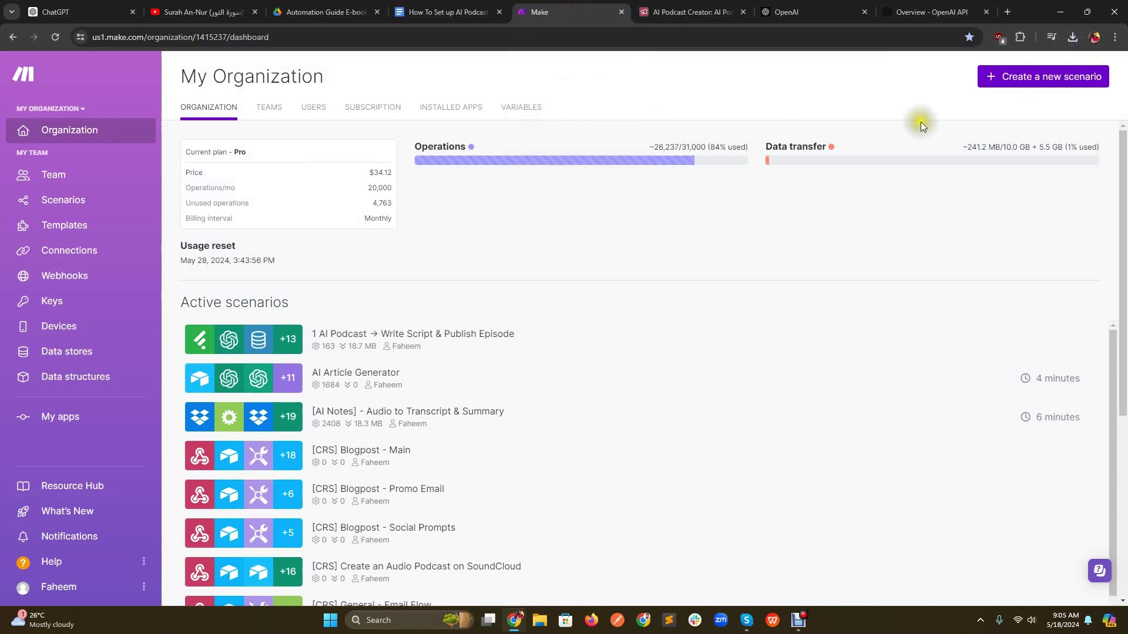
pyautogui.click(1005, 86)
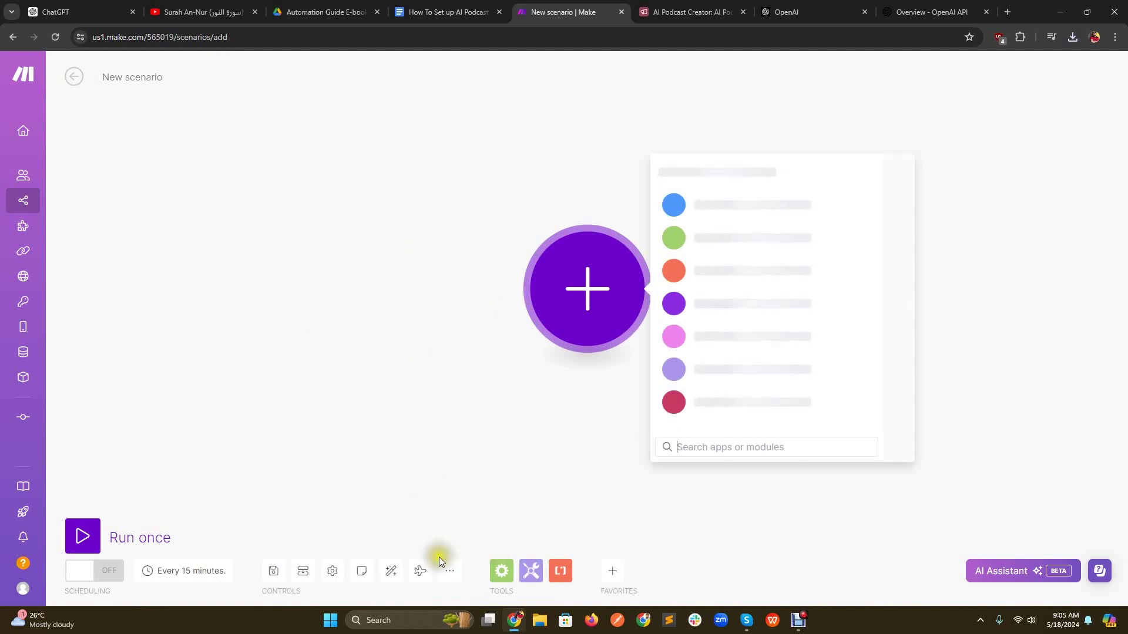
pyautogui.click(449, 571)
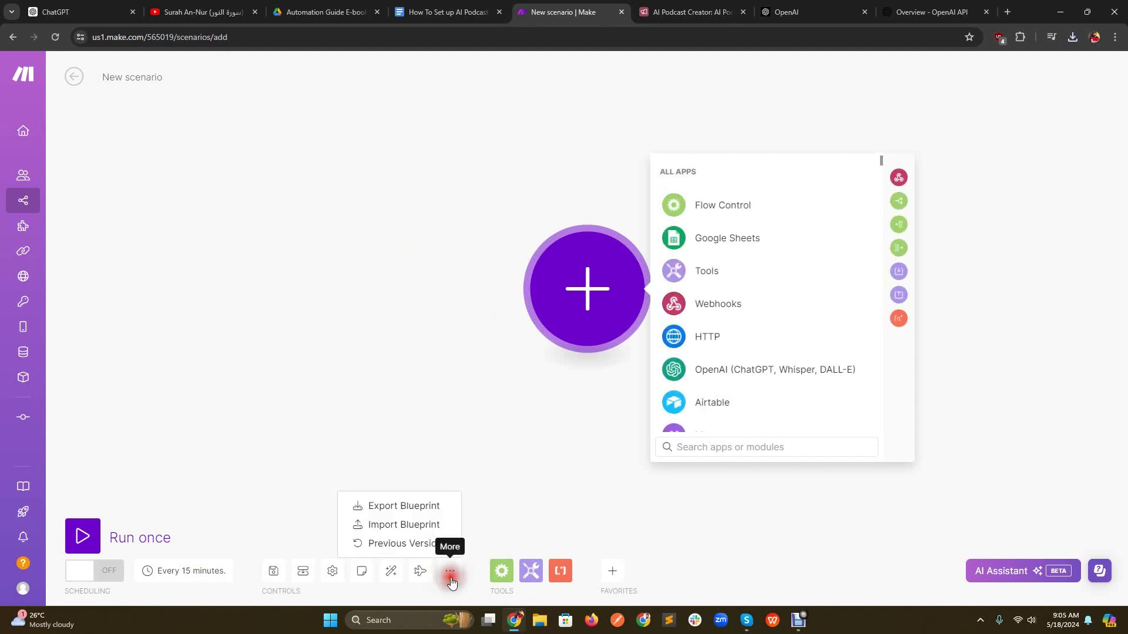
pyautogui.click(409, 525)
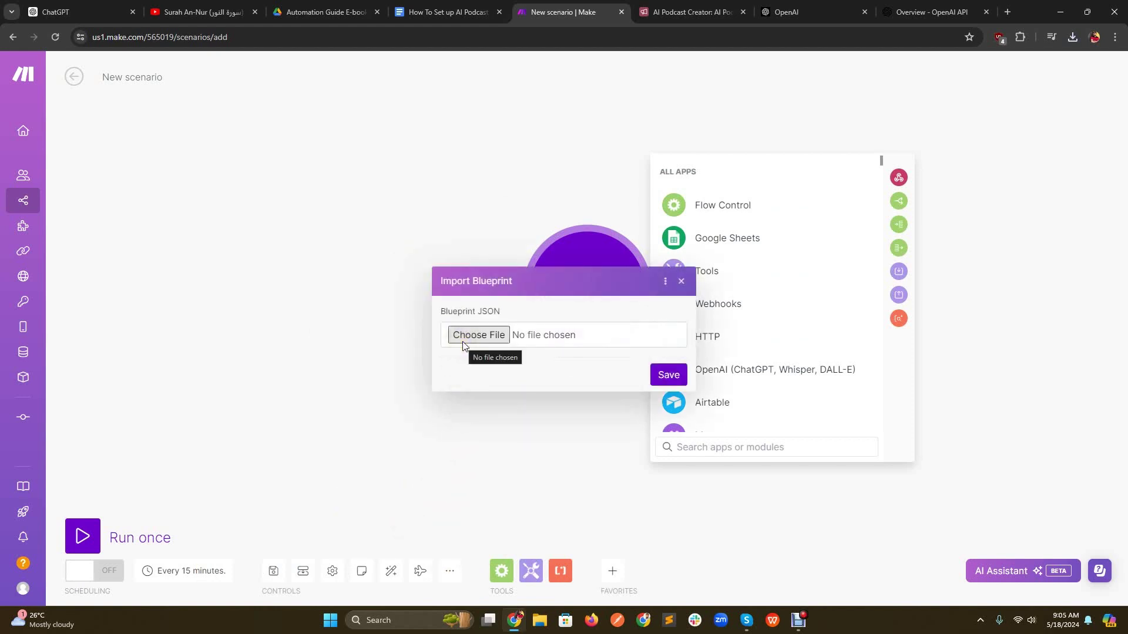
pyautogui.click(463, 338)
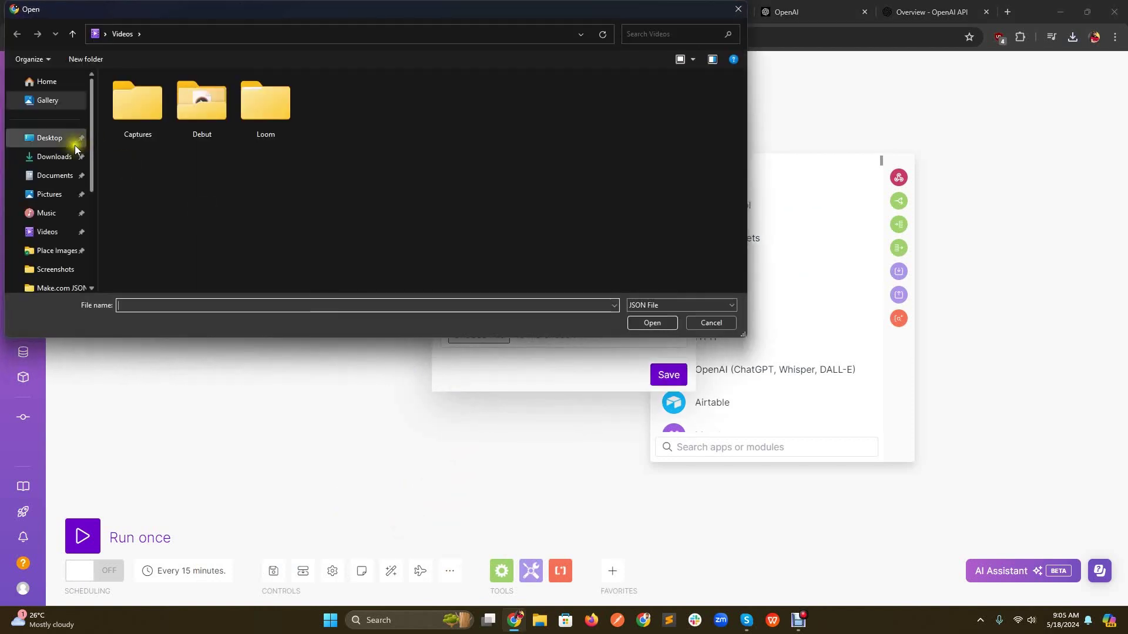
pyautogui.click(68, 155)
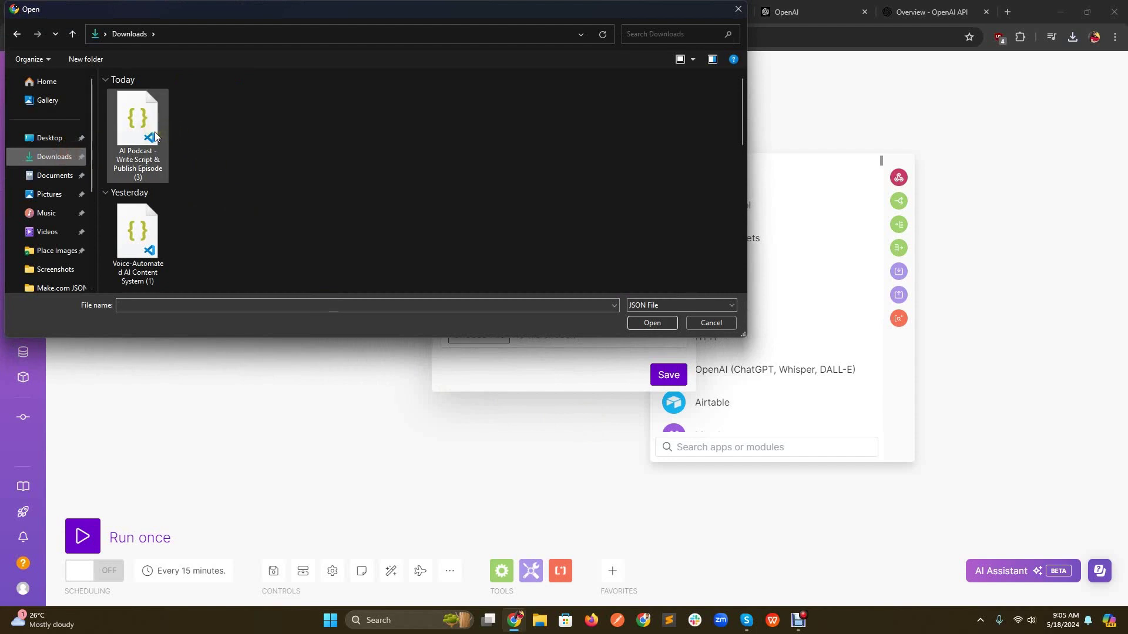
pyautogui.doubleClick(155, 136)
pyautogui.click(676, 377)
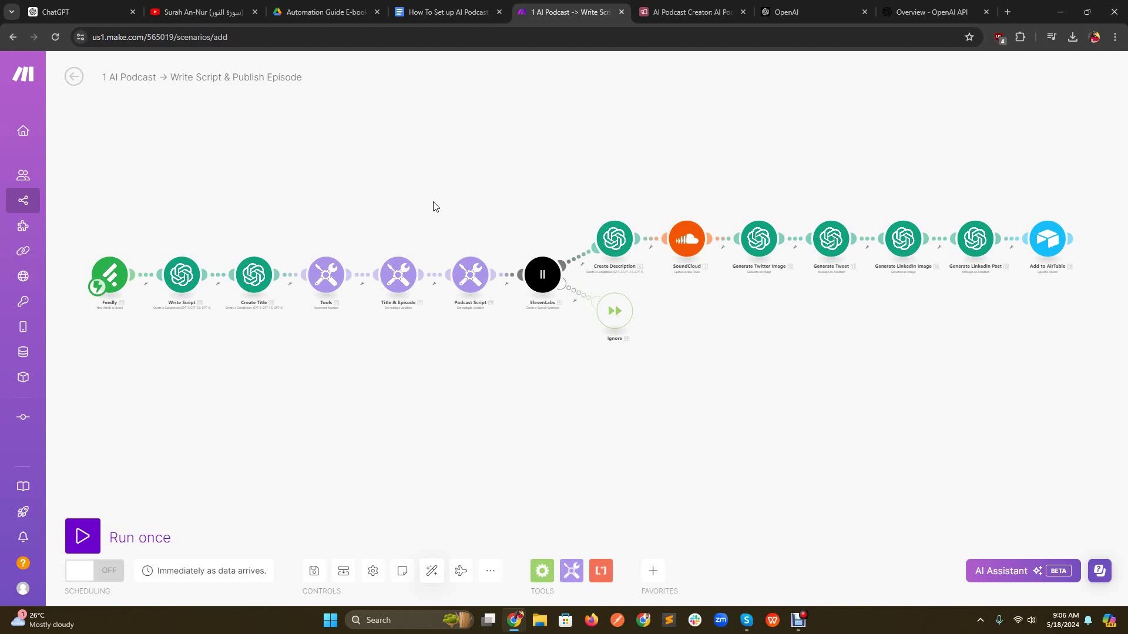
# Step: Start creating a webhook in the Feedly module and look at its form for adding a Feedly connection
pyautogui.click(299, 241)
pyautogui.click(115, 273)
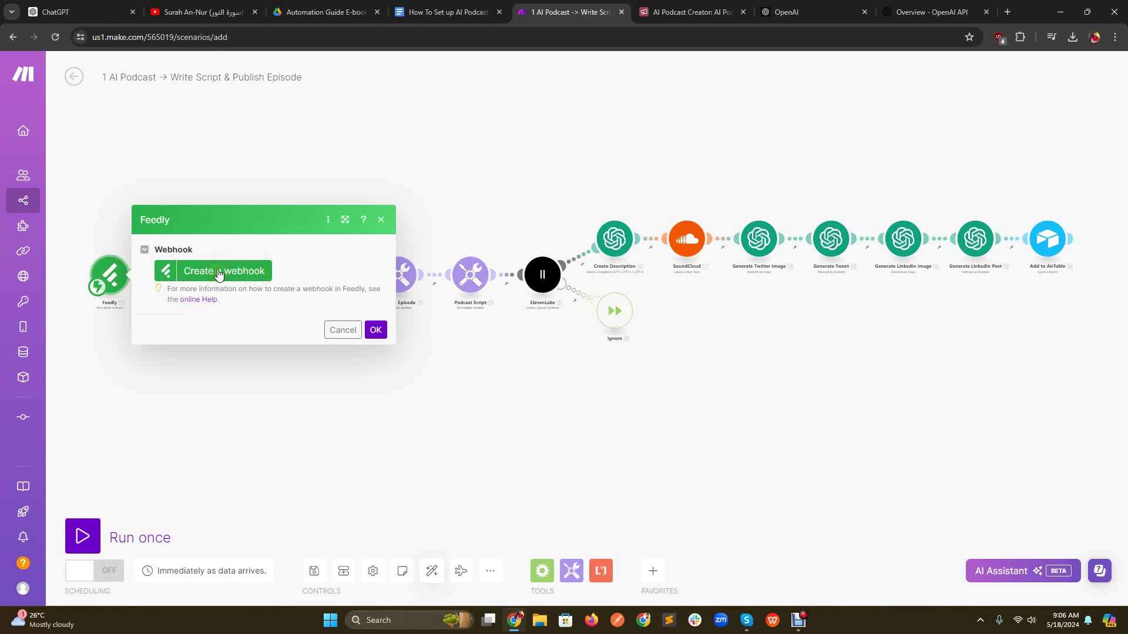
pyautogui.click(219, 275)
pyautogui.click(521, 266)
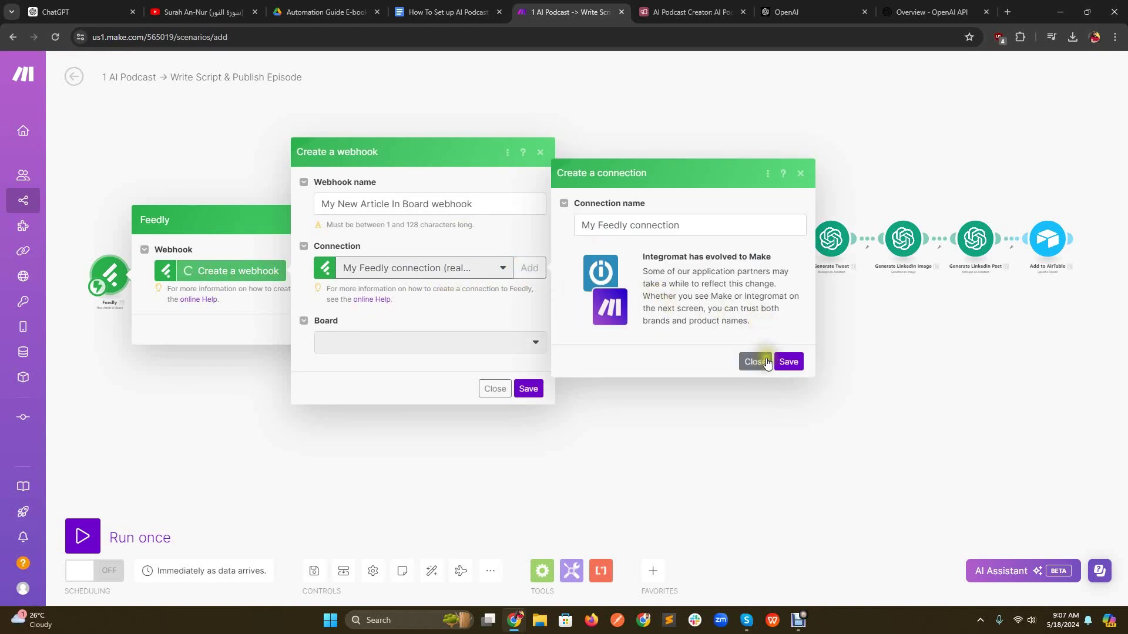
pyautogui.click(779, 363)
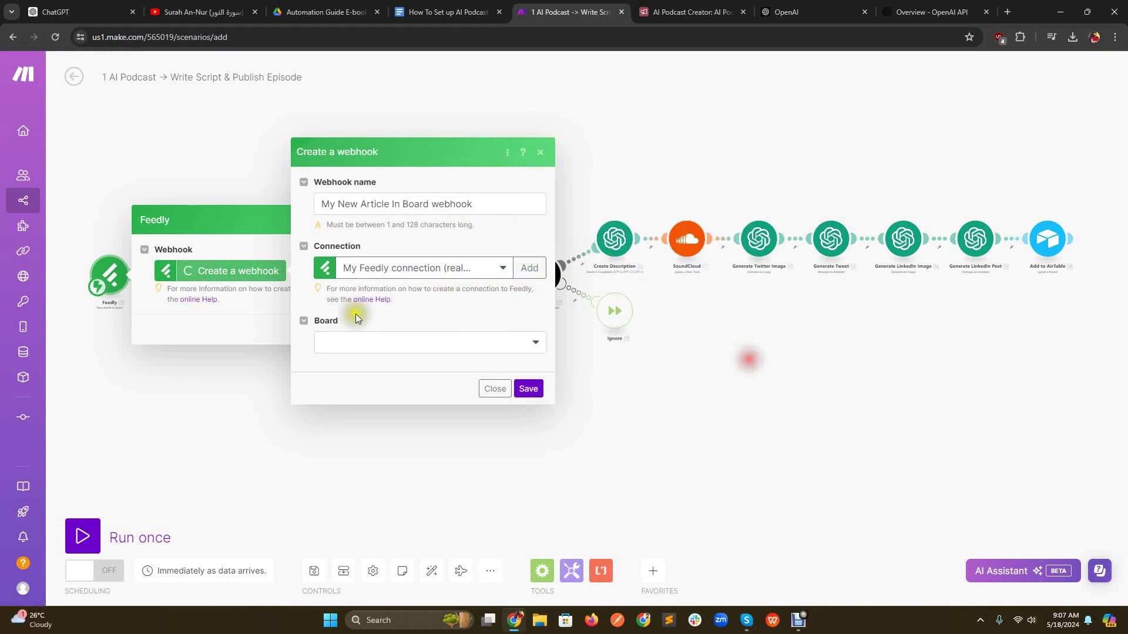
# Step: Check which Feedly boards the webhook can use, and leave the webhook and Feedly settings without saving
pyautogui.click(415, 349)
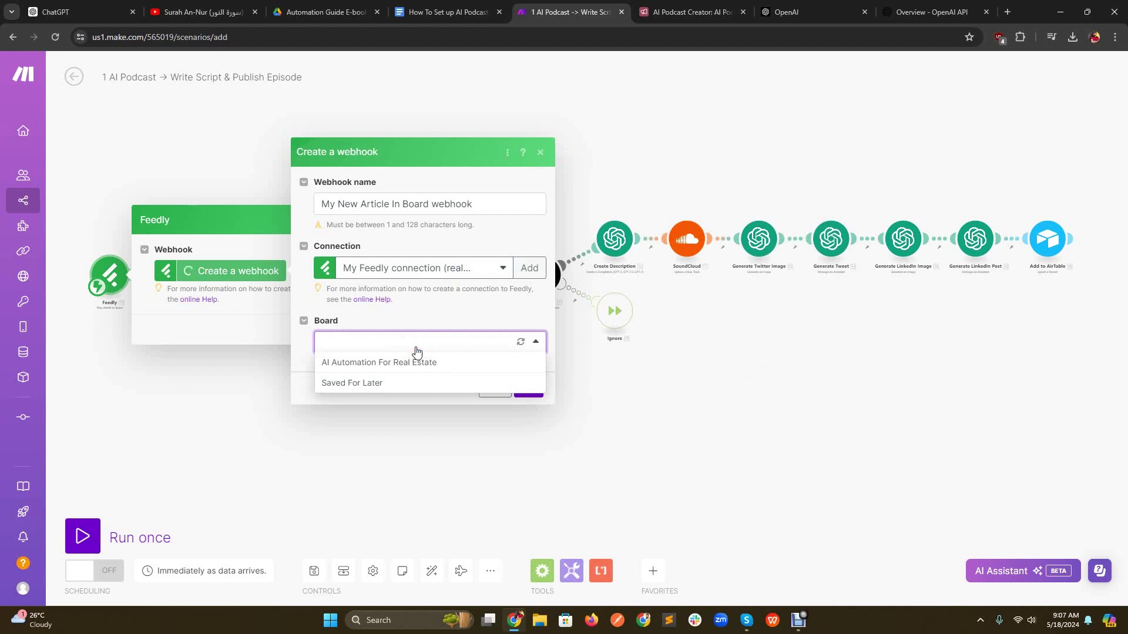
pyautogui.click(463, 309)
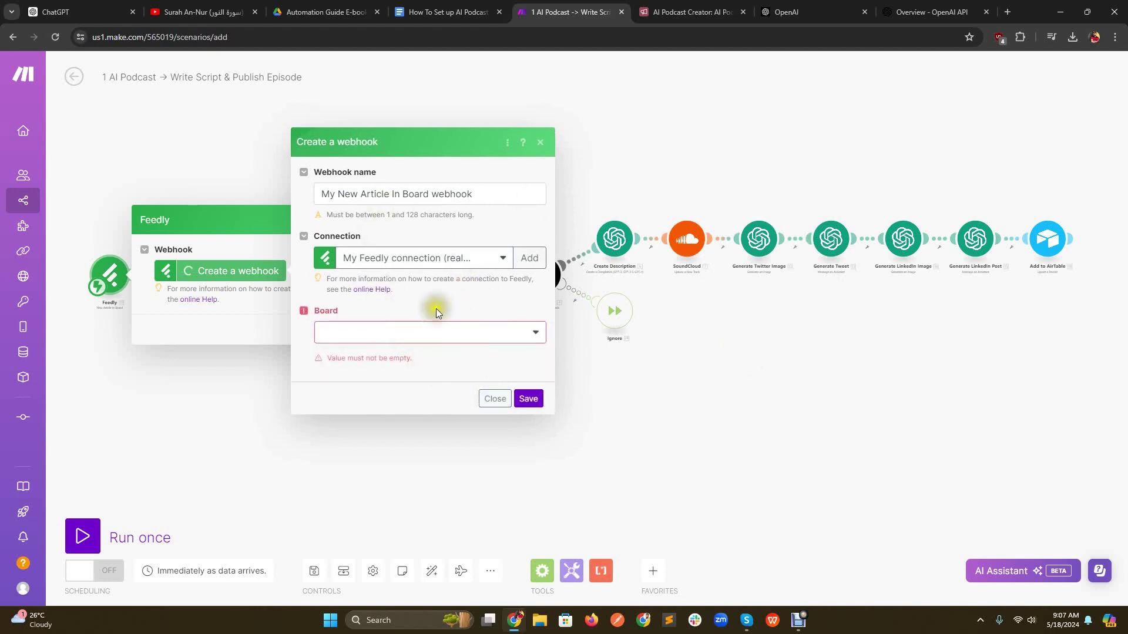
pyautogui.click(446, 332)
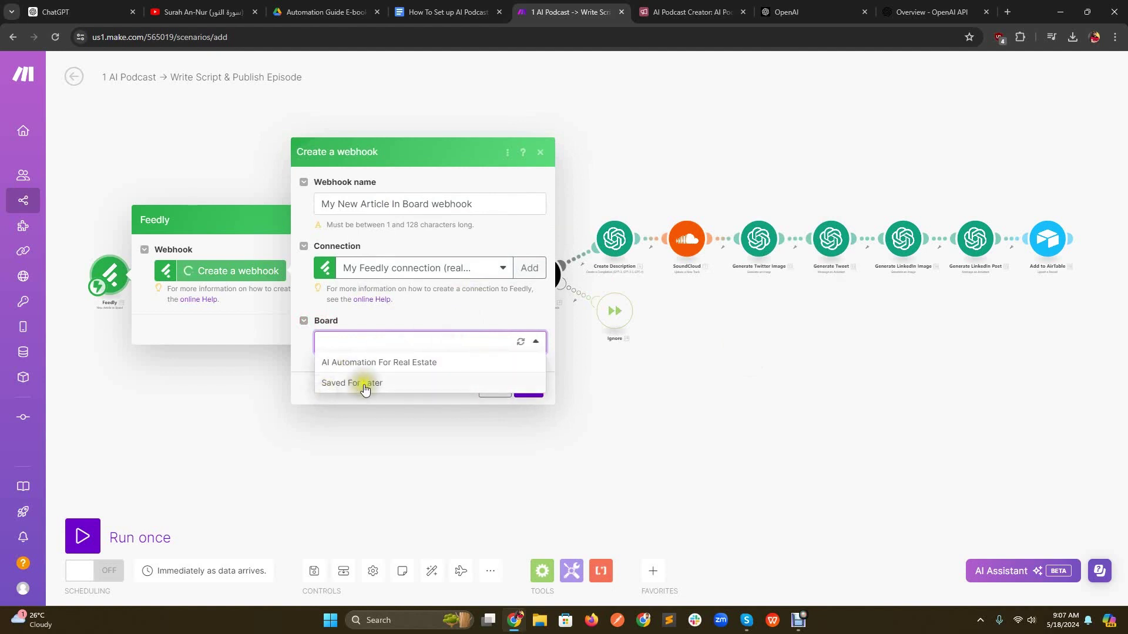
pyautogui.click(422, 317)
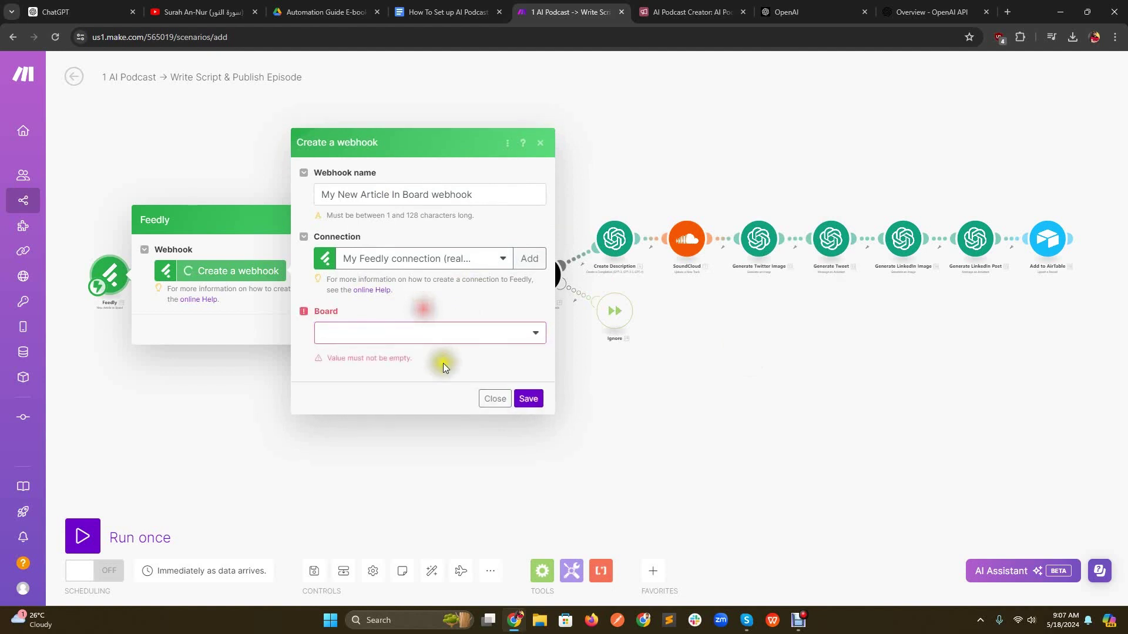
pyautogui.click(492, 403)
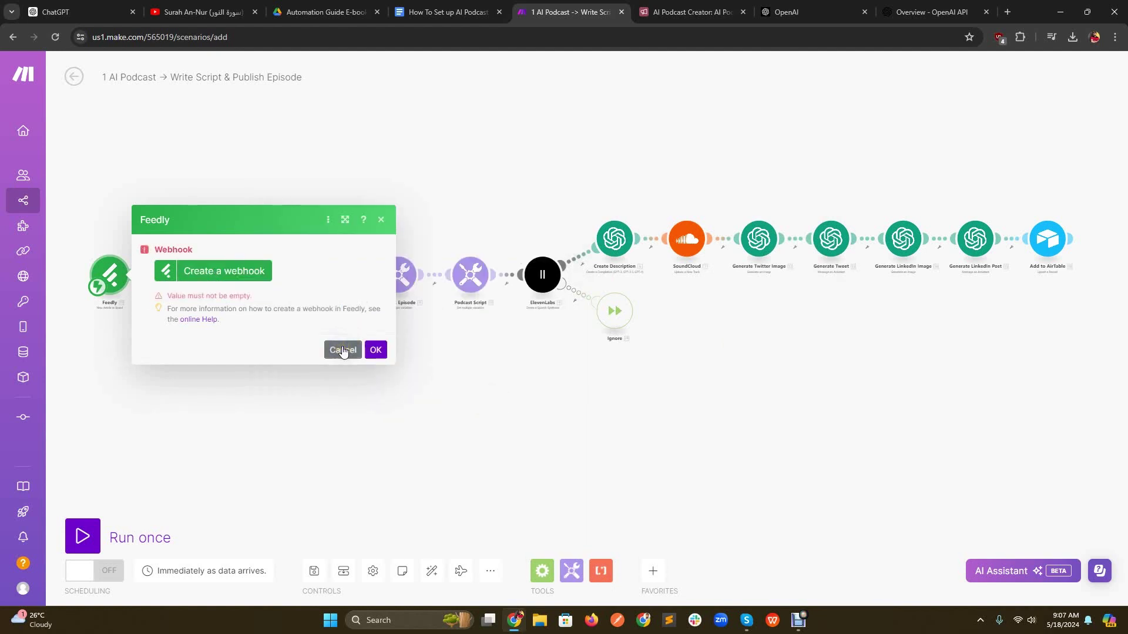
pyautogui.click(343, 351)
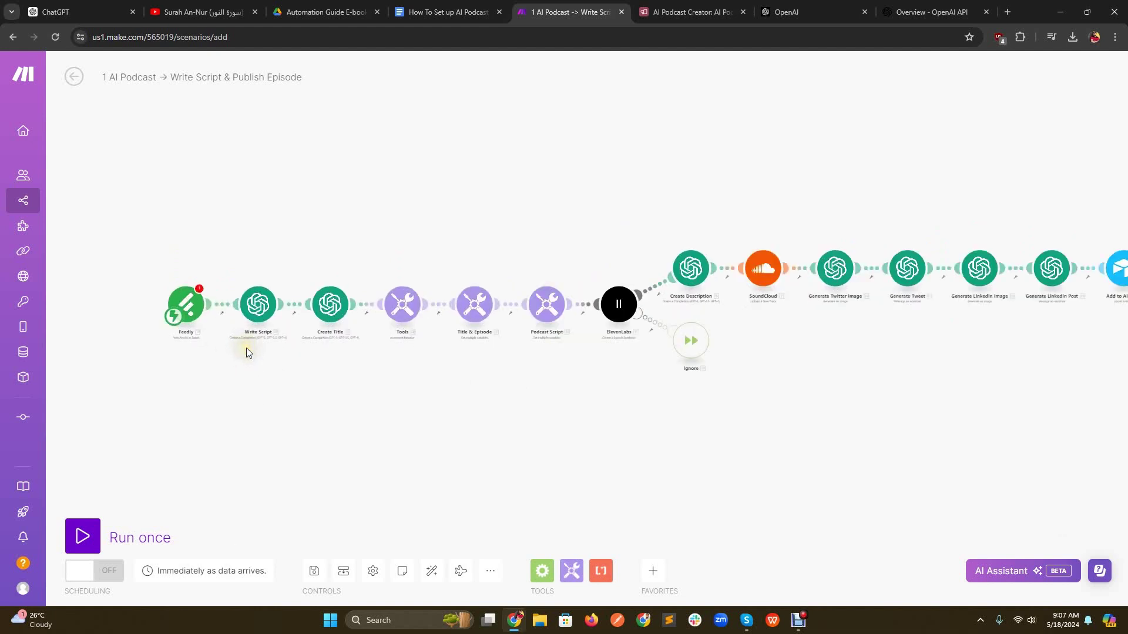
# Step: Open the Write Script module, look at the API Key field for a new OpenAI connection, and close the connection form
pyautogui.scroll(3, 250, 336)
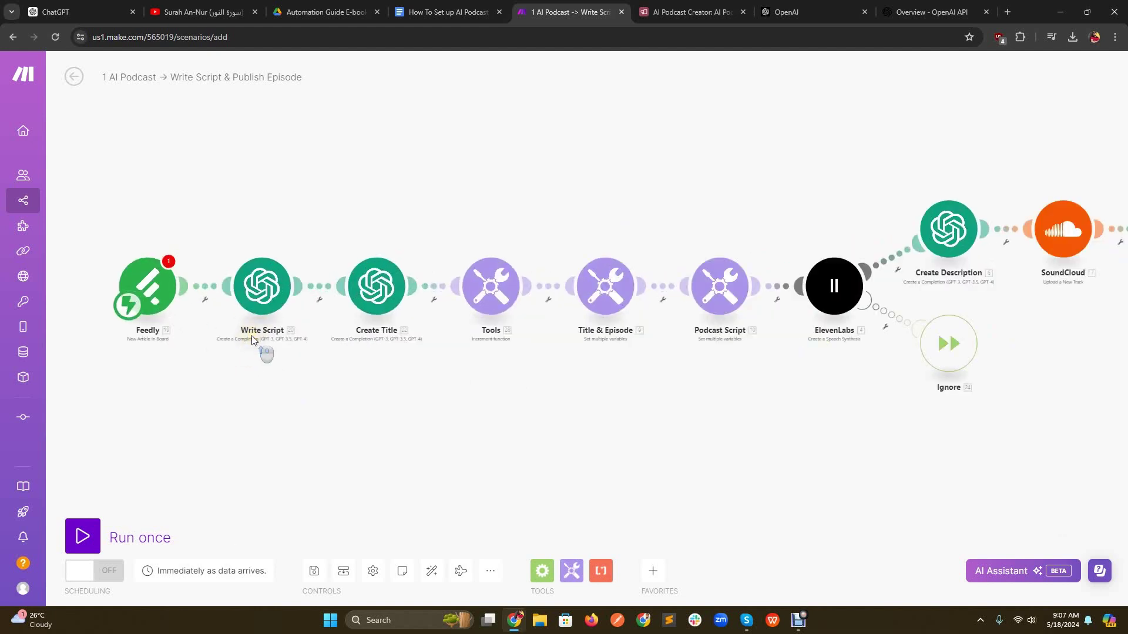
pyautogui.click(272, 281)
pyautogui.moveTo(270, 294); pyautogui.dragTo(266, 287)
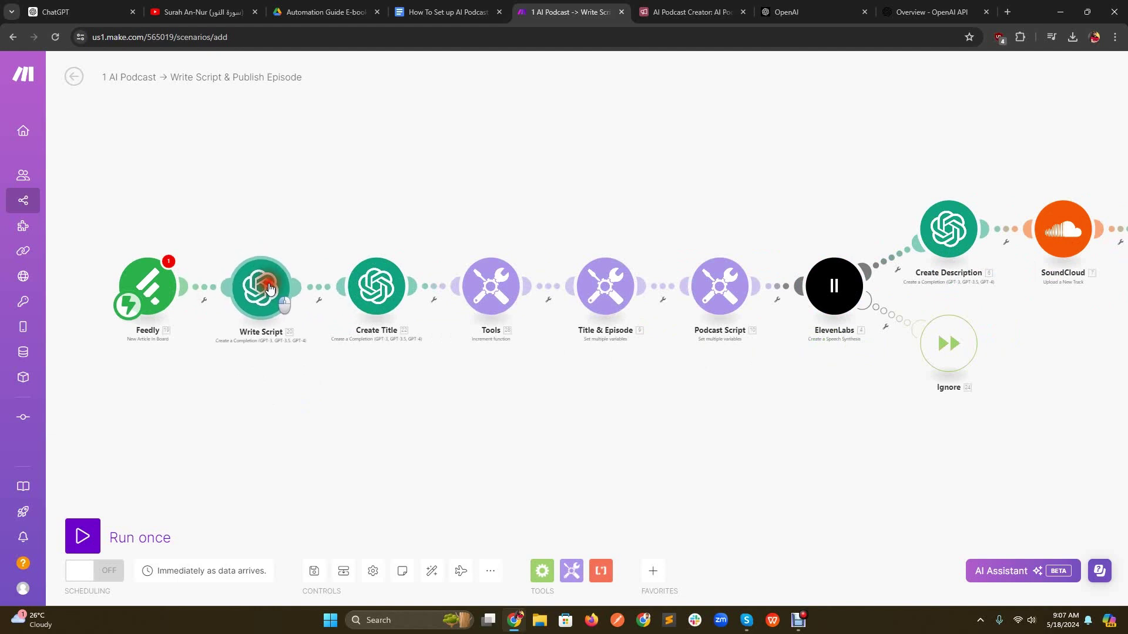
pyautogui.click(259, 284)
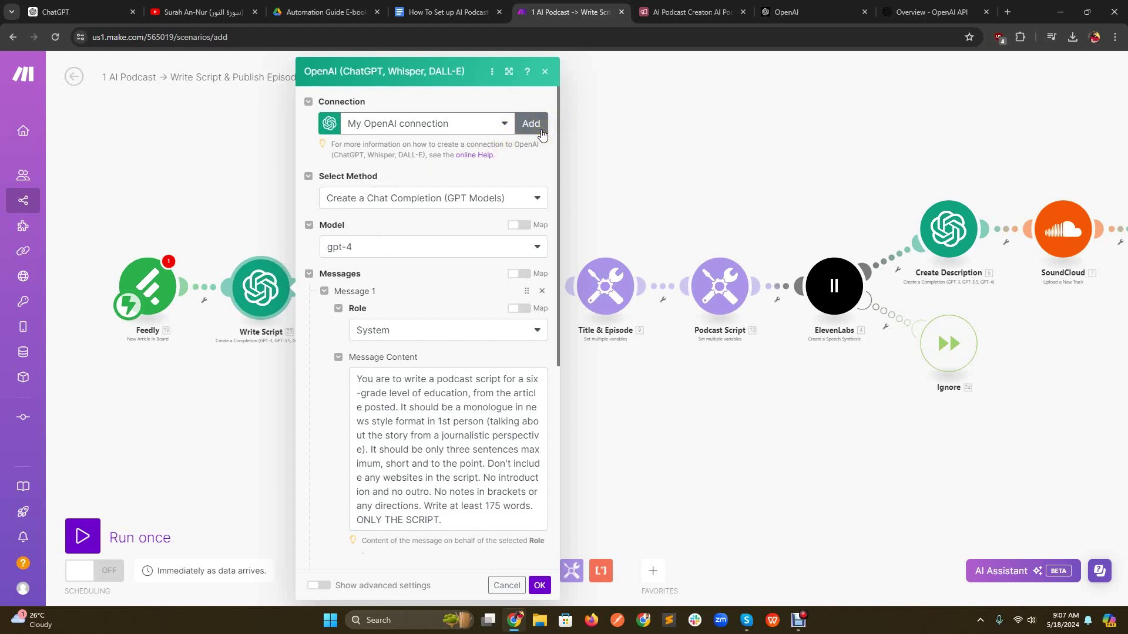
pyautogui.click(533, 128)
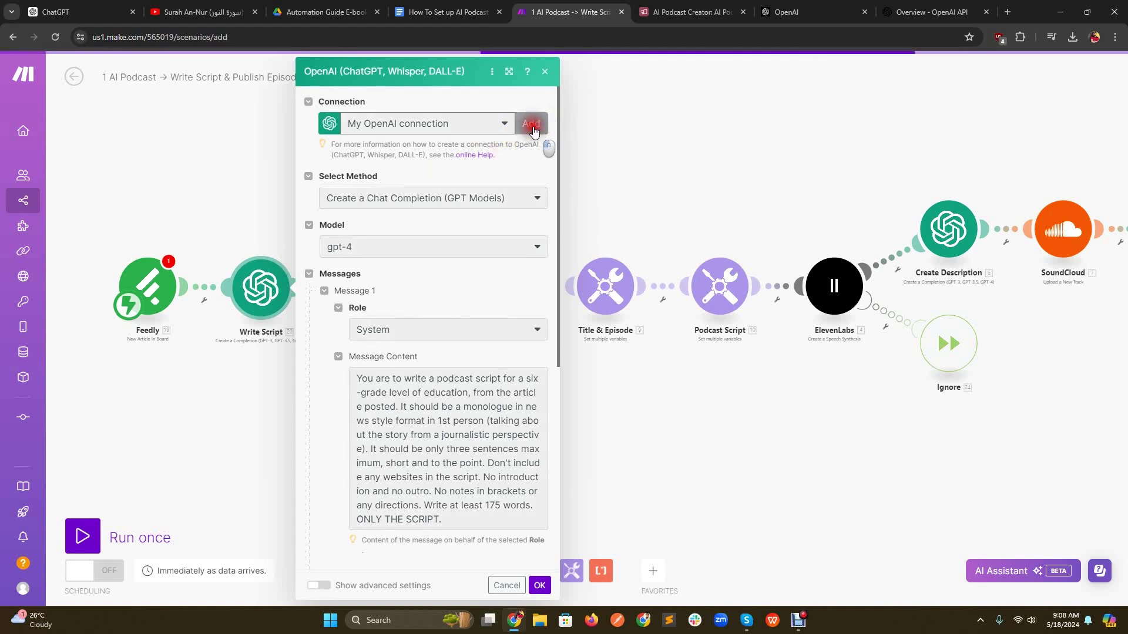
pyautogui.click(588, 172)
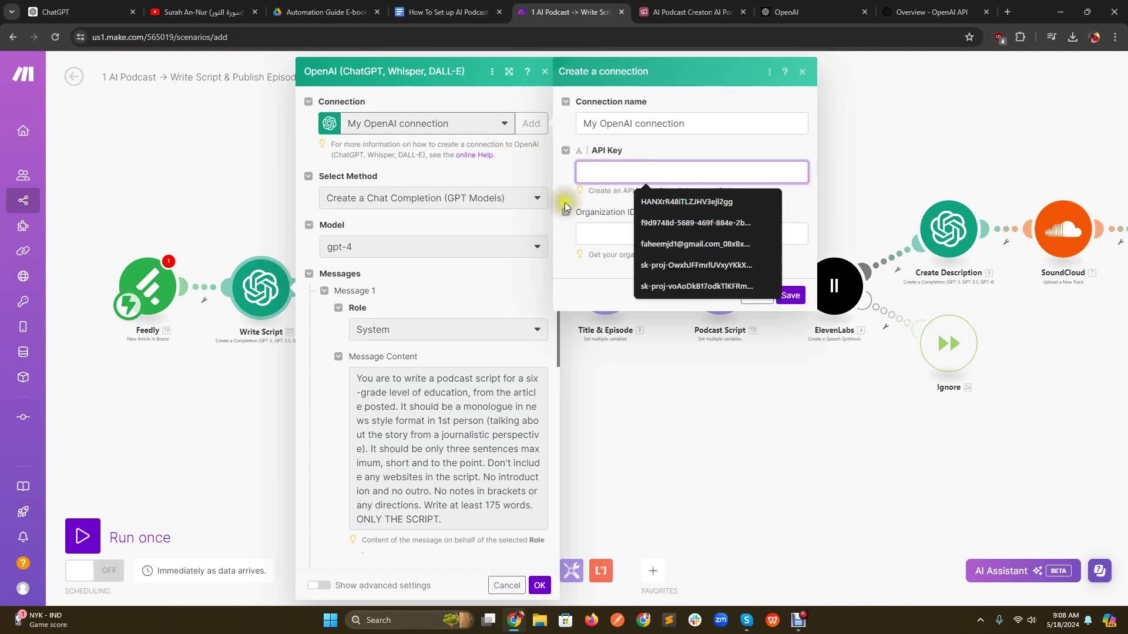
pyautogui.click(587, 171)
pyautogui.click(588, 171)
pyautogui.click(642, 147)
pyautogui.click(614, 203)
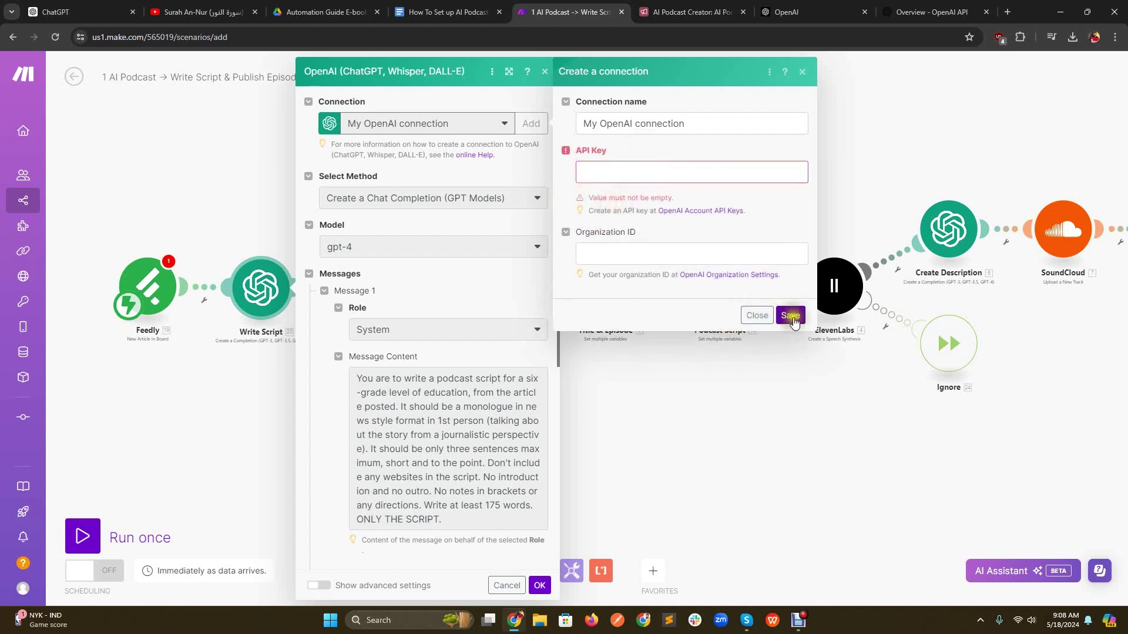
pyautogui.click(788, 318)
pyautogui.click(757, 316)
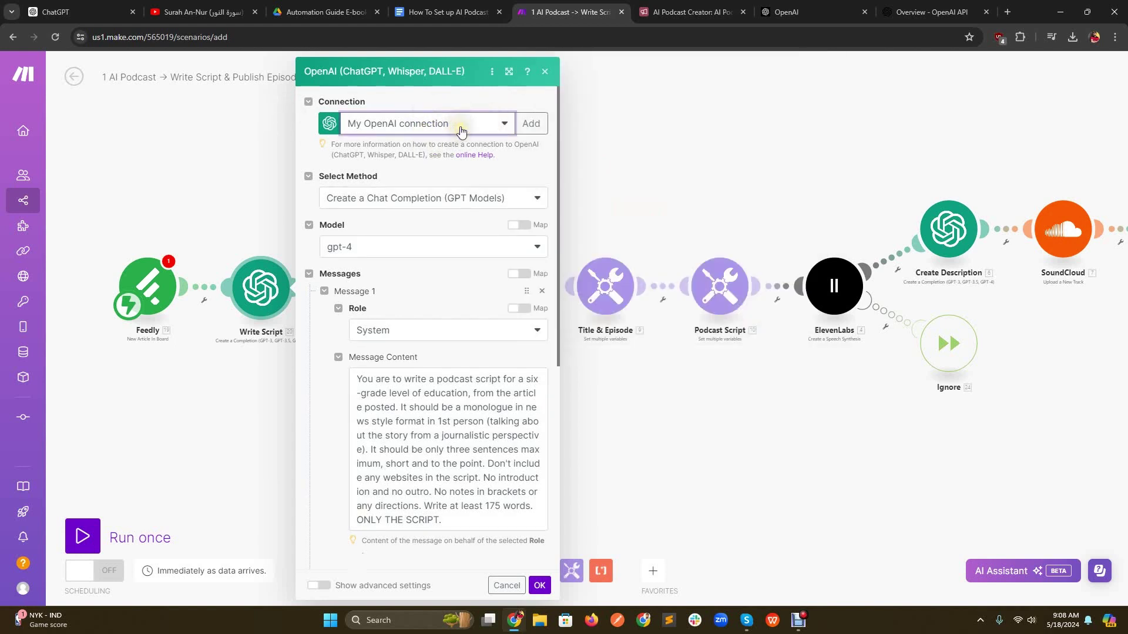
# Step: Review the Write Script module's system prompt, user message mapping and Max Tokens, and close it without changes
pyautogui.scroll(-3, 460, 133)
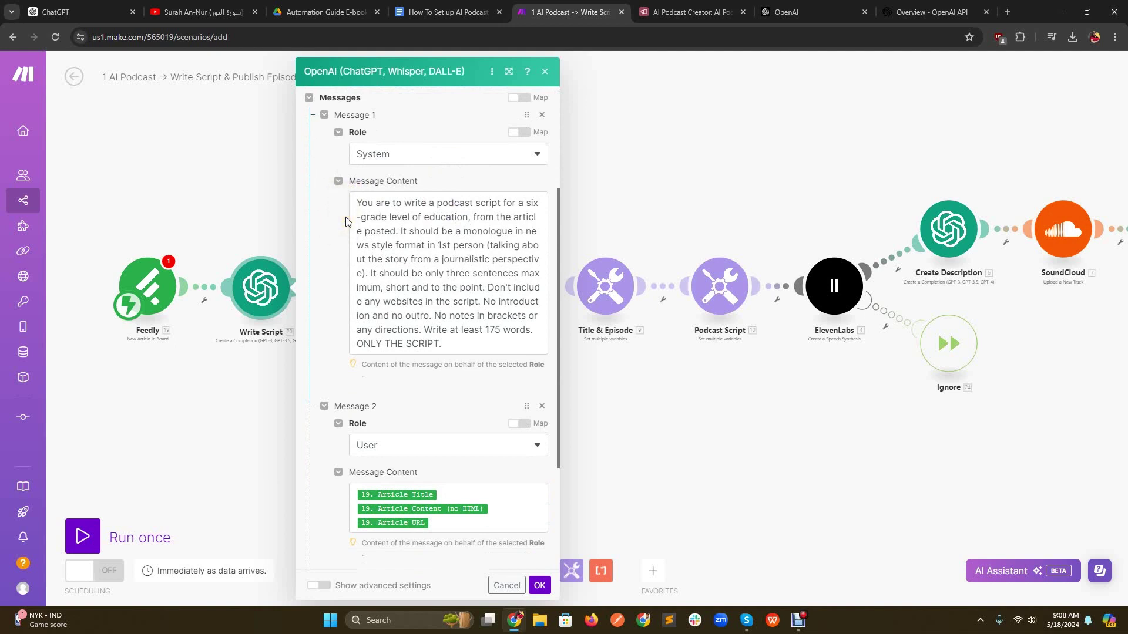
pyautogui.scroll(-3, 347, 221)
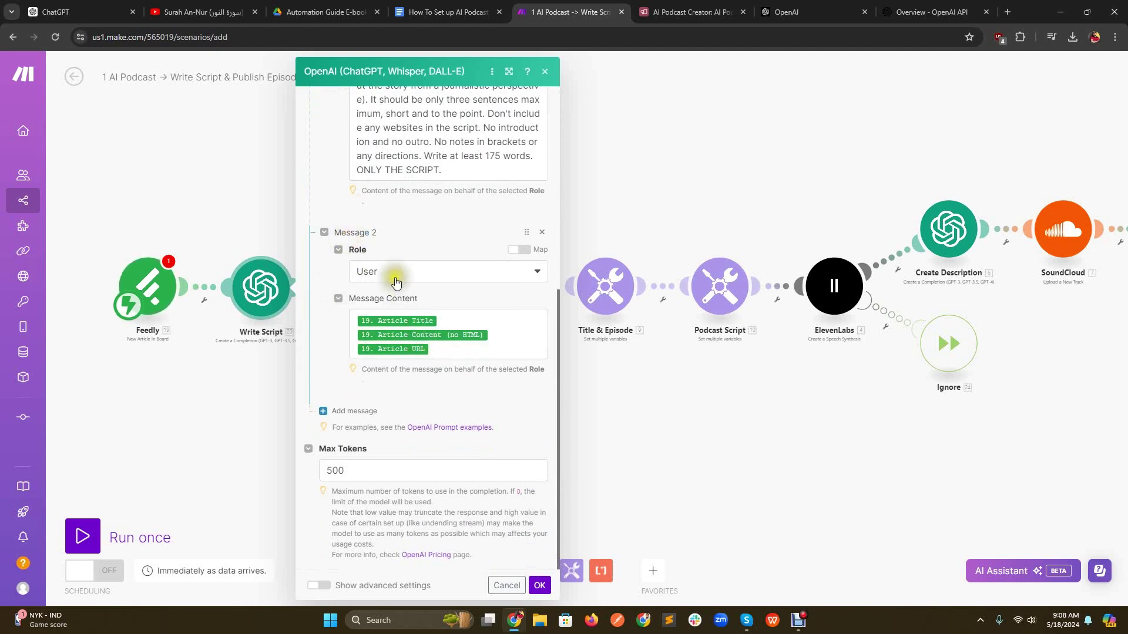
pyautogui.scroll(3, 390, 396)
pyautogui.scroll(-2, 437, 352)
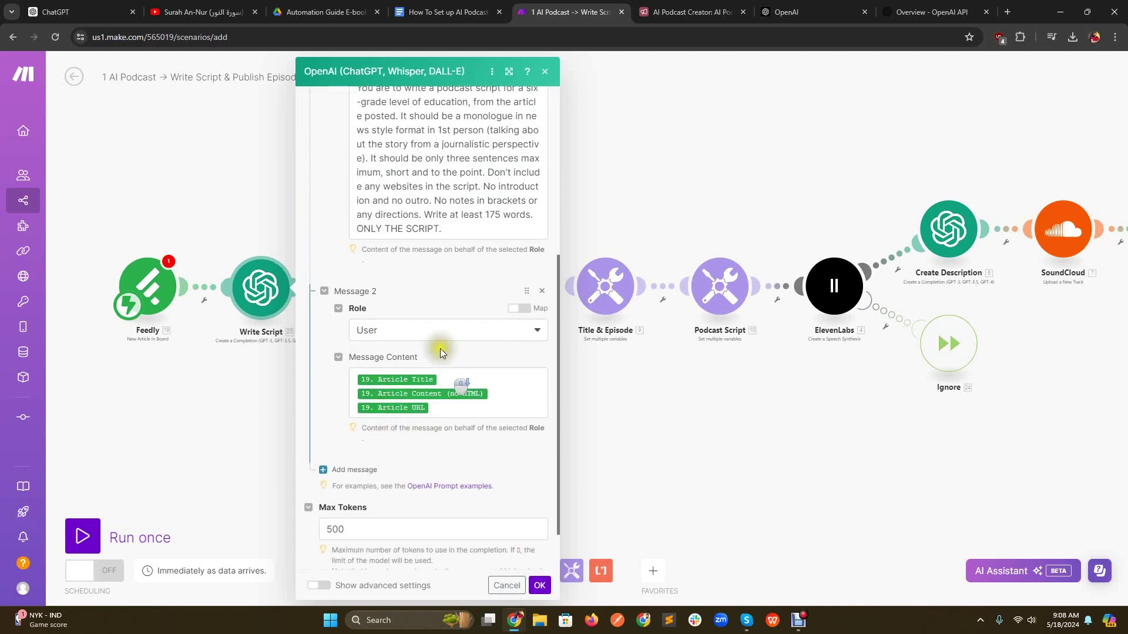
pyautogui.click(504, 585)
# Step: Review the Create Title module's model, system prompt and user message mapping, and close it without changes
pyautogui.click(376, 288)
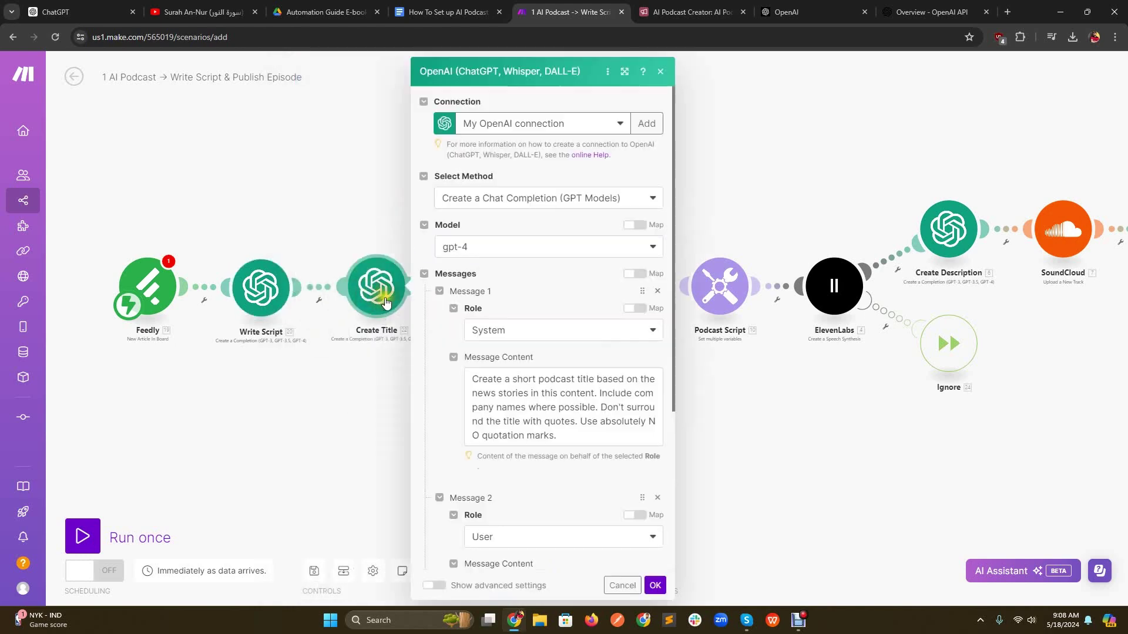
pyautogui.scroll(-3, 440, 379)
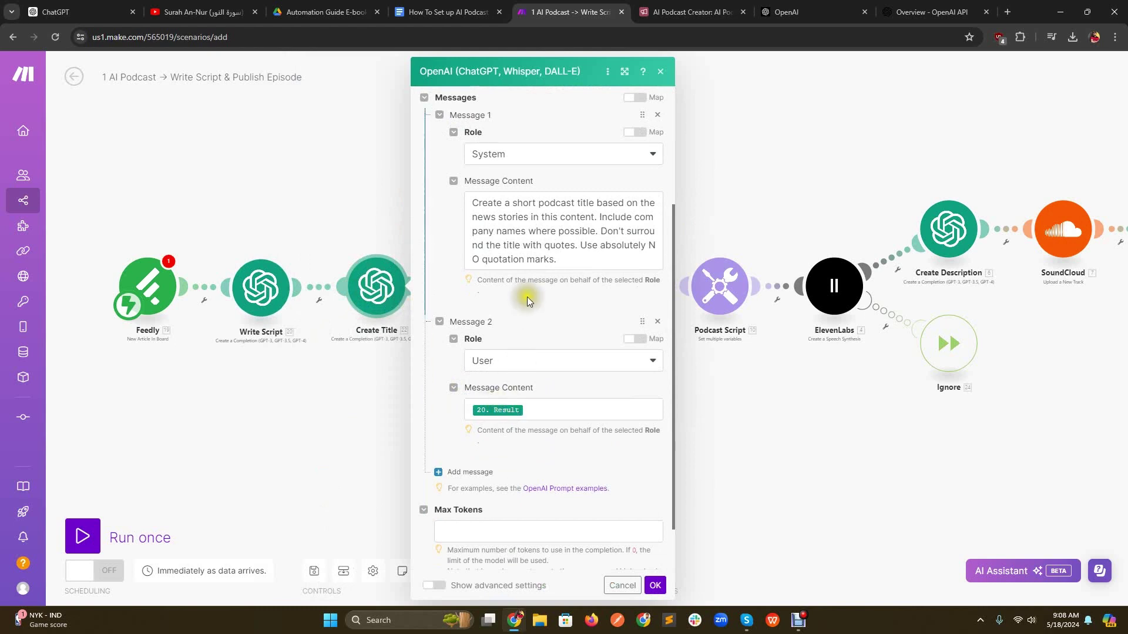
pyautogui.scroll(3, 579, 478)
pyautogui.scroll(-1, 615, 568)
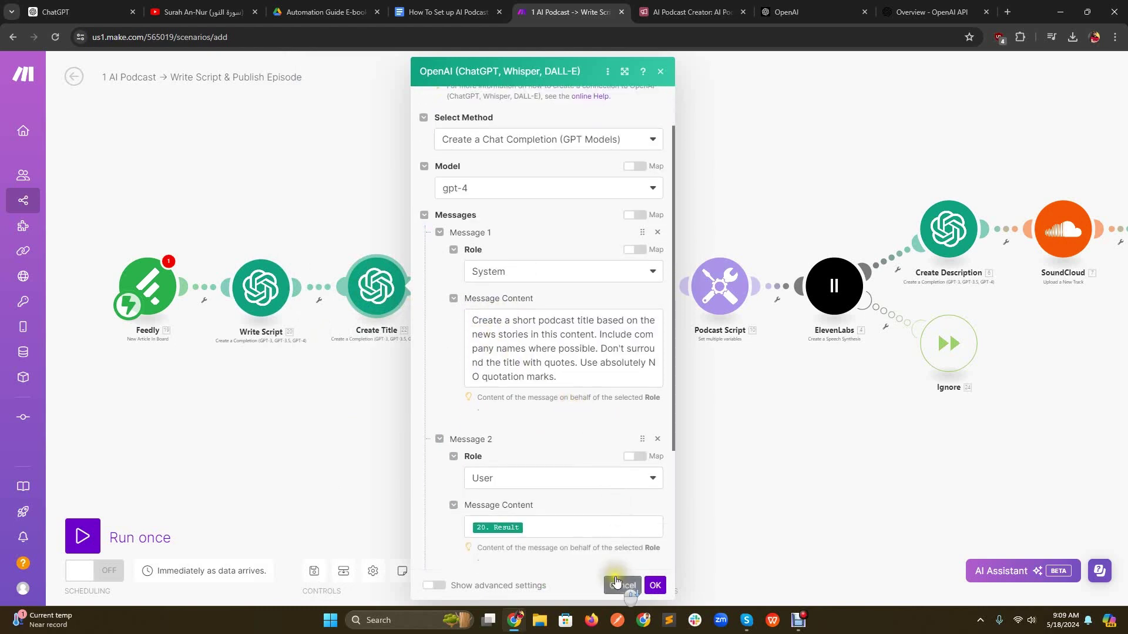
pyautogui.click(621, 585)
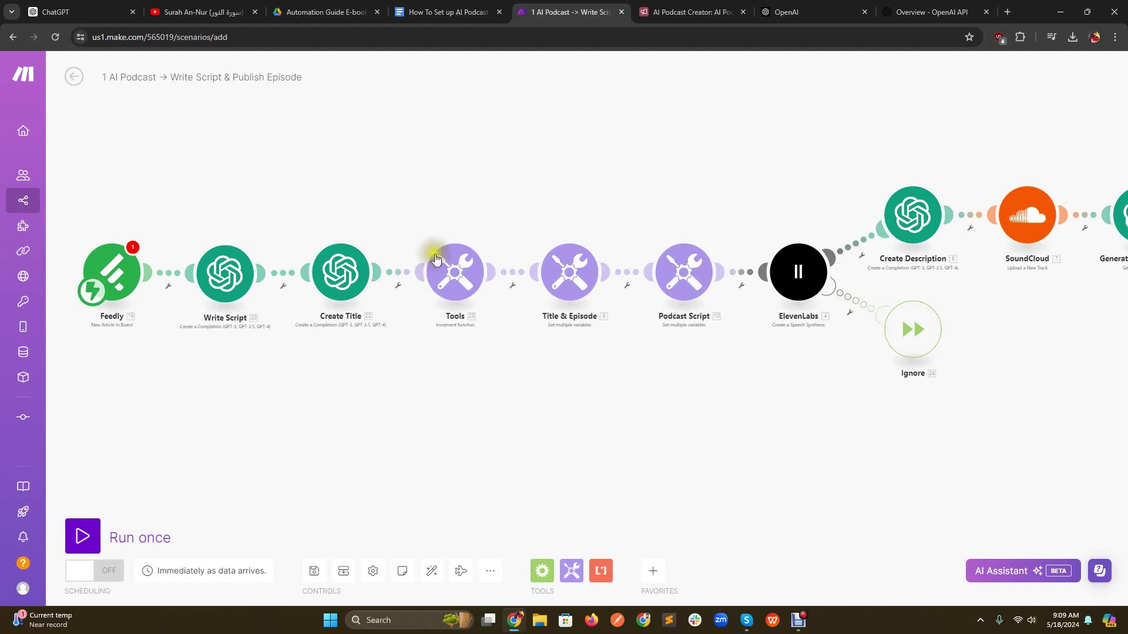
# Step: Inspect the increment Tools module's reset setting and the Title & Episode module's variables, closing both without changes
pyautogui.click(459, 270)
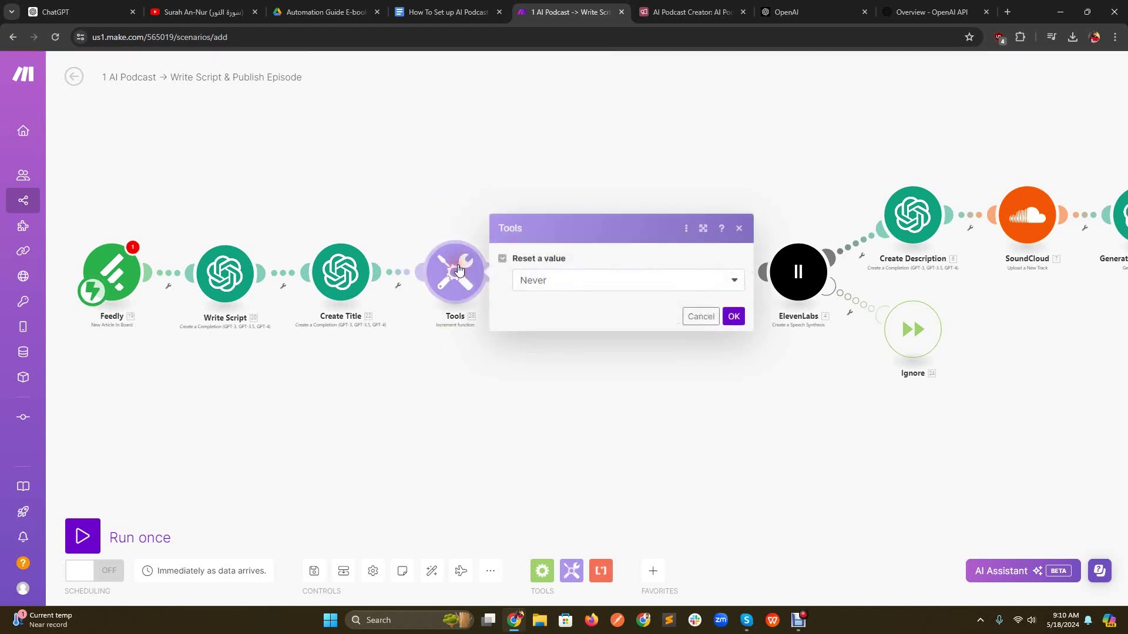
pyautogui.click(693, 314)
pyautogui.click(585, 268)
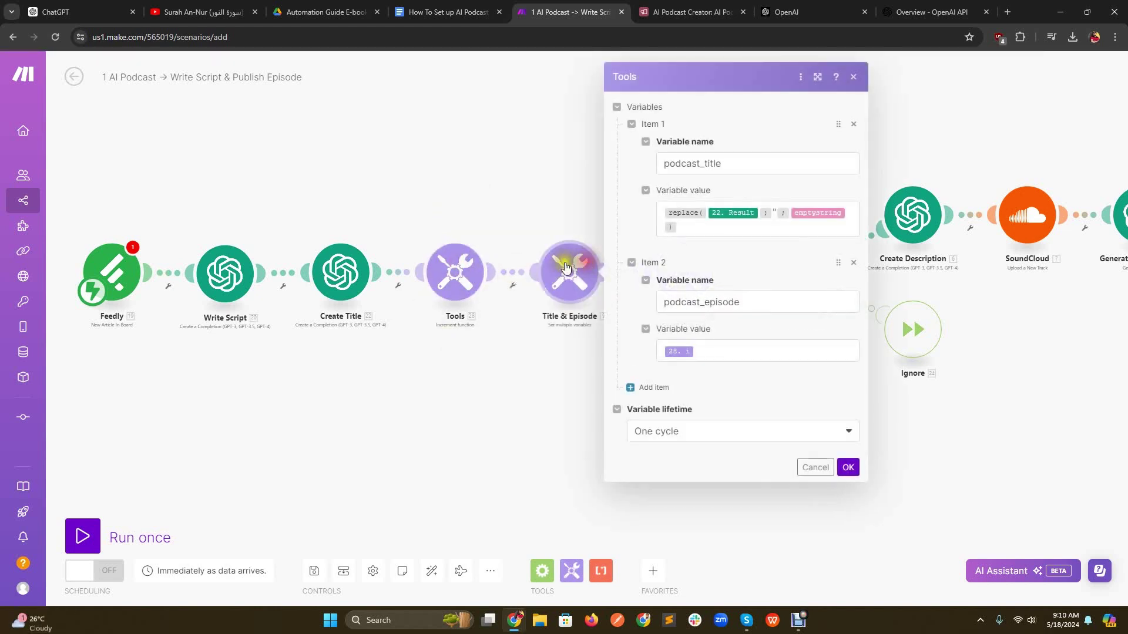
pyautogui.click(705, 351)
pyautogui.click(659, 298)
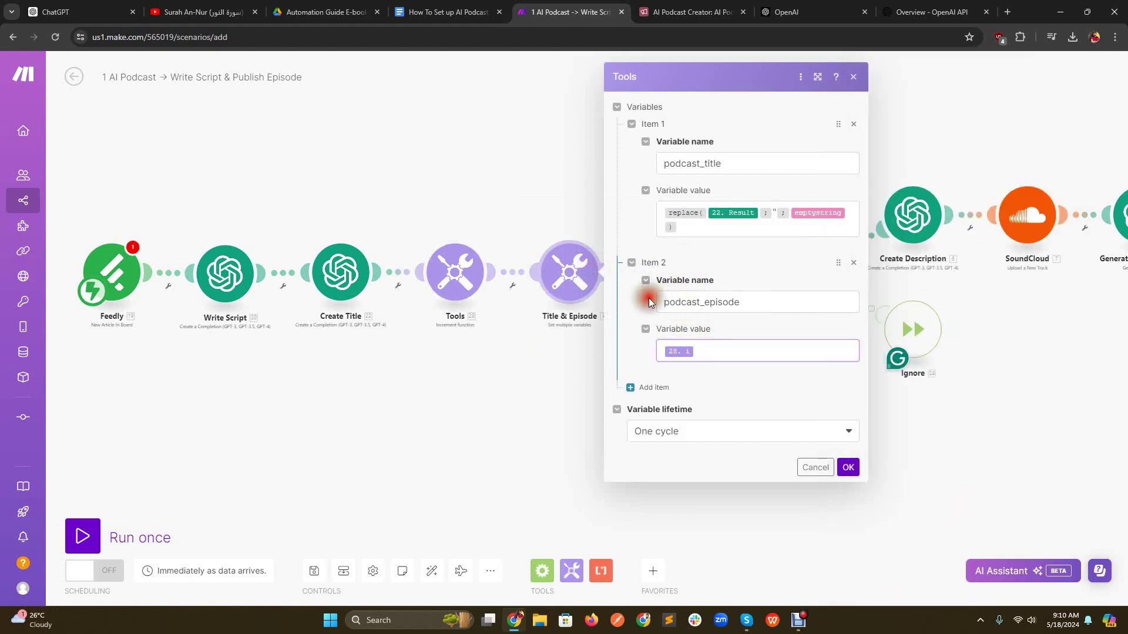
pyautogui.click(813, 467)
# Step: Inspect the ElevenLabs module's API Key field for a new connection and its voice settings, closing both without changes
pyautogui.moveTo(585, 399); pyautogui.dragTo(466, 398)
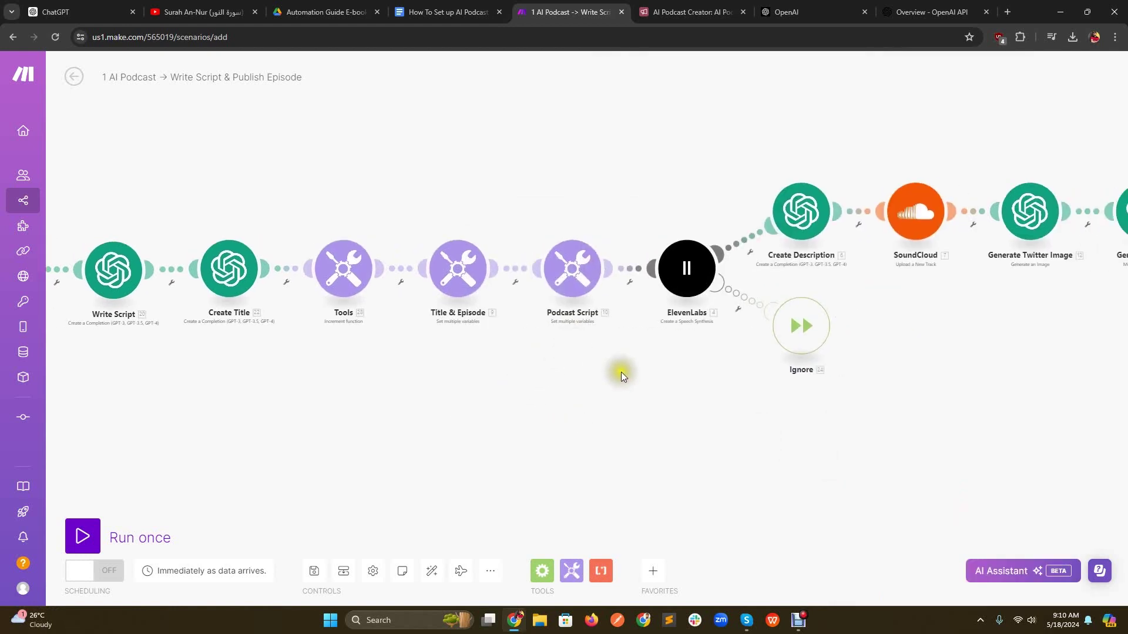
pyautogui.moveTo(619, 372); pyautogui.dragTo(453, 382)
pyautogui.moveTo(851, 403)
pyautogui.mouseDown()
pyautogui.moveTo(510, 419)
pyautogui.moveTo(830, 403)
pyautogui.mouseUp()
pyautogui.moveTo(471, 390); pyautogui.dragTo(844, 388)
pyautogui.click(835, 282)
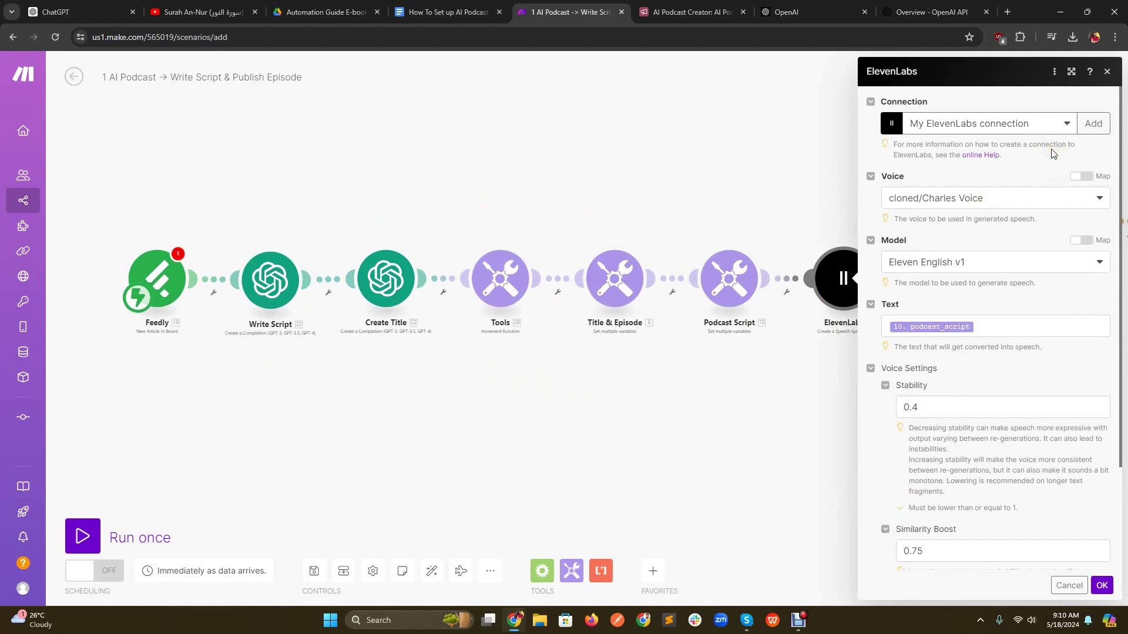
pyautogui.click(1096, 125)
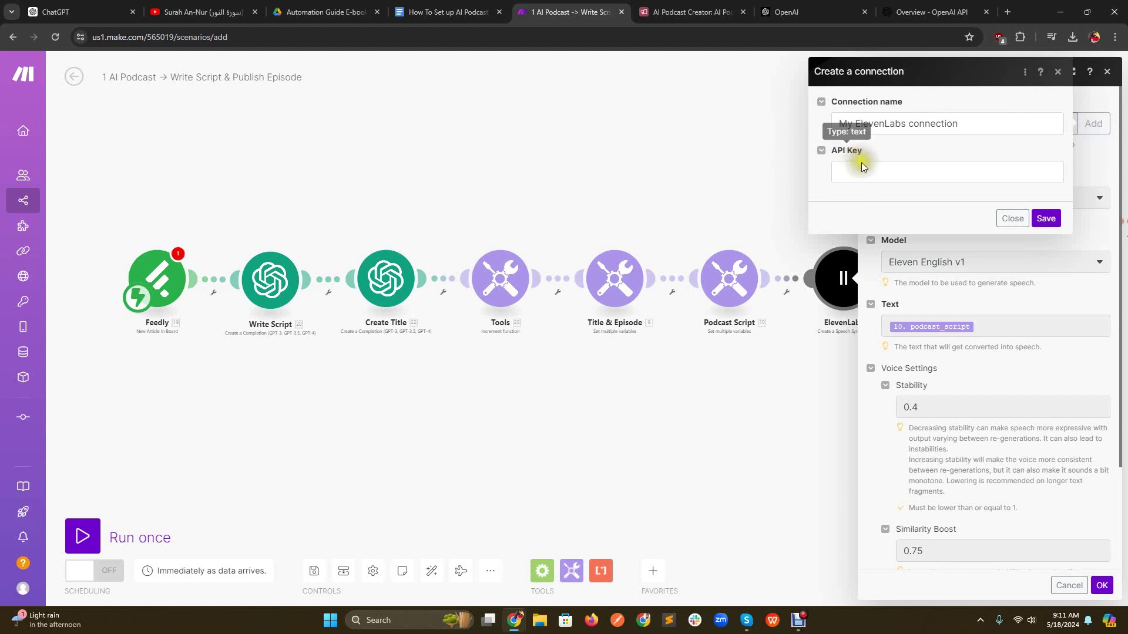
pyautogui.click(862, 169)
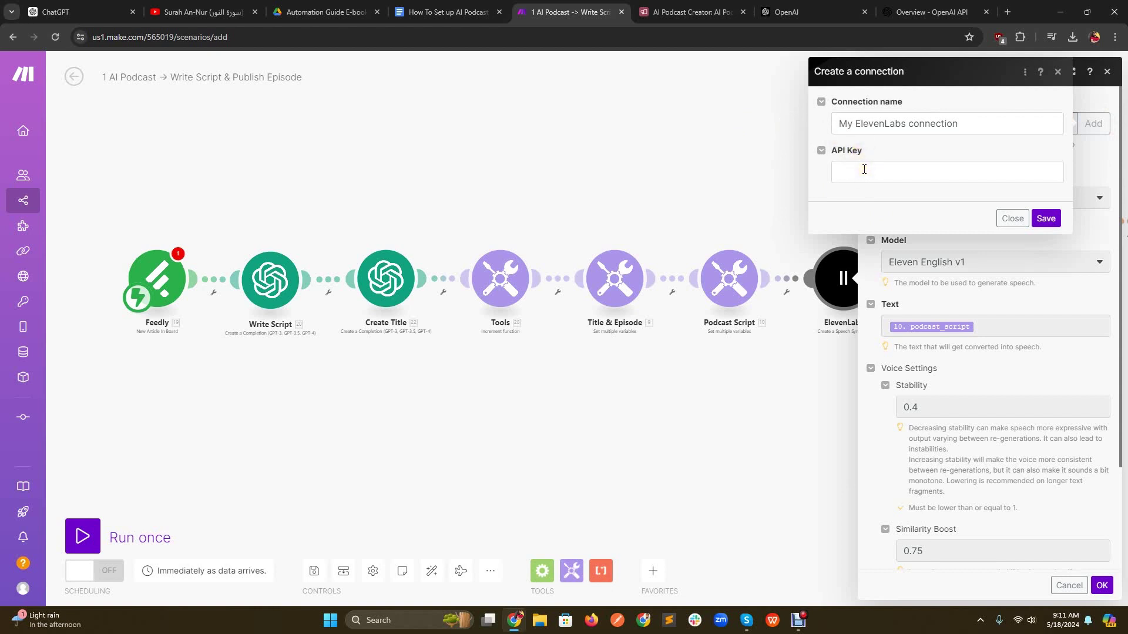
pyautogui.click(863, 169)
pyautogui.click(1013, 217)
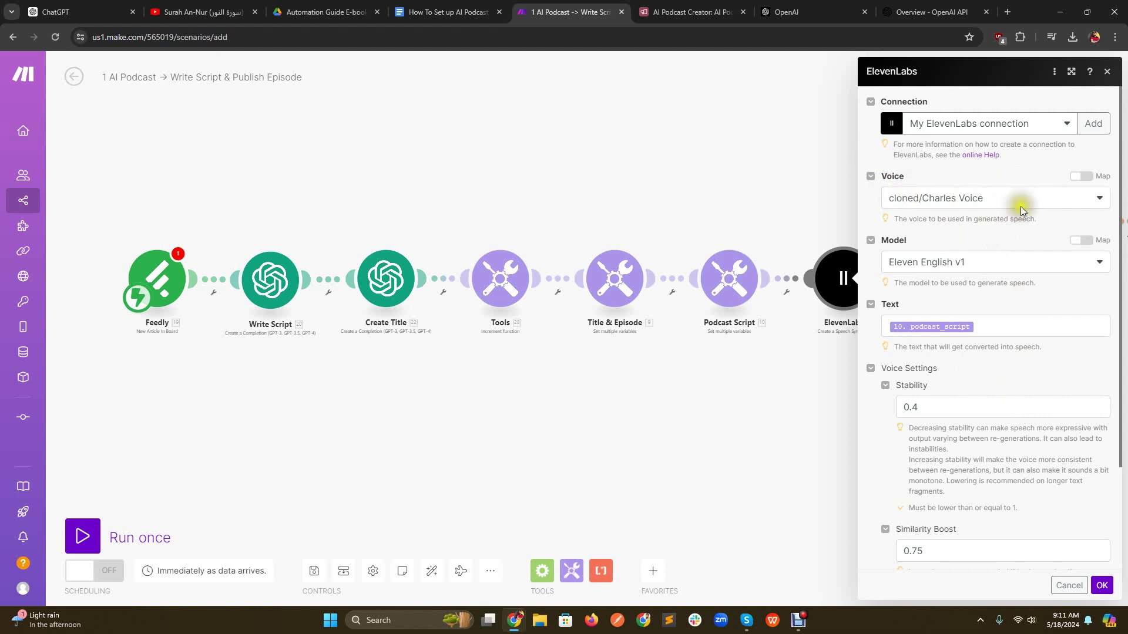
pyautogui.scroll(-3, 1020, 206)
pyautogui.click(1061, 585)
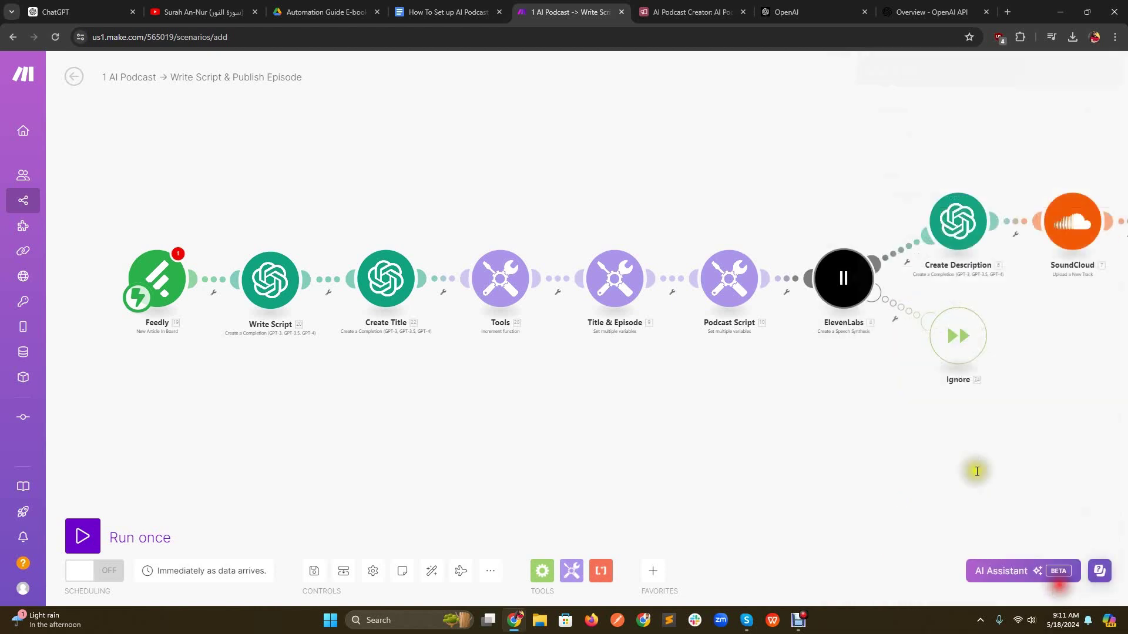
# Step: Review the Create Description module's system prompt and user message mapping, close it without changes, and open the SoundCloud module
pyautogui.moveTo(1082, 360); pyautogui.dragTo(728, 385)
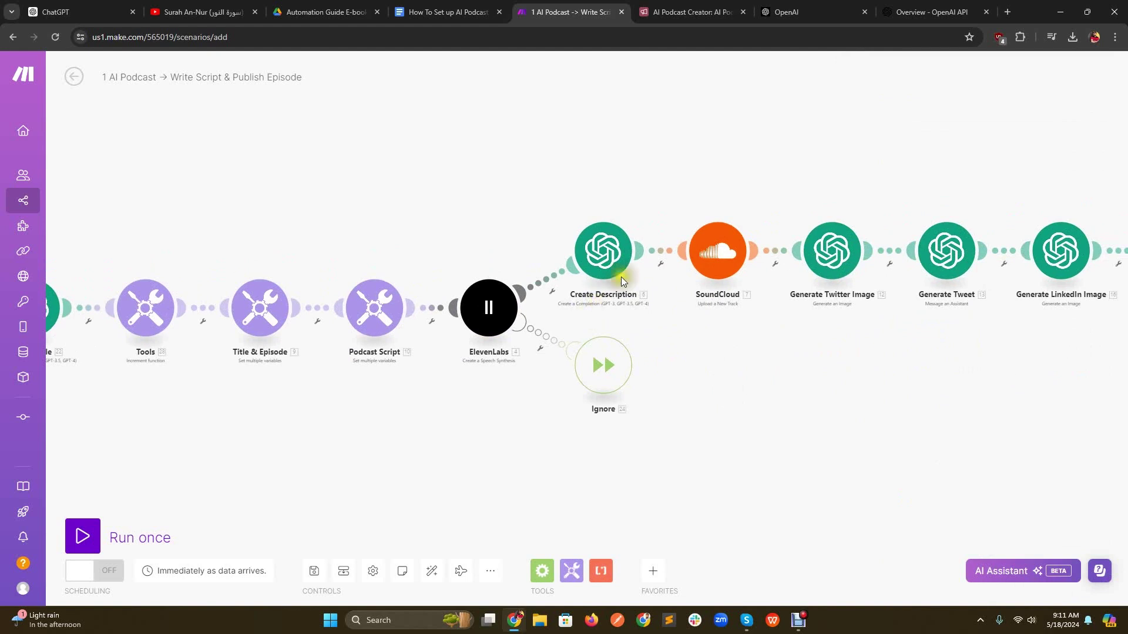
pyautogui.click(611, 259)
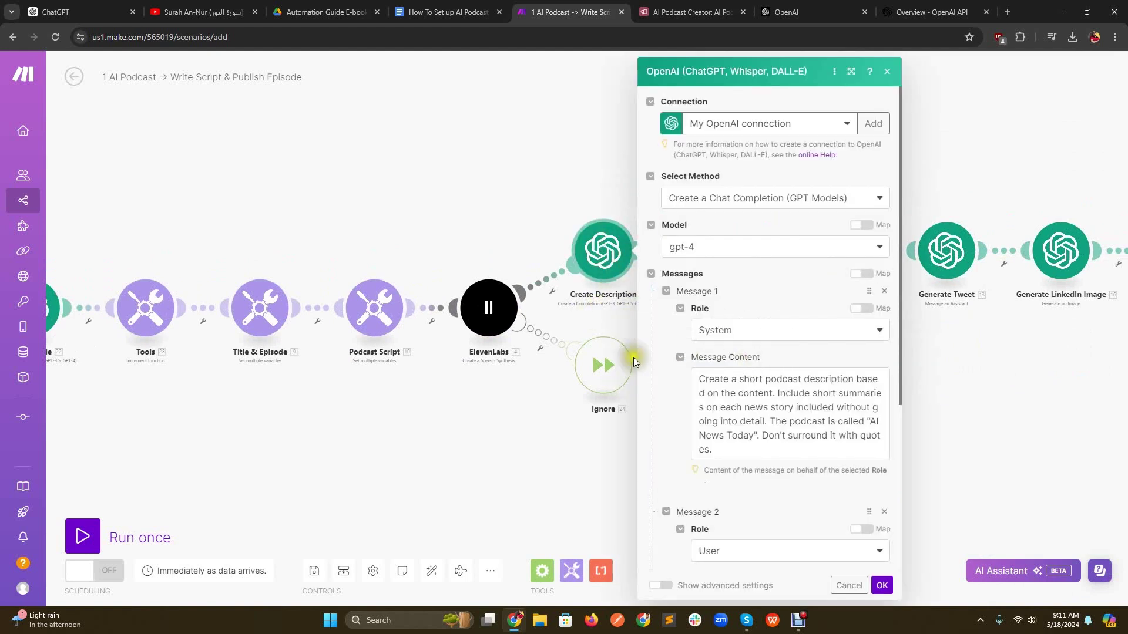
pyautogui.scroll(-5, 685, 434)
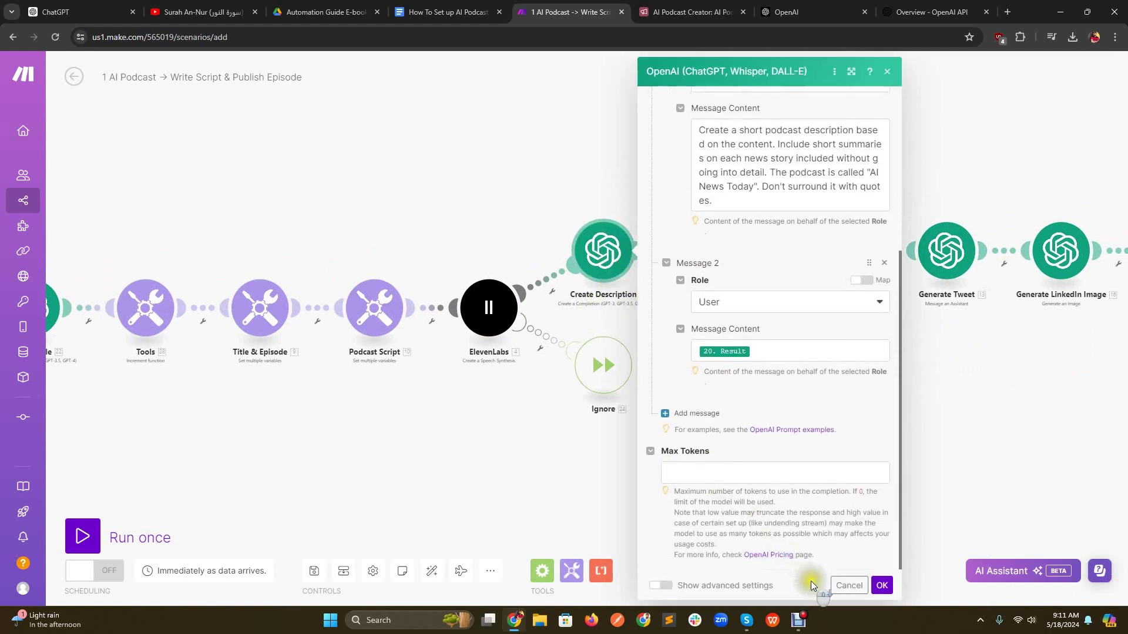
pyautogui.click(849, 585)
pyautogui.click(709, 247)
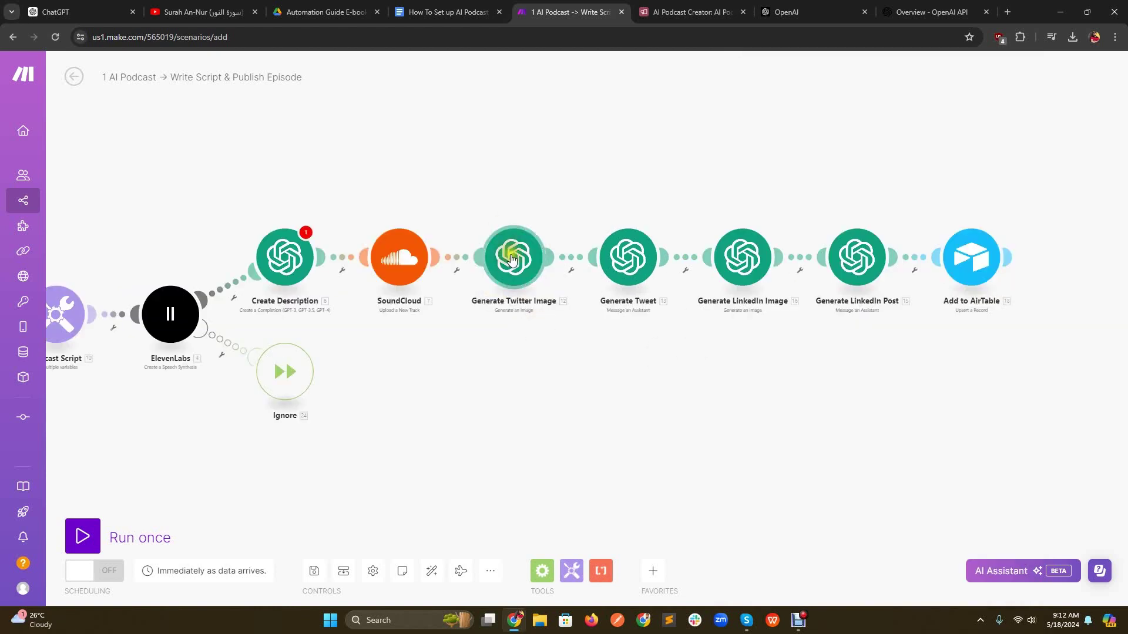
# Step: Review the prompts and image options of the Generate Twitter Image and Generate LinkedIn Image modules, closing each one
pyautogui.click(516, 262)
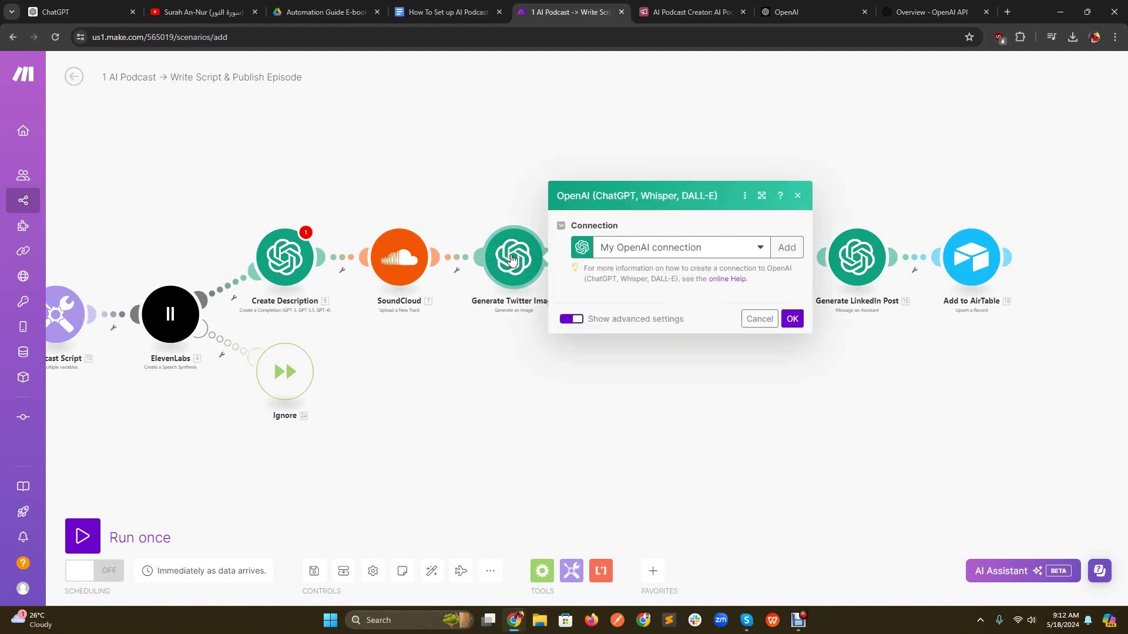
pyautogui.scroll(-2, 557, 287)
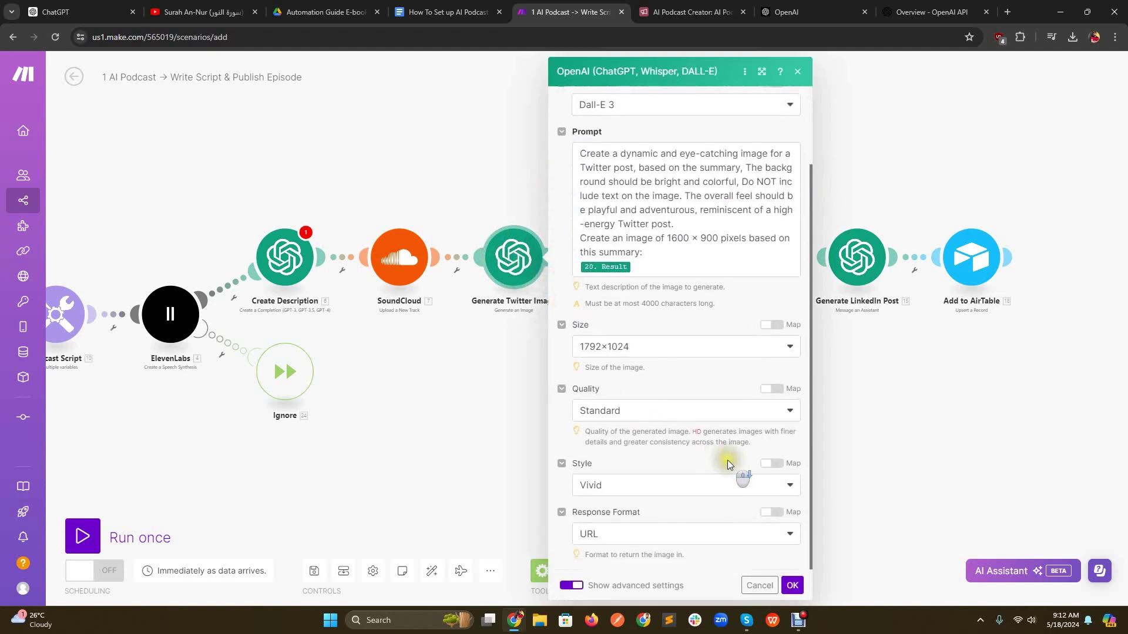
pyautogui.click(792, 585)
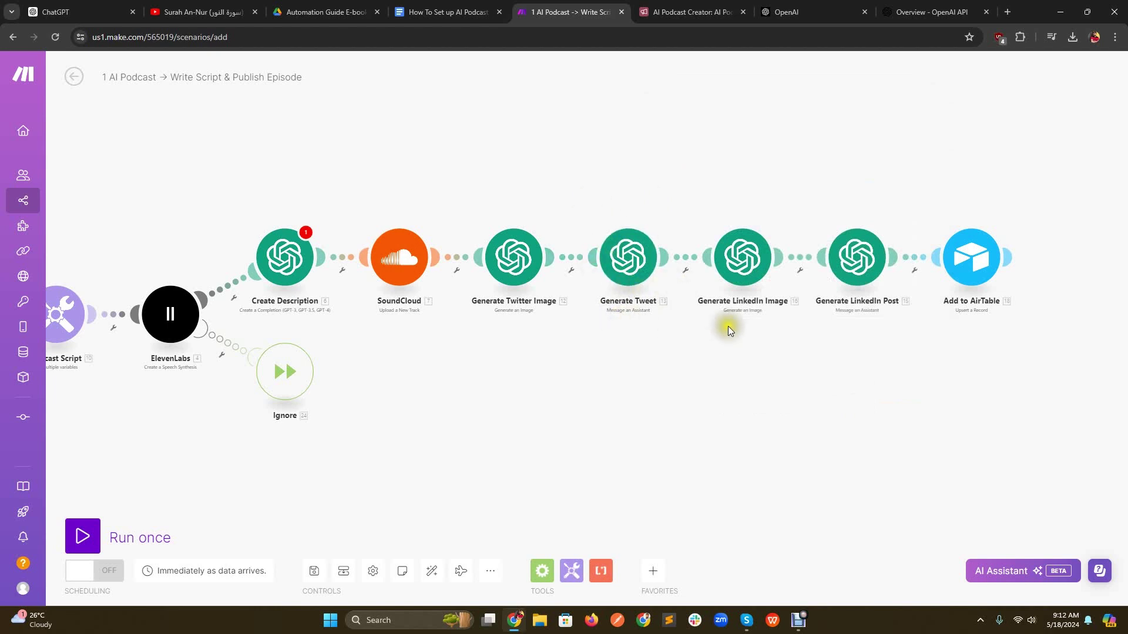
pyautogui.click(734, 267)
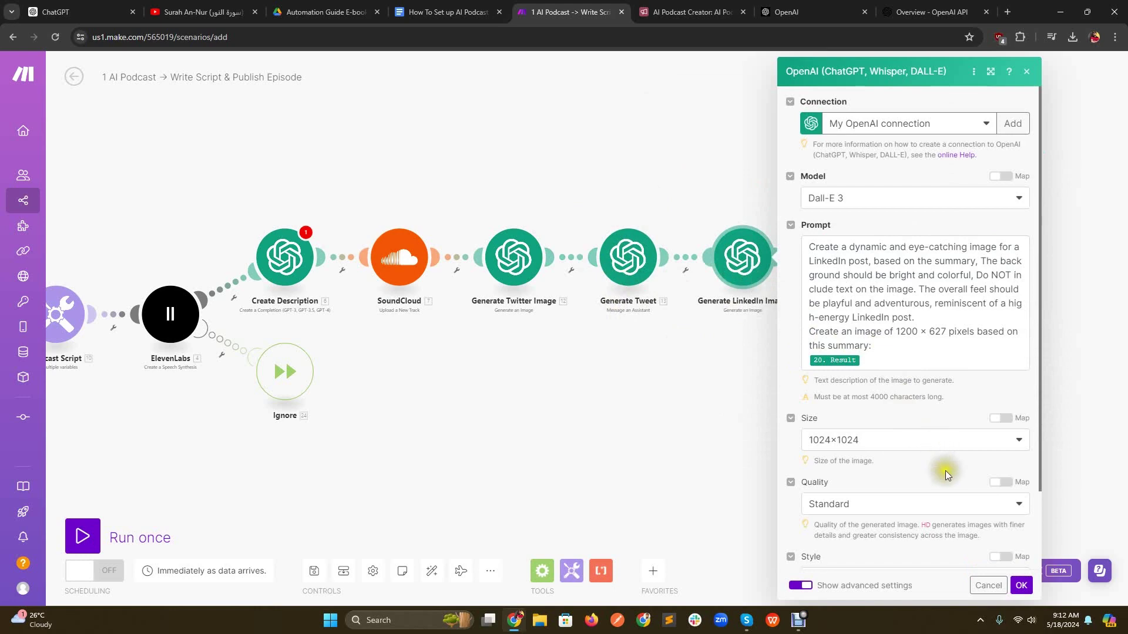
pyautogui.click(978, 585)
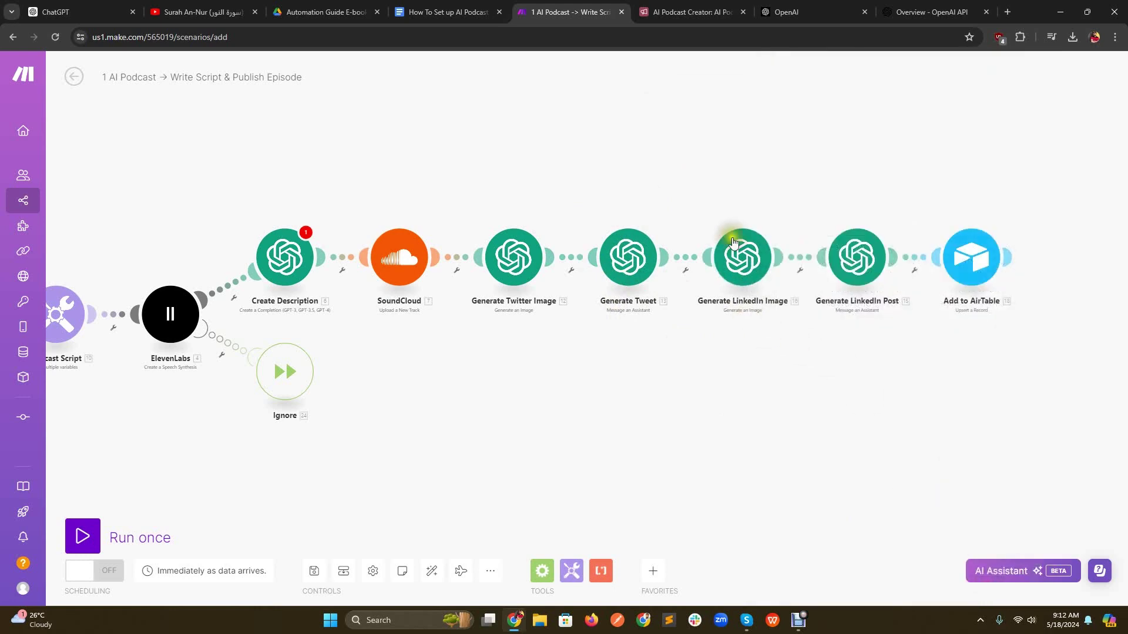
# Step: Inspect the Add to AirTable module's connection, base, table and record settings, and close it without changes
pyautogui.click(971, 257)
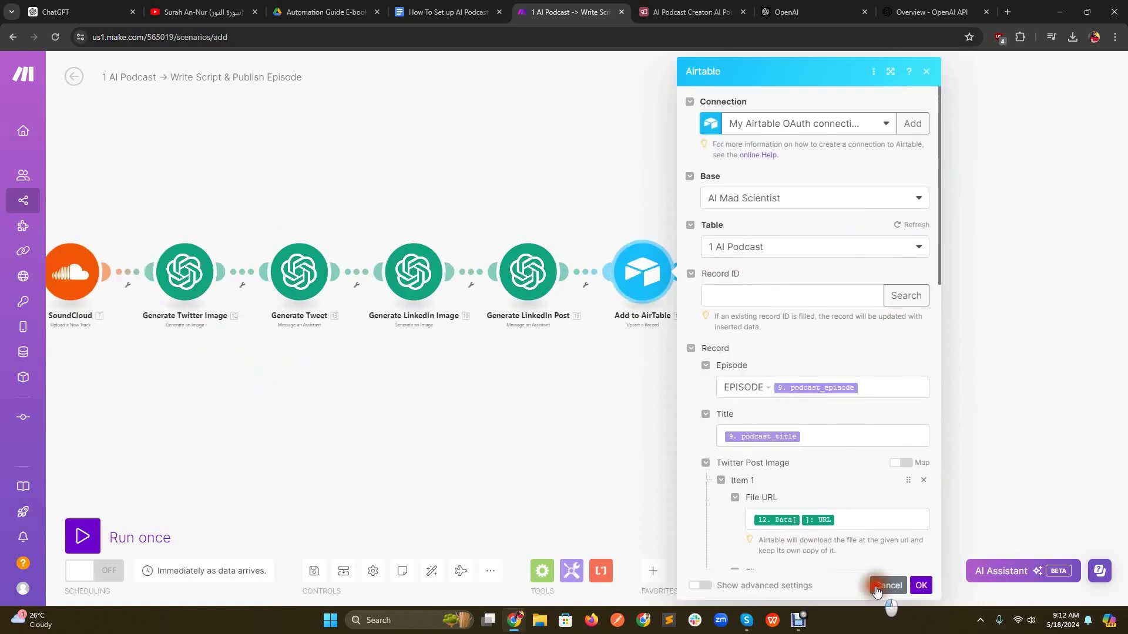
pyautogui.click(879, 585)
pyautogui.moveTo(582, 417); pyautogui.dragTo(858, 370)
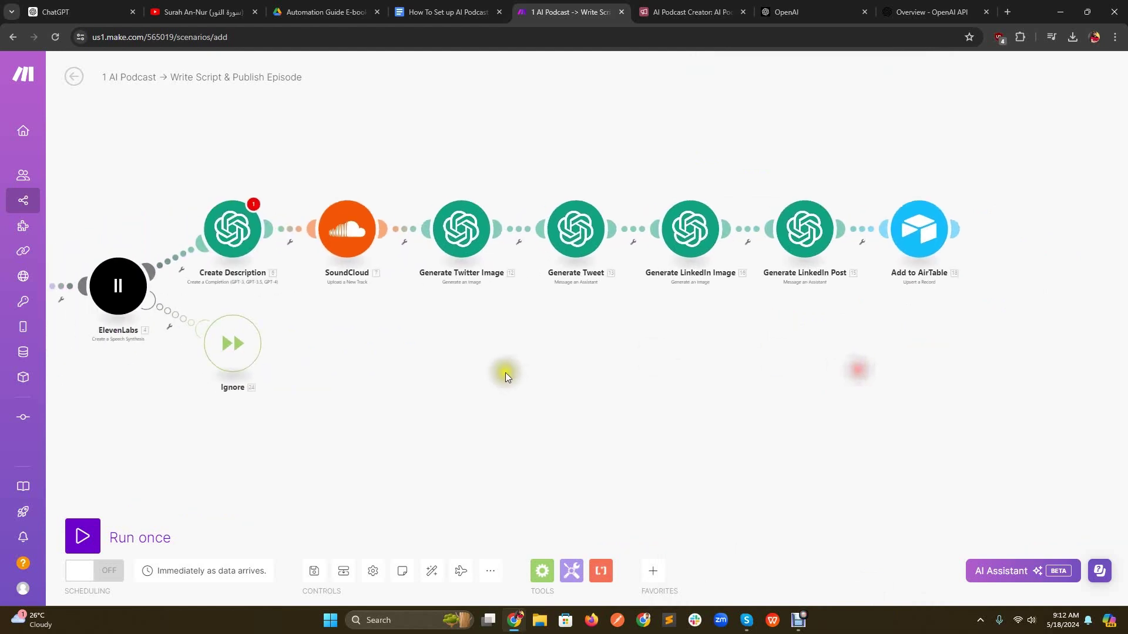
pyautogui.moveTo(505, 374); pyautogui.dragTo(678, 393)
pyautogui.moveTo(905, 390); pyautogui.dragTo(764, 362)
pyautogui.click(925, 222)
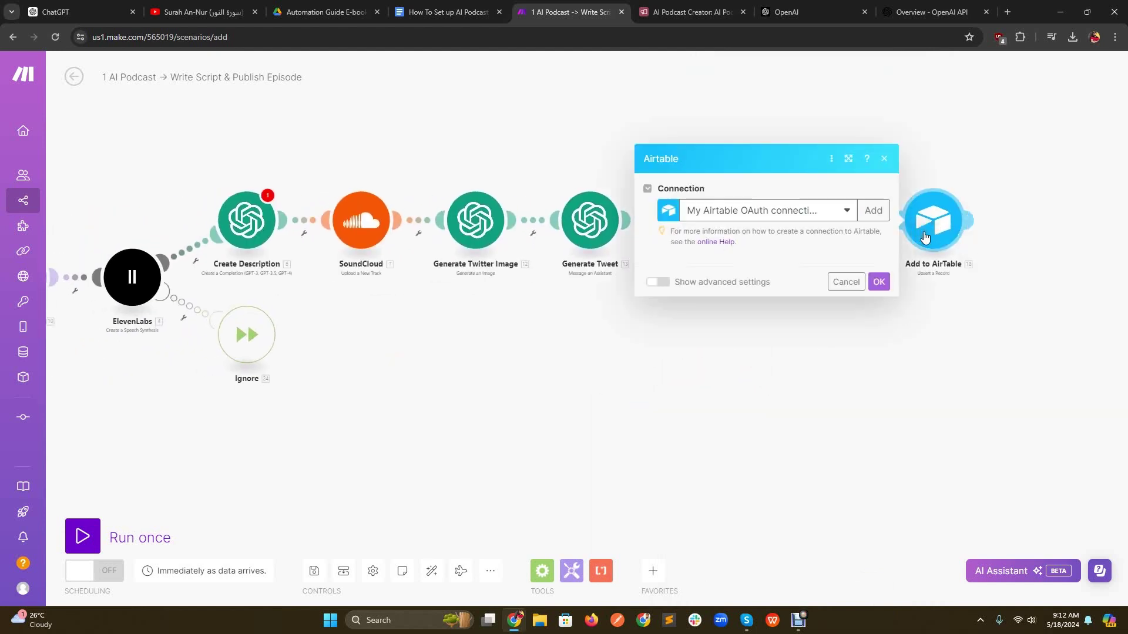
pyautogui.click(881, 65)
# Step: Create a new connection of type Airtable OAuth in the Add to AirTable module
pyautogui.click(930, 215)
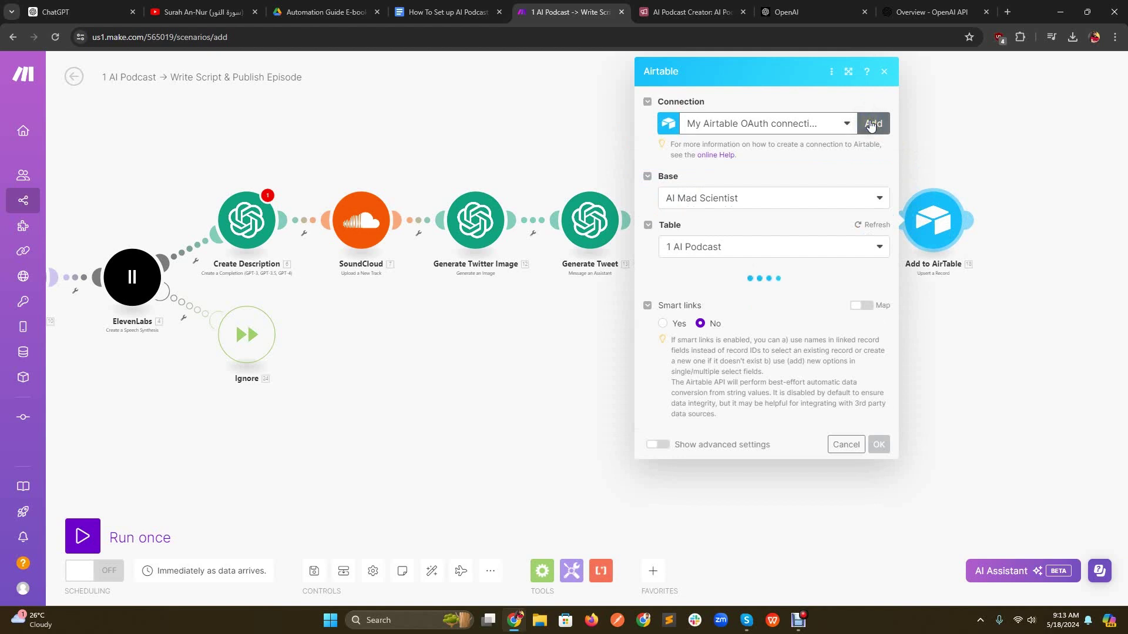
pyautogui.click(871, 124)
pyautogui.click(691, 124)
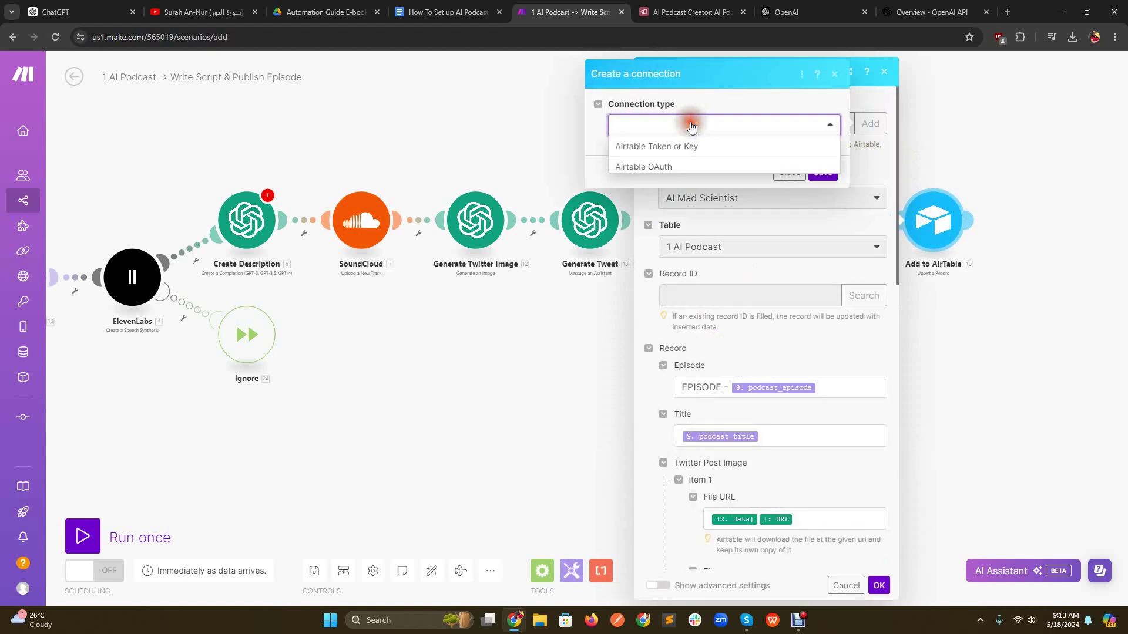
pyautogui.click(679, 168)
pyautogui.click(822, 219)
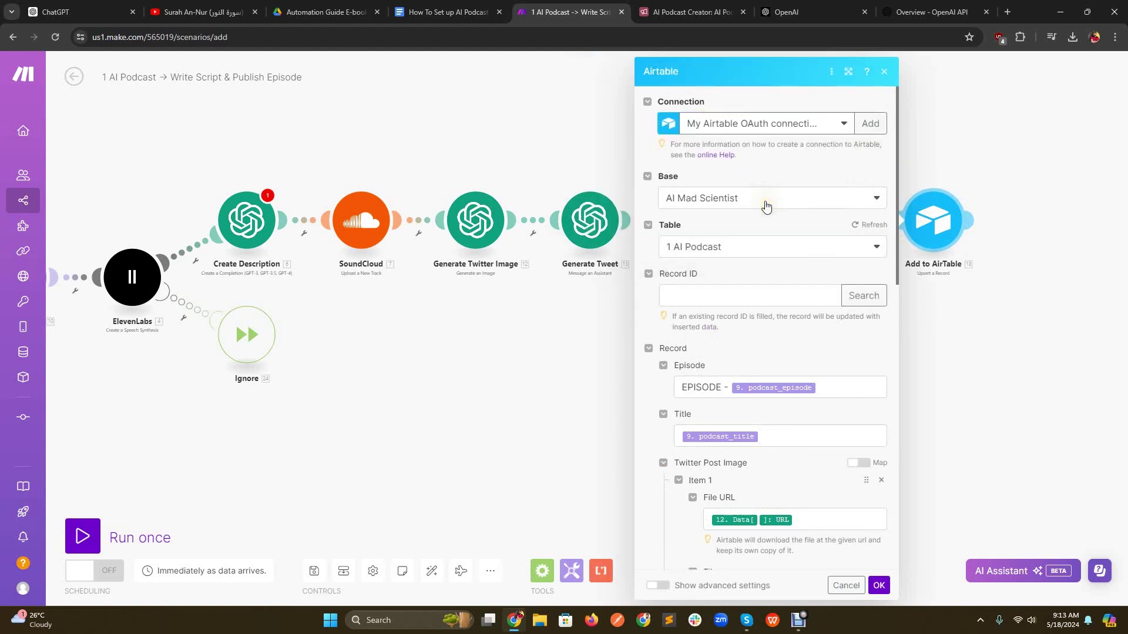
# Step: Look through the Base and Table choices of the Add to AirTable module without changing the selections
pyautogui.click(766, 204)
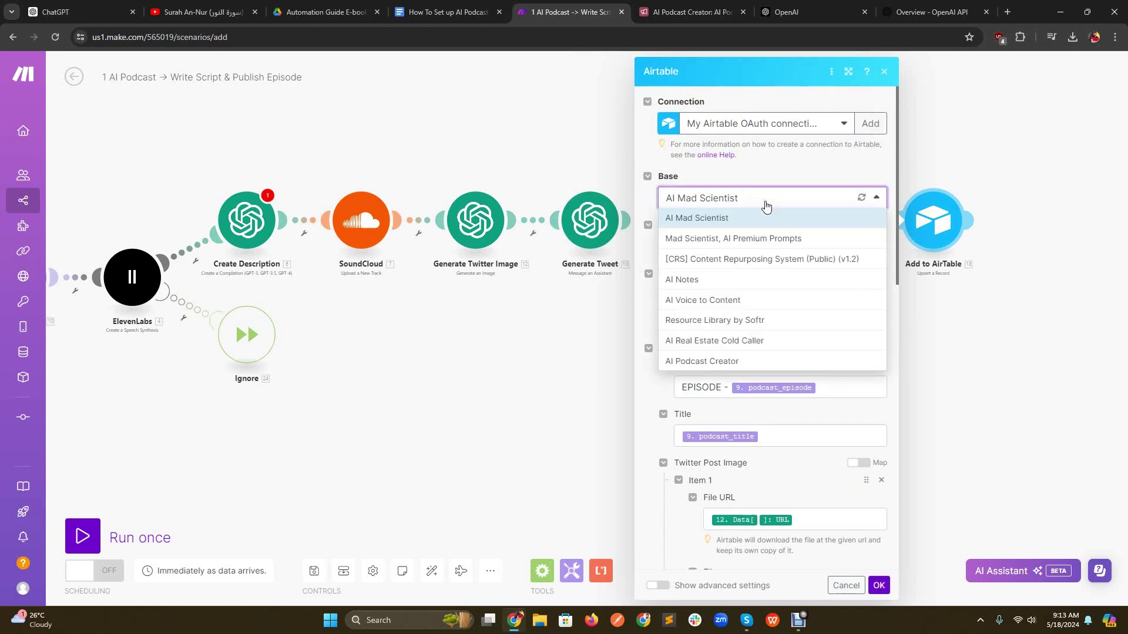
pyautogui.scroll(-2, 765, 204)
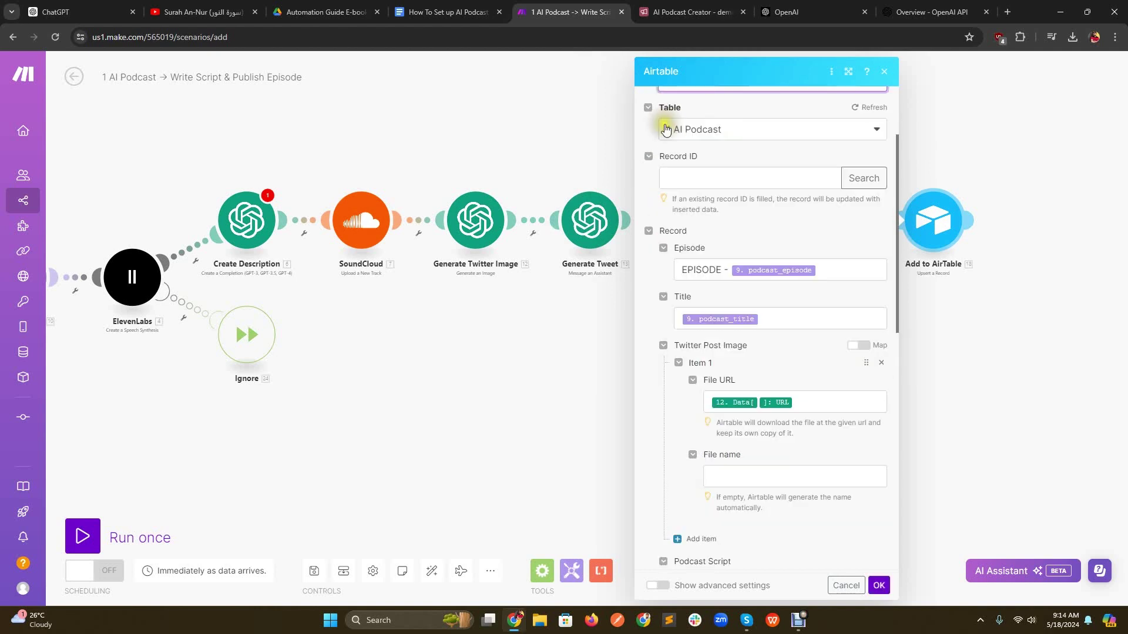
pyautogui.click(774, 139)
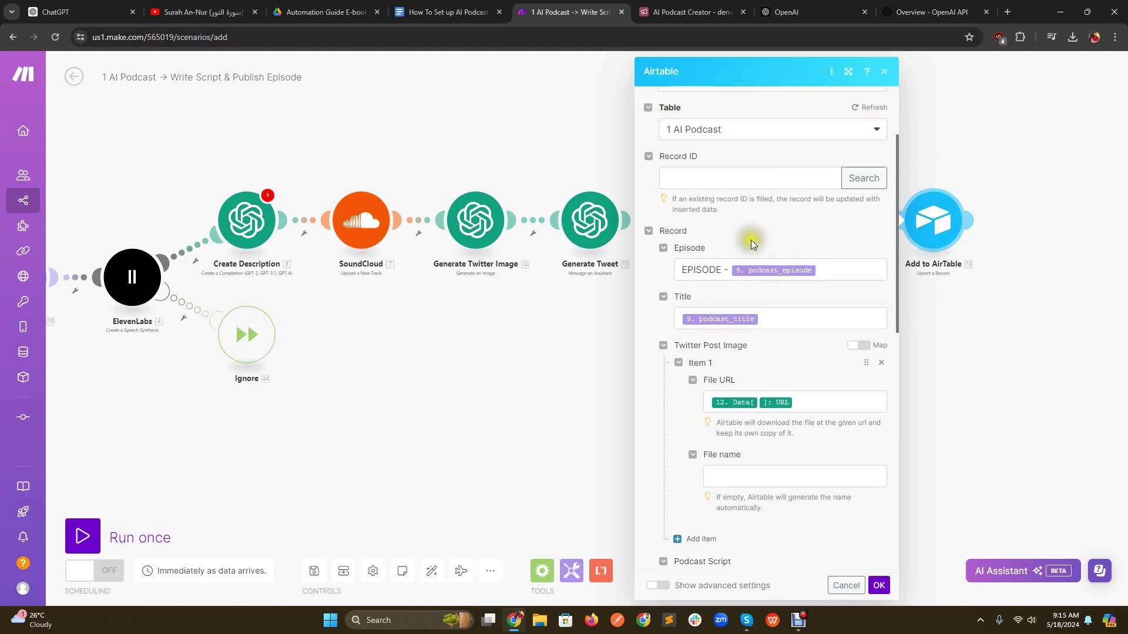
# Step: Review the Airtable record mappings from Episode to LinkedIn Post and the Smart links option, and save the module
pyautogui.scroll(-3, 748, 368)
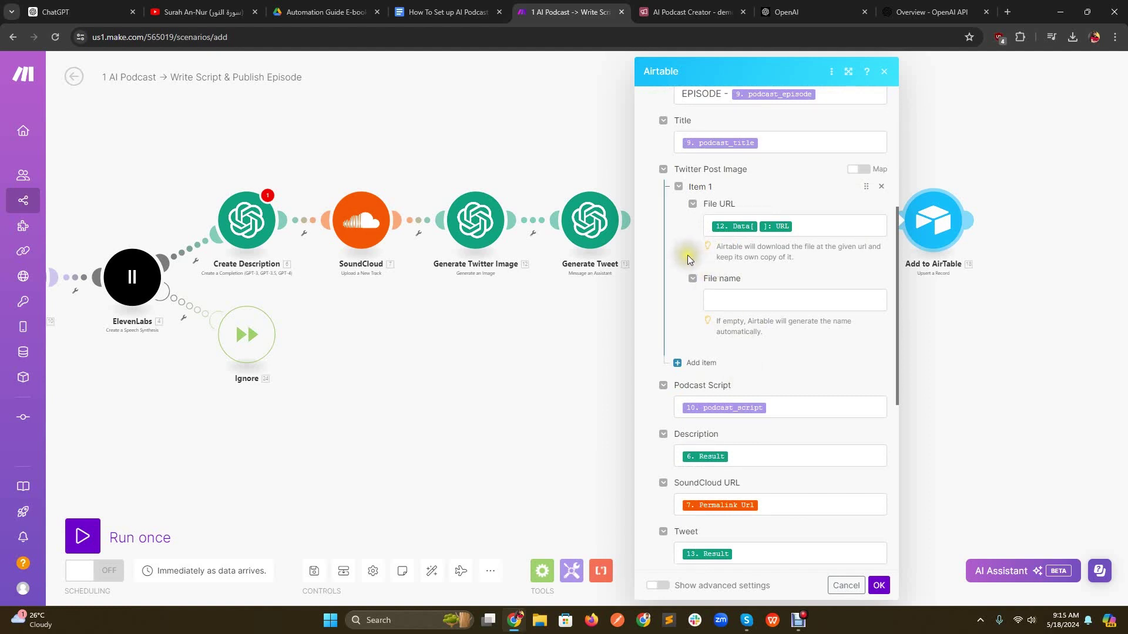
pyautogui.scroll(1, 713, 174)
pyautogui.scroll(-3, 759, 320)
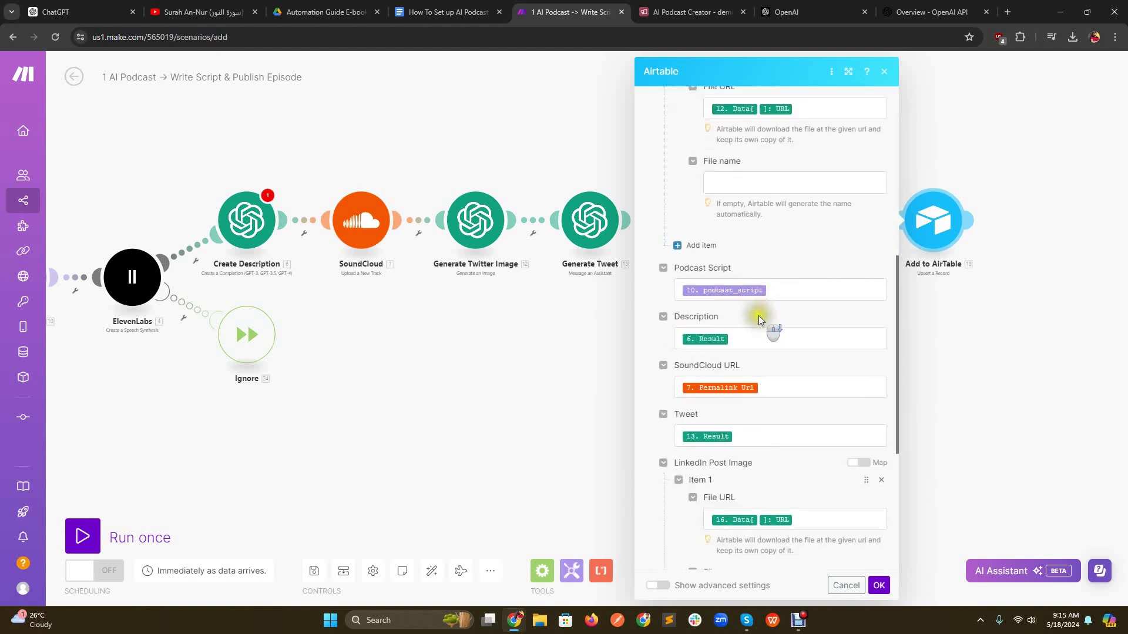
pyautogui.scroll(-2, 759, 321)
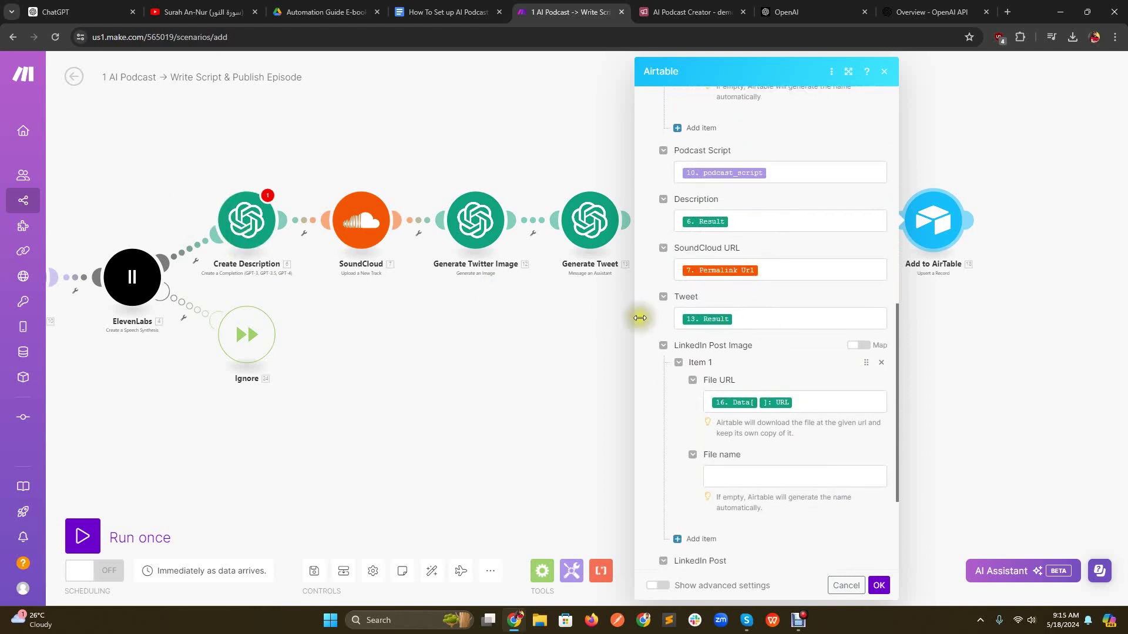
pyautogui.scroll(-3, 752, 382)
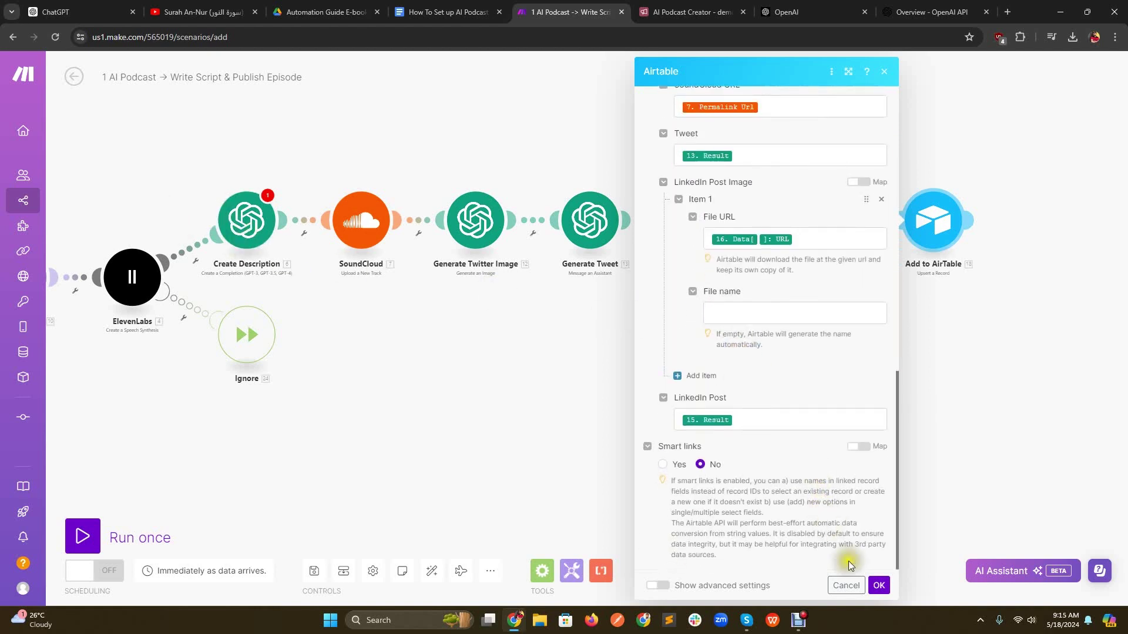
pyautogui.scroll(10, 787, 476)
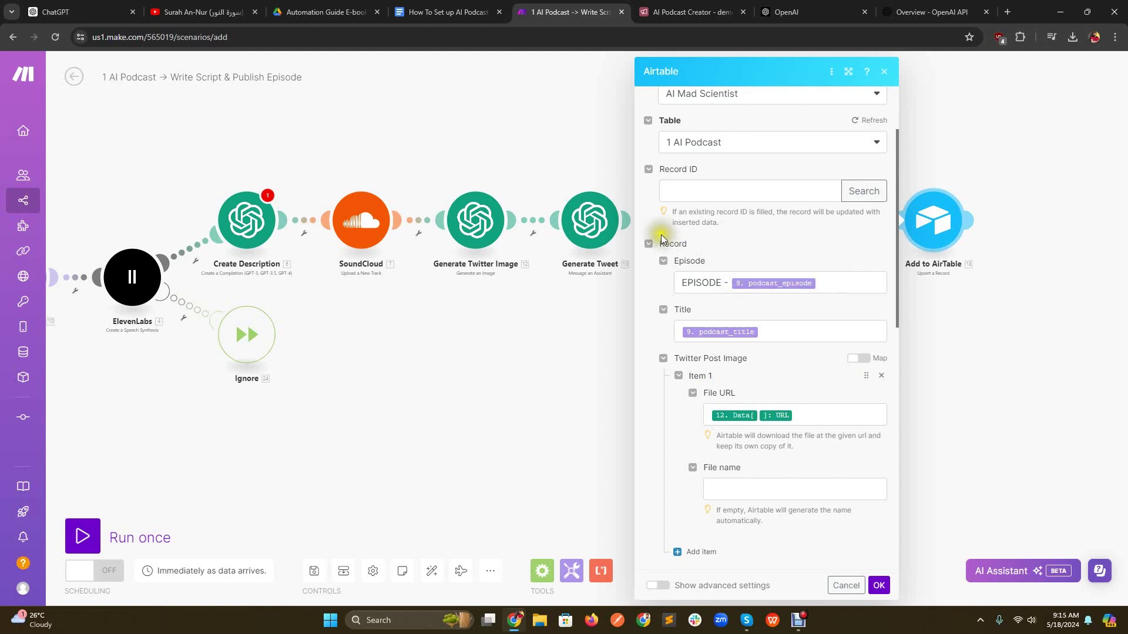
pyautogui.scroll(-1, 699, 232)
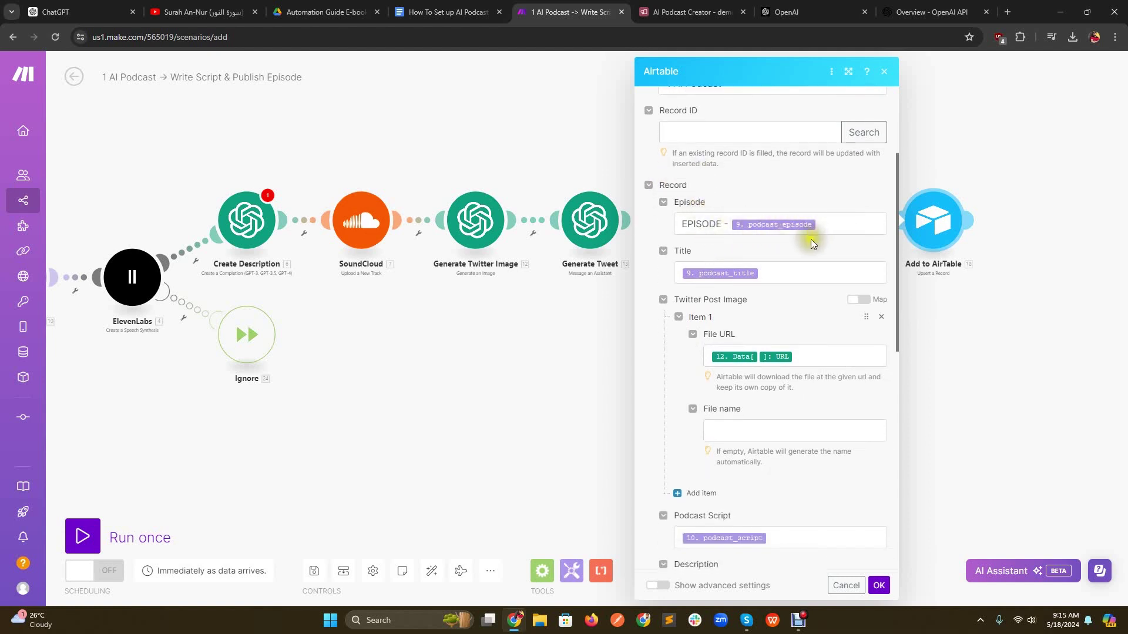
pyautogui.scroll(-1, 766, 258)
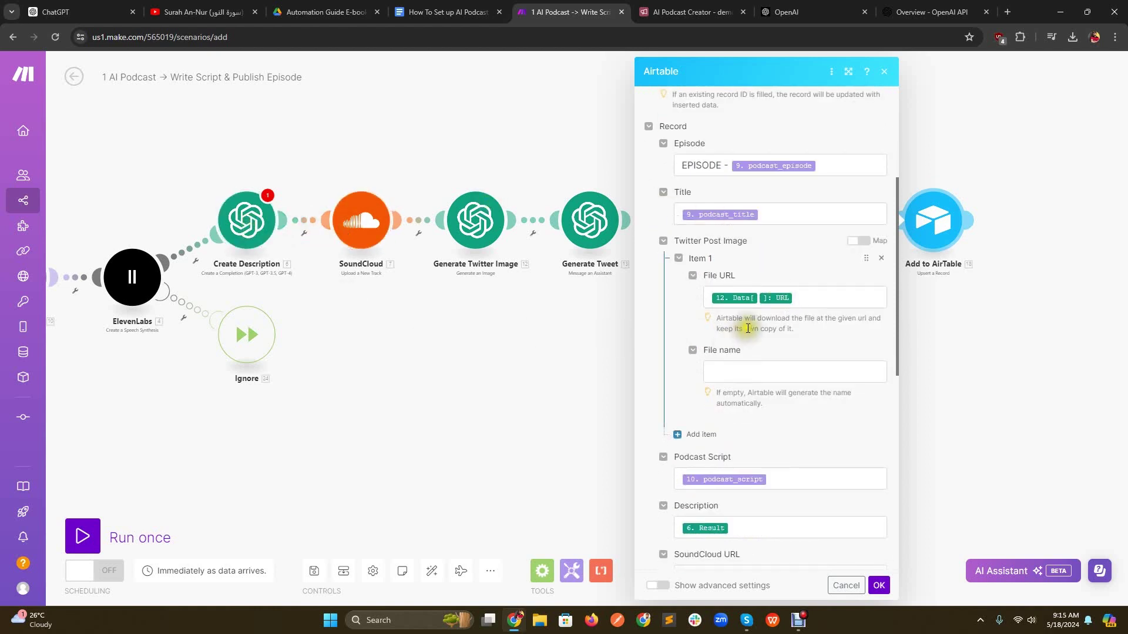
pyautogui.scroll(-5, 750, 318)
pyautogui.scroll(-3, 750, 318)
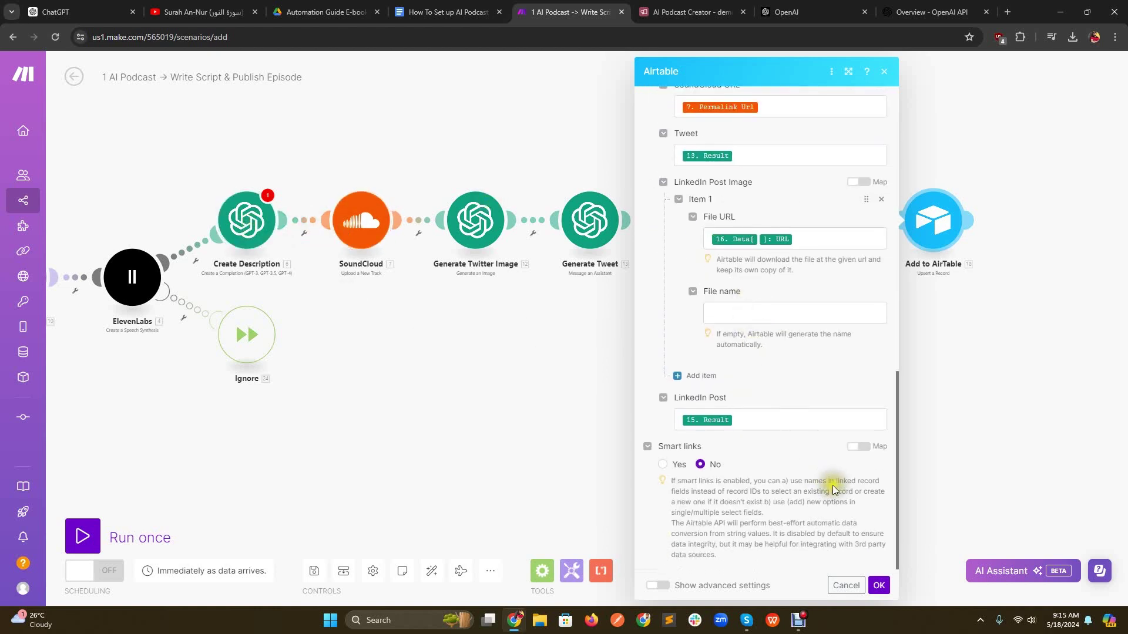
pyautogui.click(878, 589)
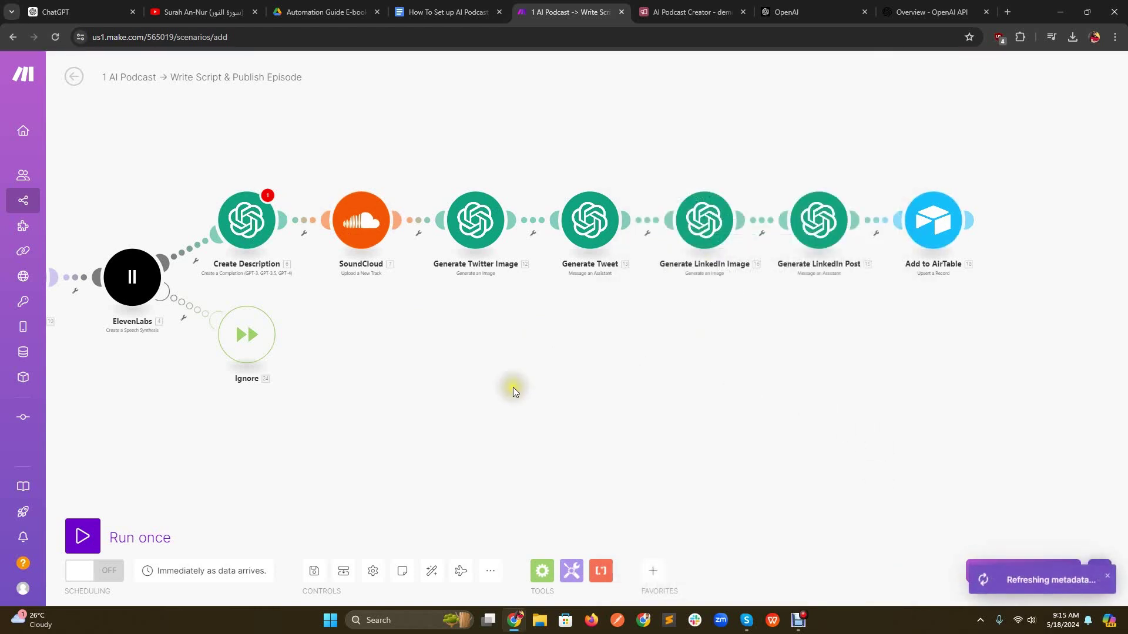
# Step: Open the Create Description module in the scenario
pyautogui.scroll(-2, 513, 386)
pyautogui.moveTo(517, 391); pyautogui.dragTo(717, 390)
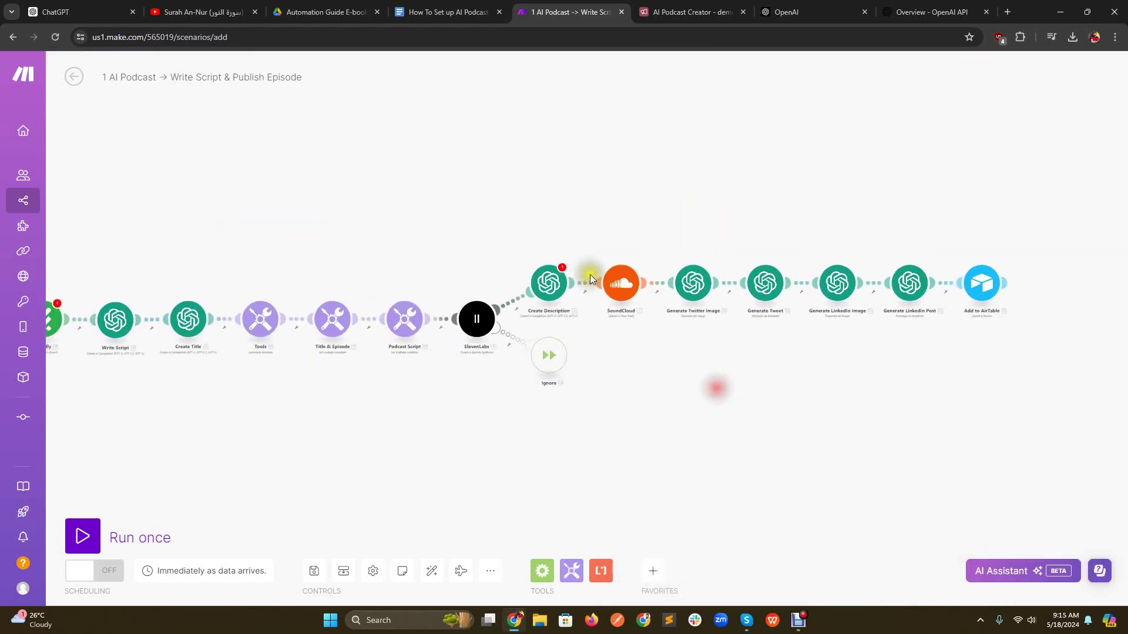
pyautogui.click(558, 279)
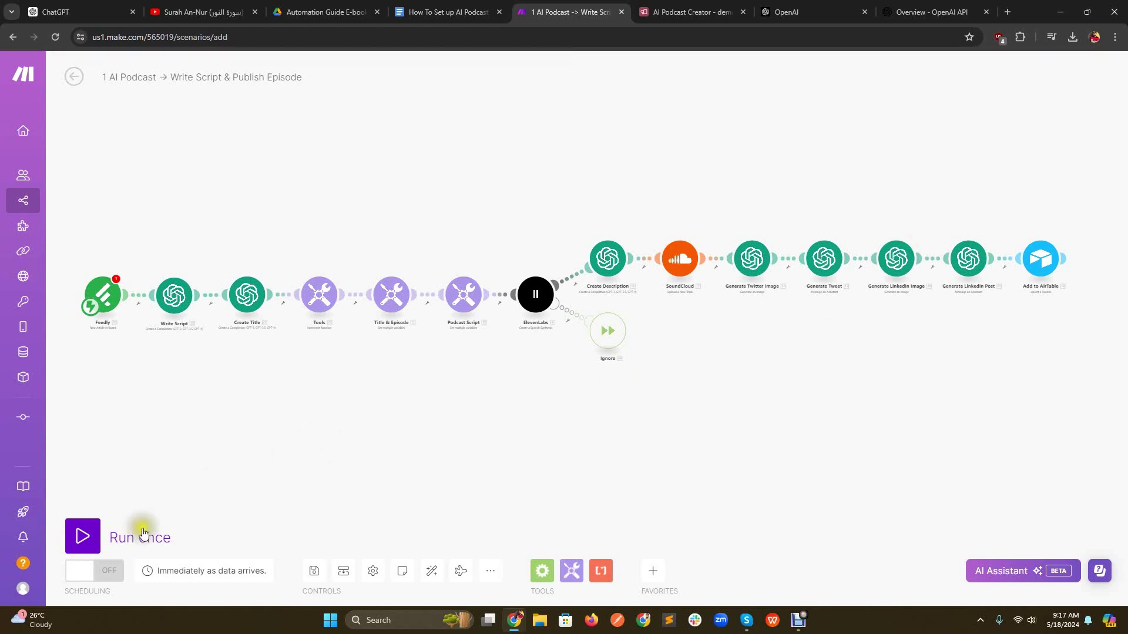
# Step: Try to switch on the scenario's scheduling
pyautogui.click(105, 573)
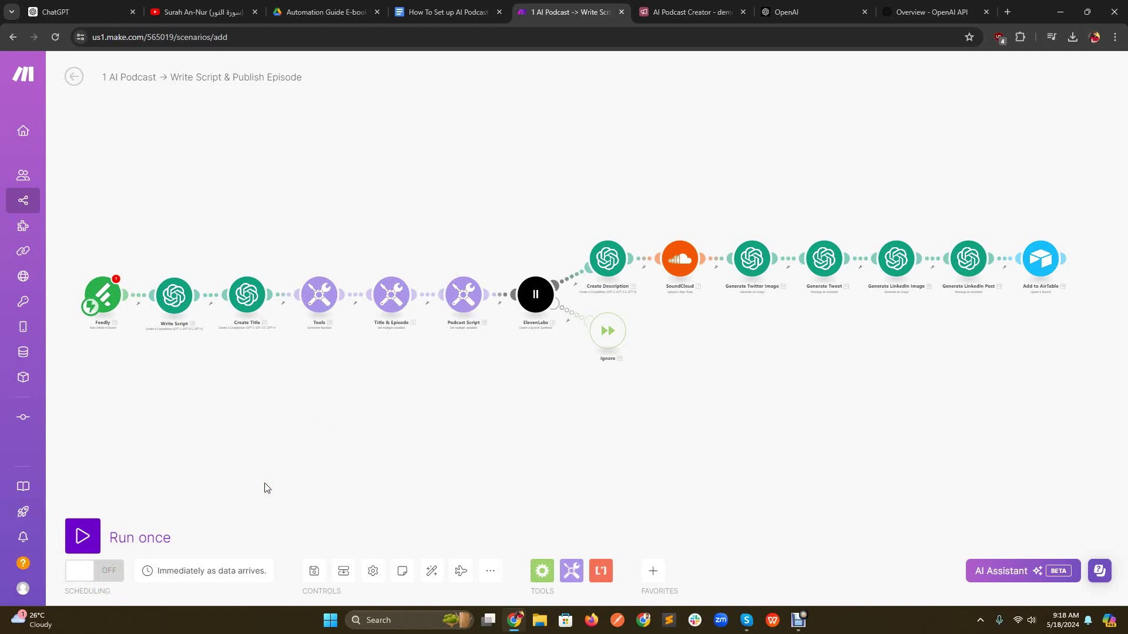
pyautogui.click(651, 421)
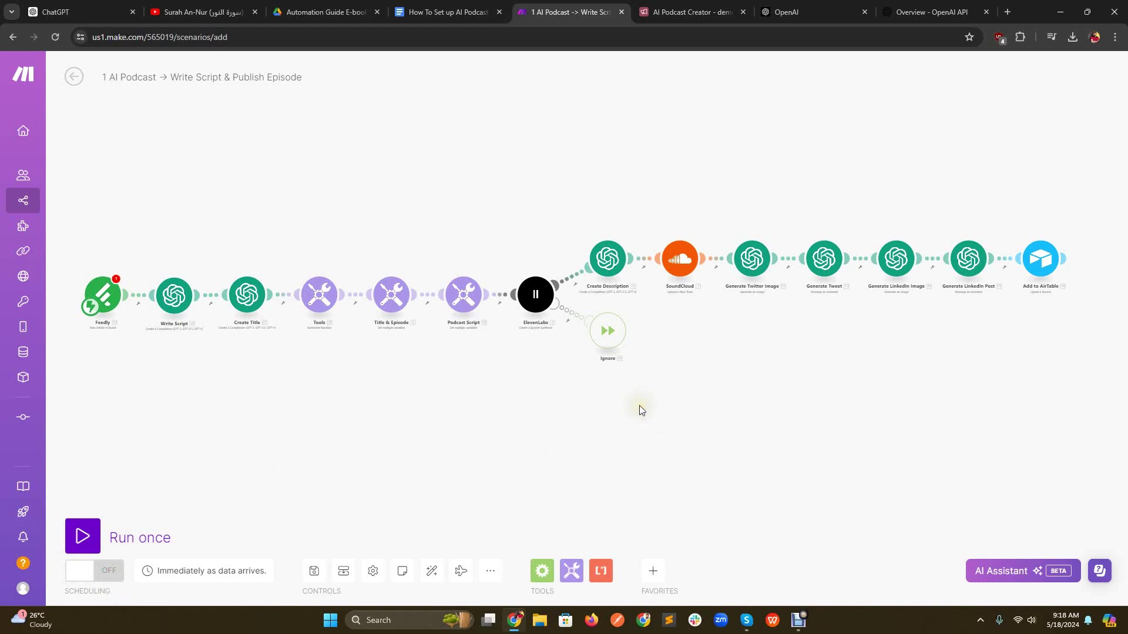